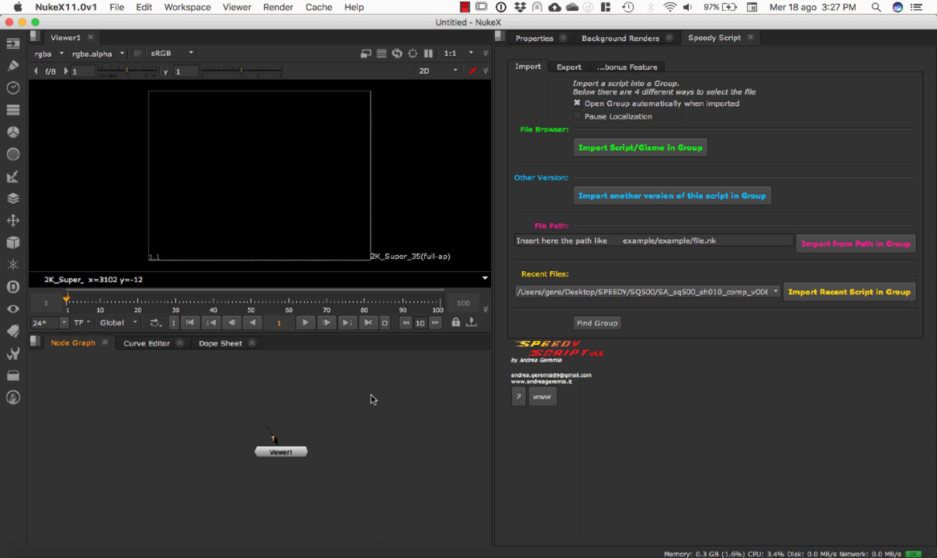
click(116, 8)
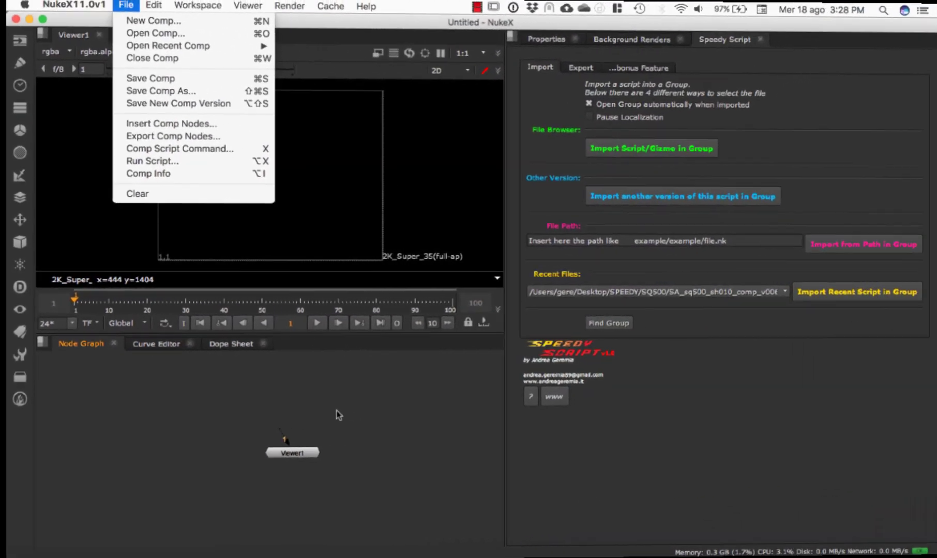
click(336, 411)
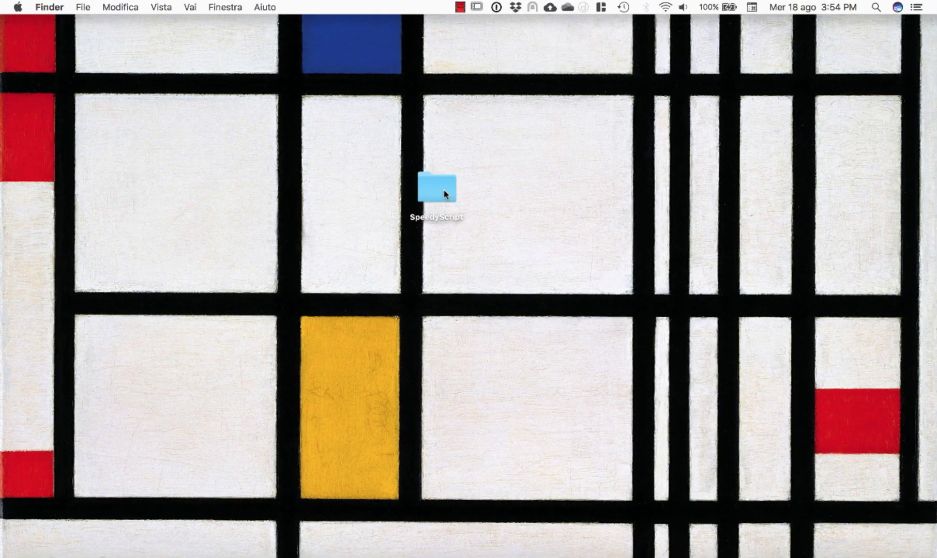
- Open the SpeedyScript folder on the desktop and look over its files
click(444, 194)
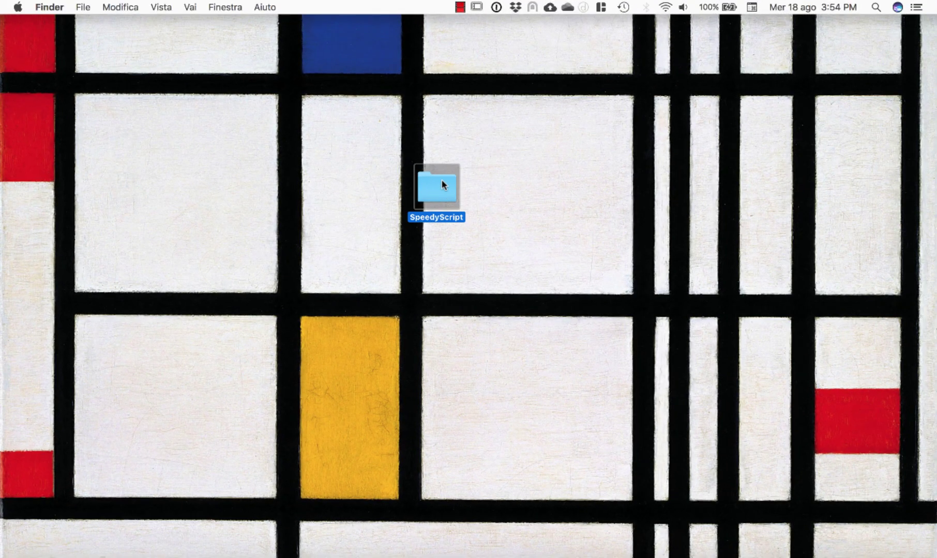
double_click(441, 181)
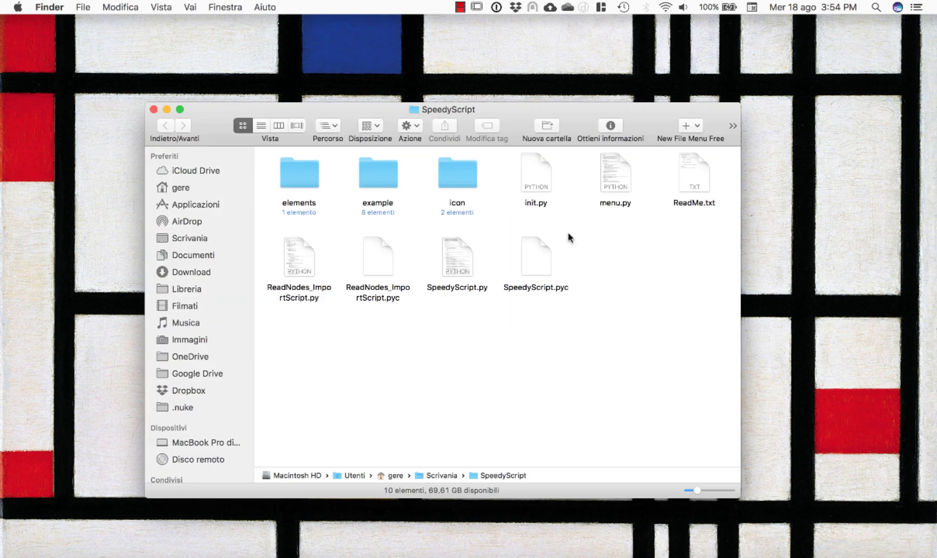
drag(264, 161, 639, 323)
click(619, 251)
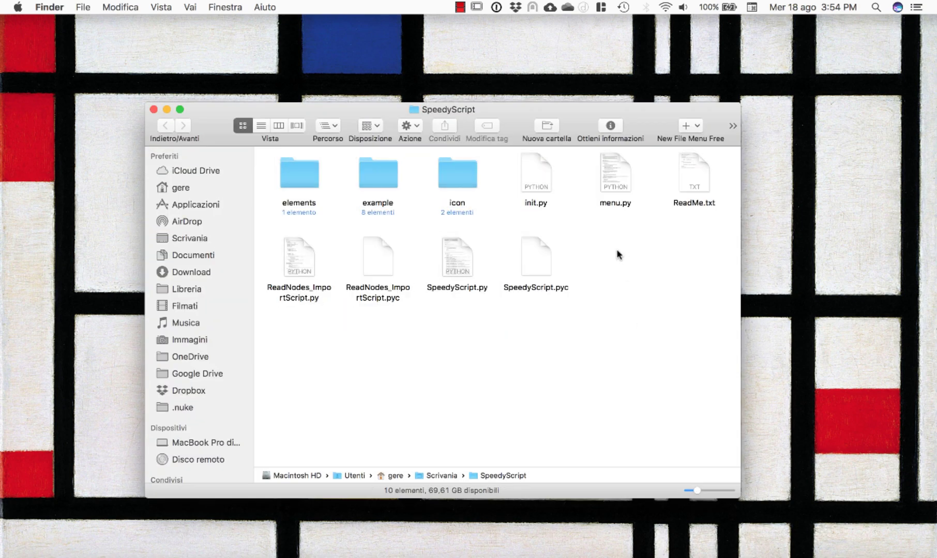
- Open ReadMe.txt and enlarge its window to read all the installation instructions
click(697, 179)
double_click(697, 178)
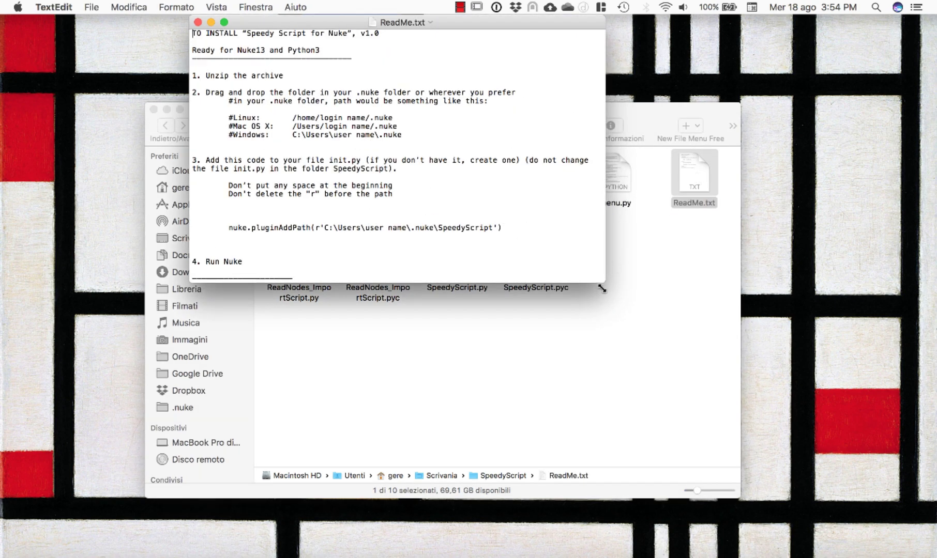
drag(605, 284, 755, 441)
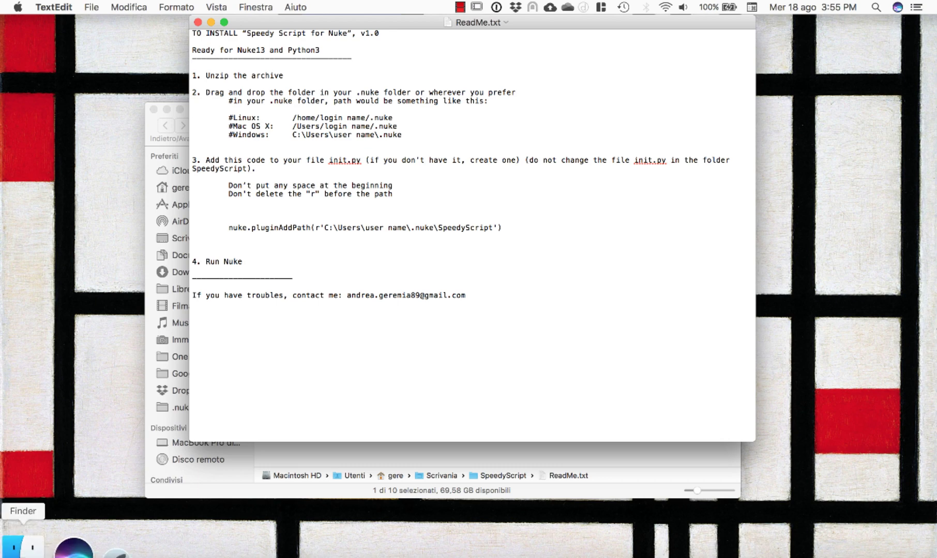
- Go to the .nuke folder in Finder, check the Mac OS X path in ReadMe.txt, and close the ReadMe
click(23, 548)
click(180, 407)
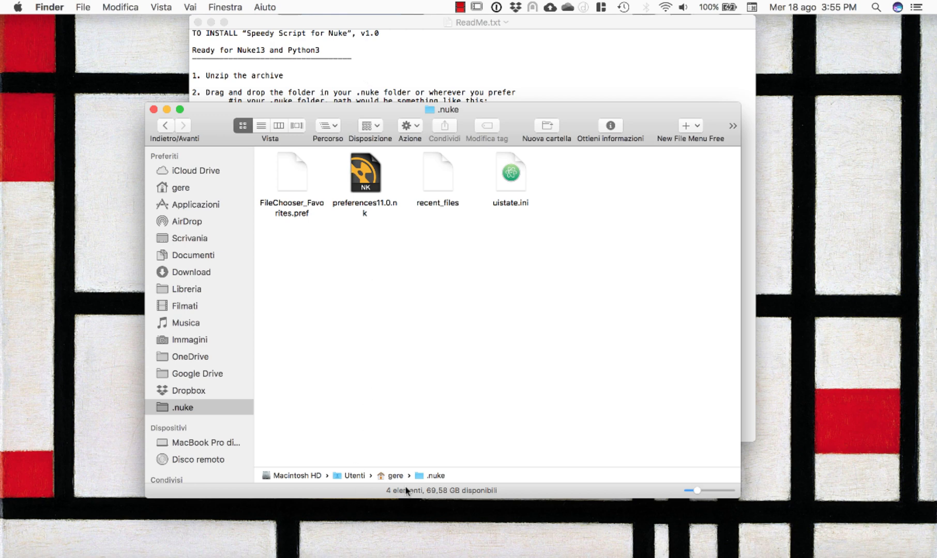
click(436, 100)
drag(292, 126, 399, 121)
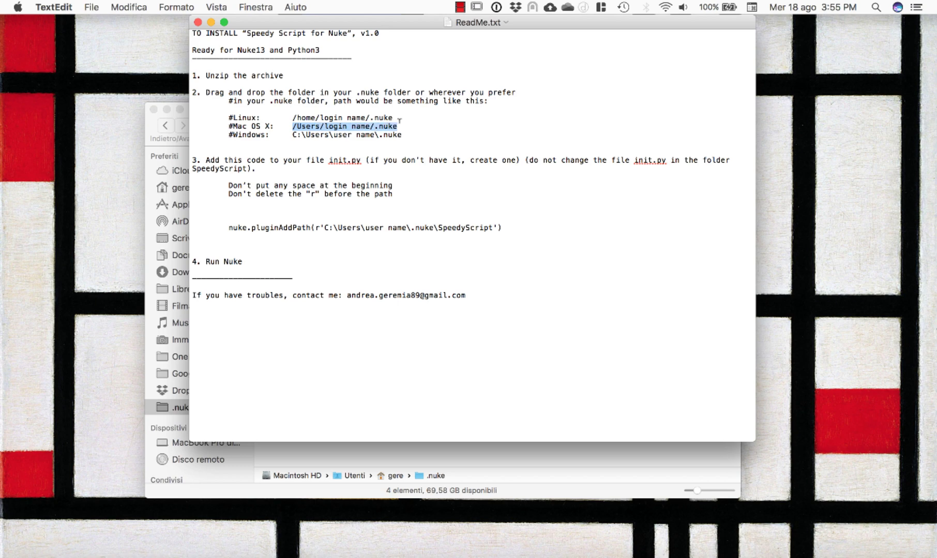
click(197, 22)
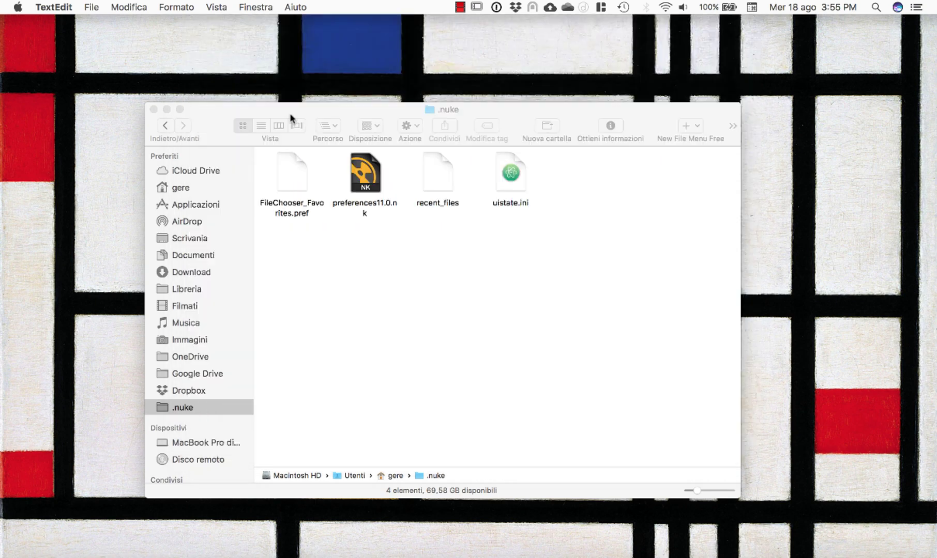
- Move the SpeedyScript folder from the desktop into the .nuke folder and check its contents
drag(378, 119, 359, 267)
drag(434, 192, 565, 330)
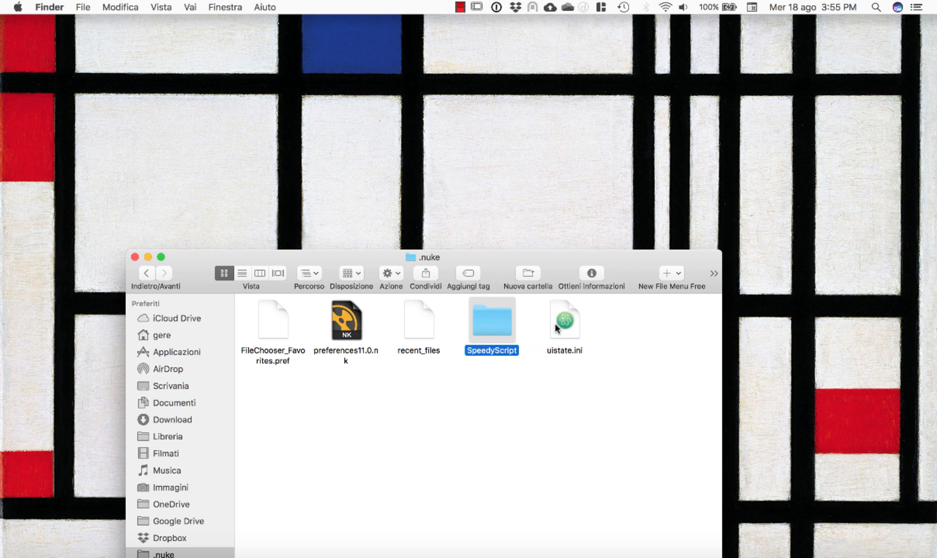
drag(442, 256, 487, 133)
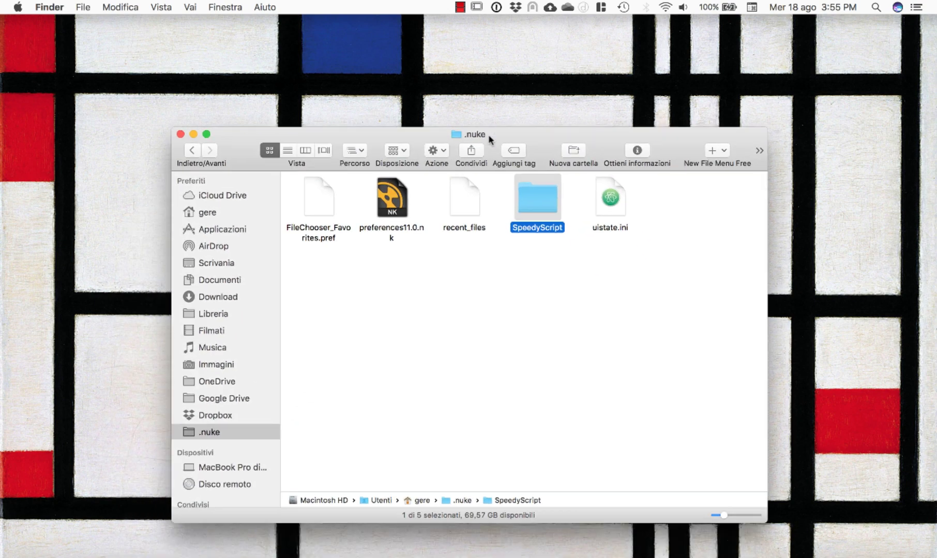
double_click(535, 204)
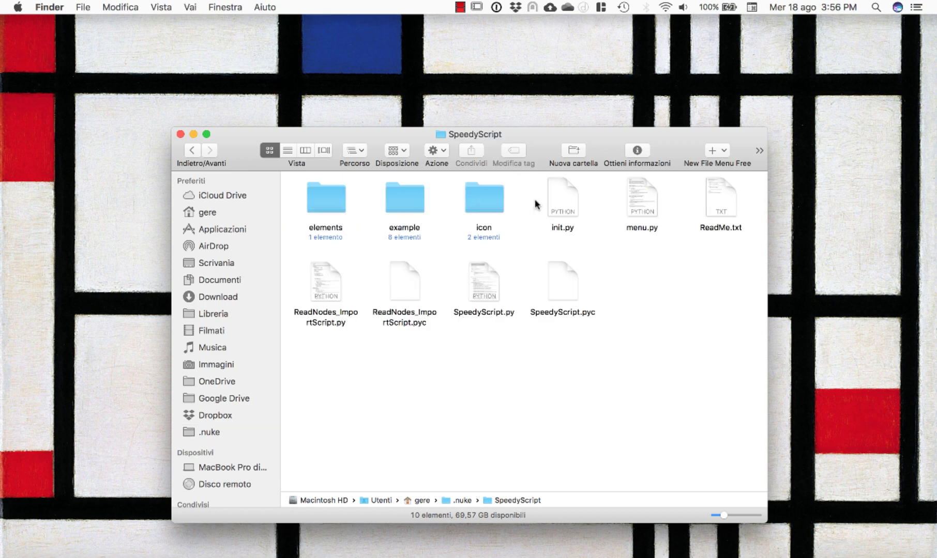
click(192, 150)
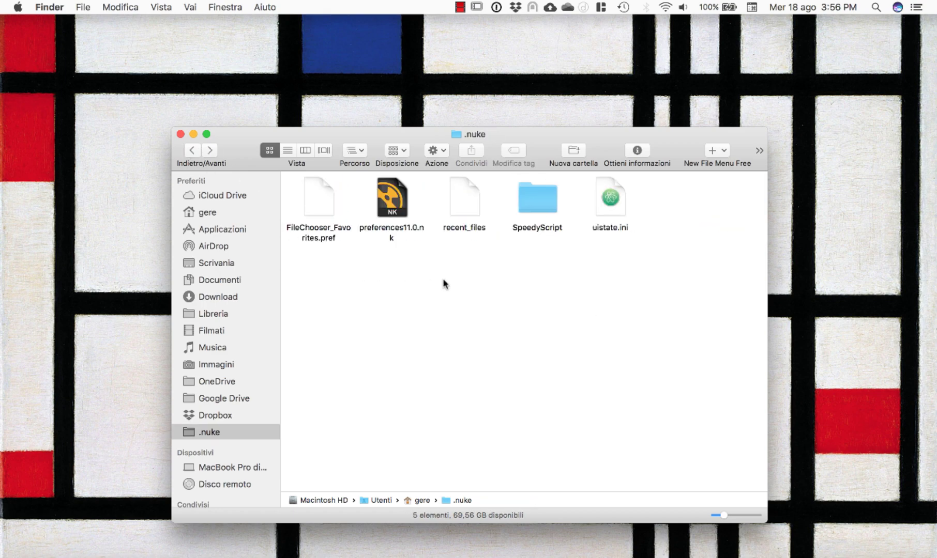
- Create a new text file named init in the .nuke folder
right_click(444, 284)
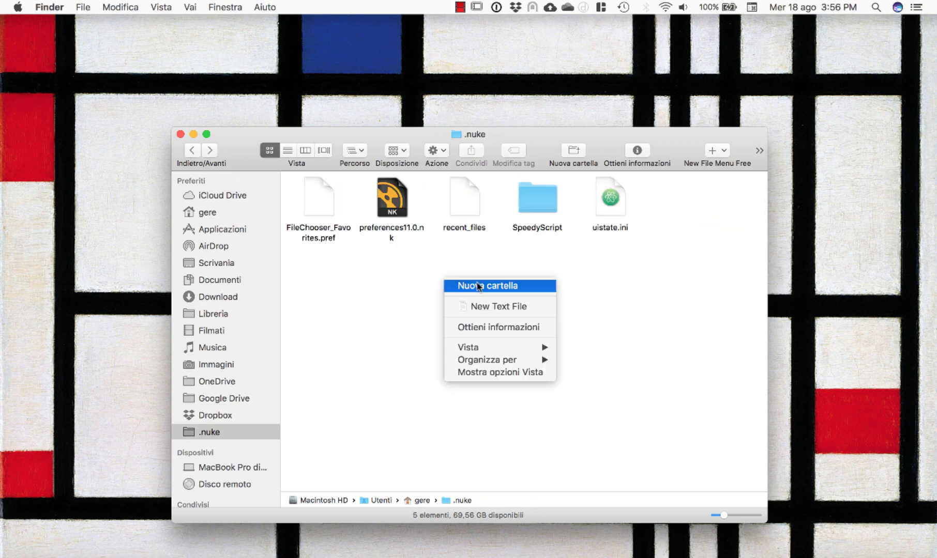
click(499, 310)
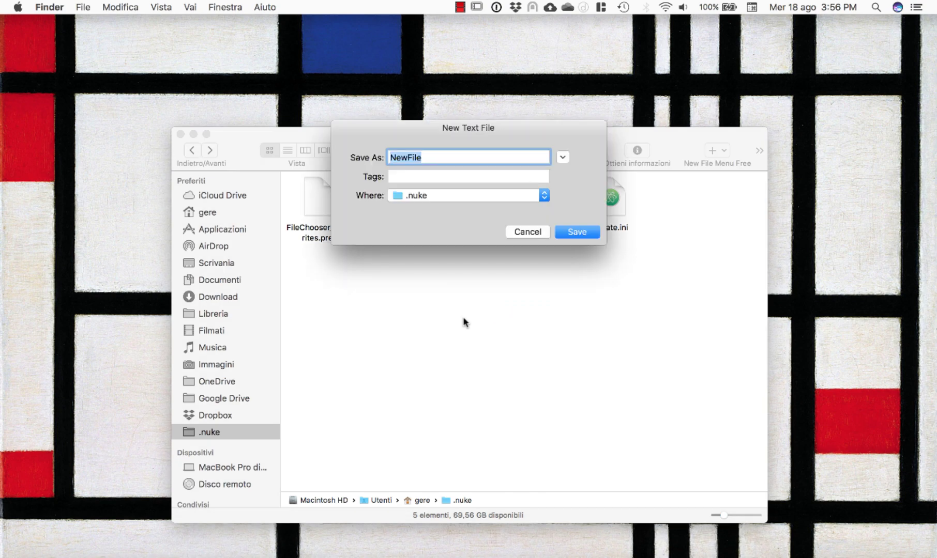
key(BackSpace)
text(init)
key(Return)
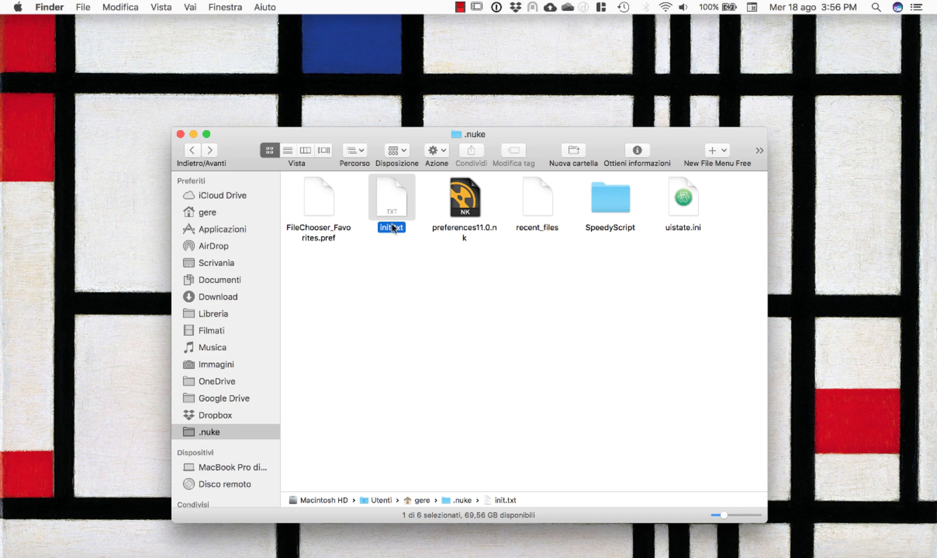
- Rename init.txt to init.py and accept the change of extension
key(Return)
key(Right)
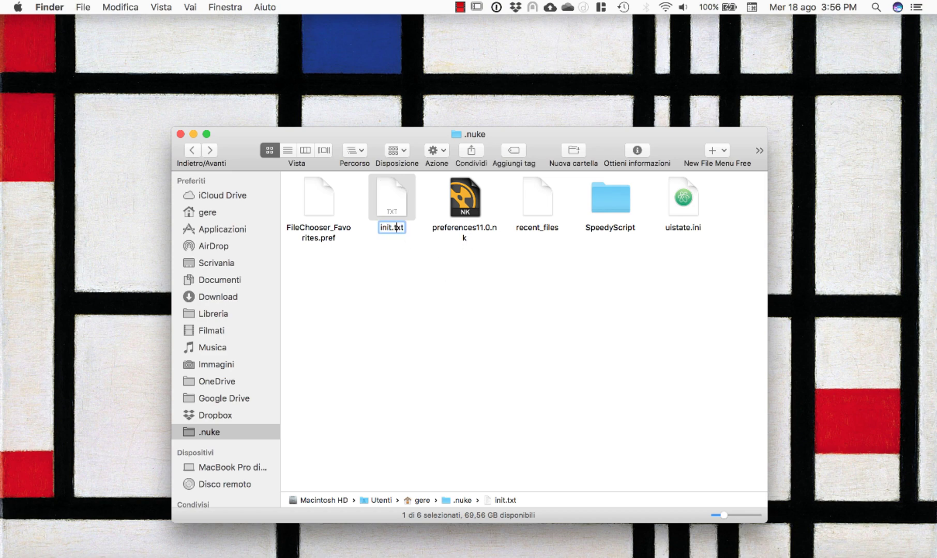
key(BackSpace)
key(BackSpace)
key(BackSpace)
text(py)
key(Return)
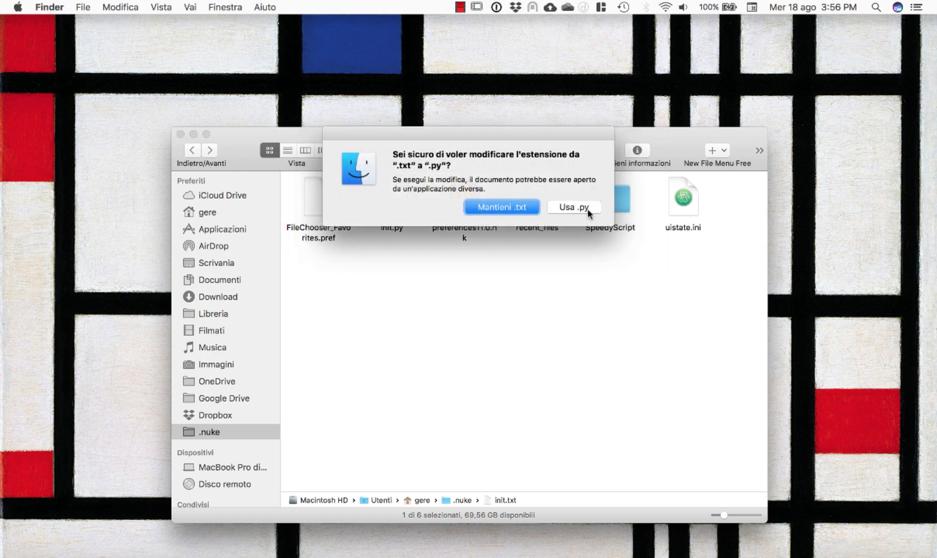
click(574, 215)
- Copy the nuke.pluginAddPath line from ReadMe.txt in the SpeedyScript folder
double_click(615, 205)
double_click(718, 203)
drag(502, 228, 227, 225)
key(super+c)
click(406, 403)
- Open init.py from the .nuke folder in Coda and paste the copied nuke.pluginAddPath line into it
click(191, 149)
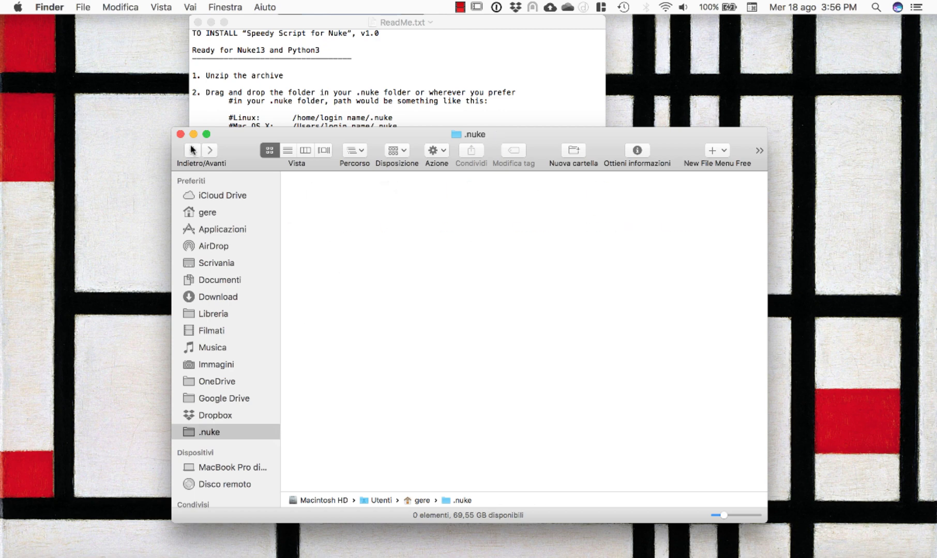
click(613, 208)
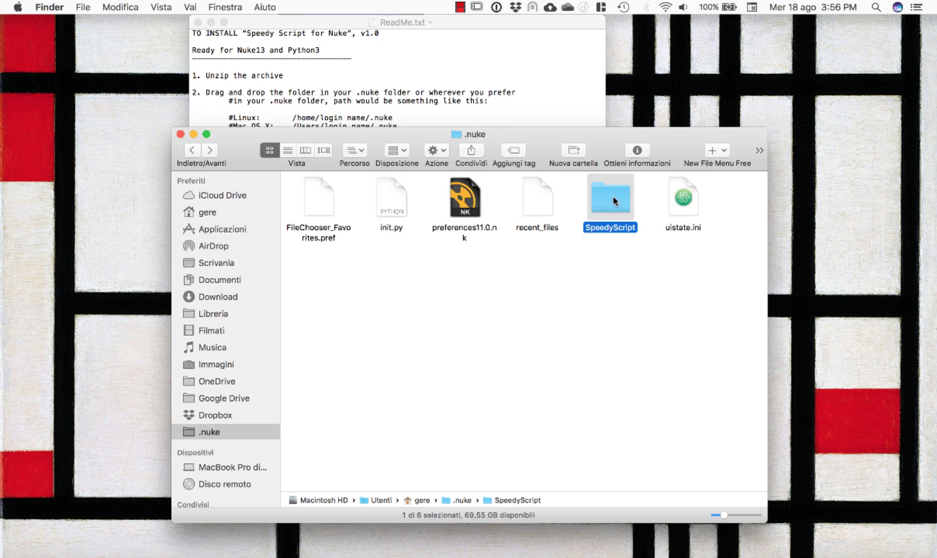
click(392, 204)
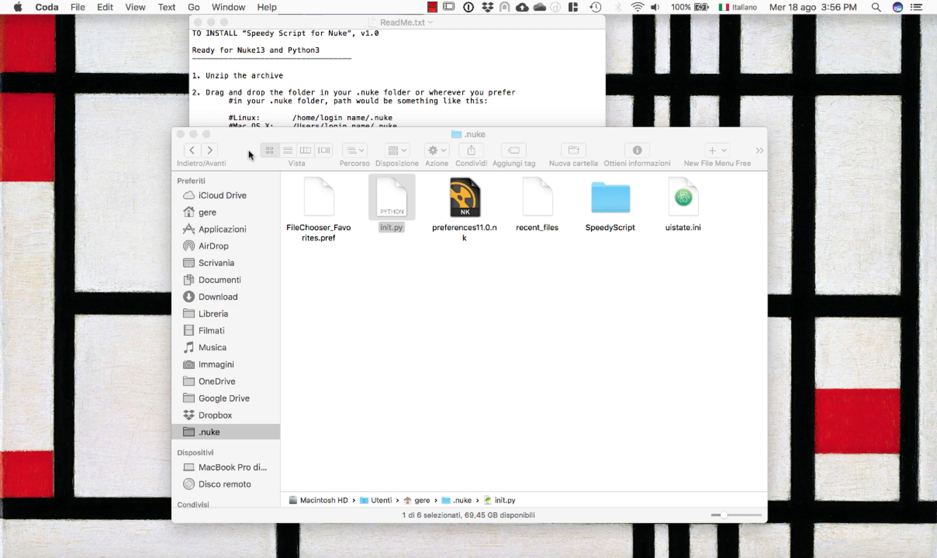
key(super+v)
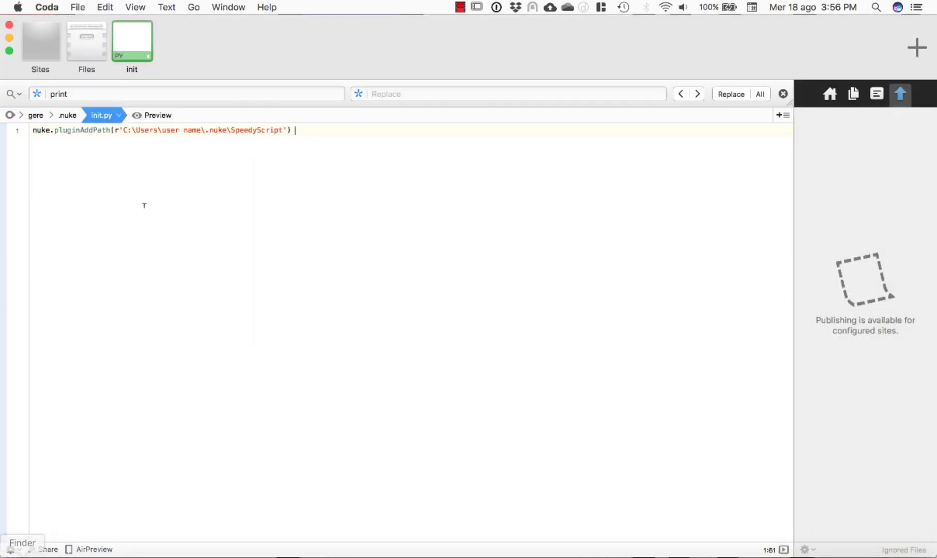
- Switch to Finder, reopen ReadMe.txt in the SpeedyScript folder and copy the Mac OS X path /Users/login name/.nuke
click(29, 548)
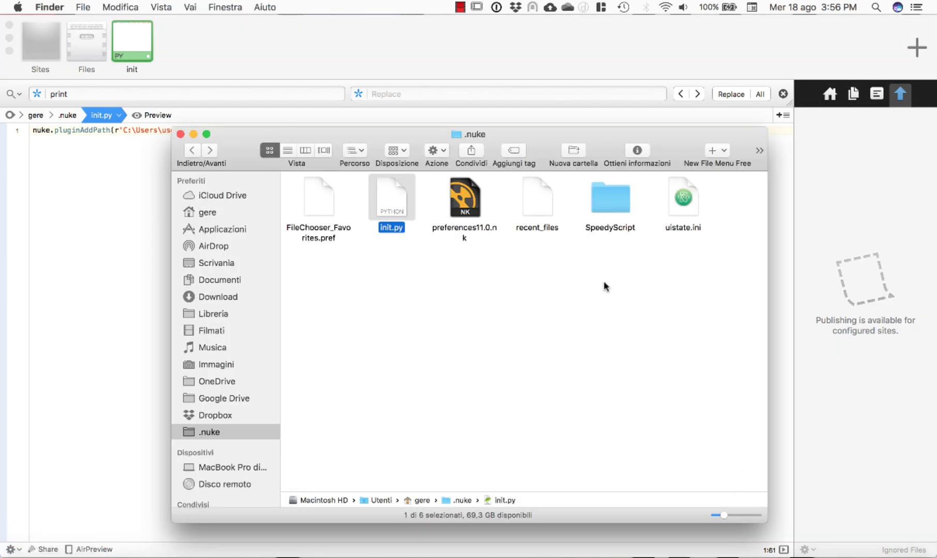
double_click(613, 206)
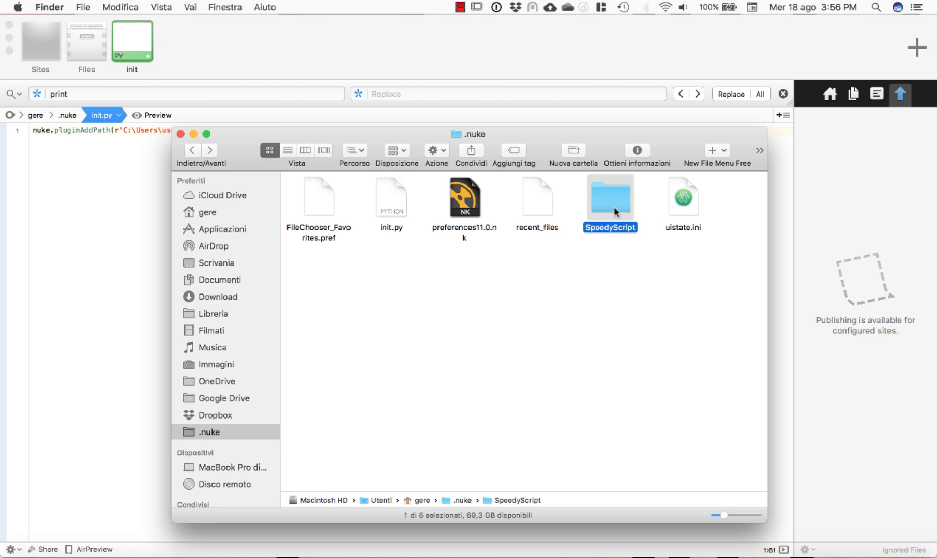
double_click(713, 195)
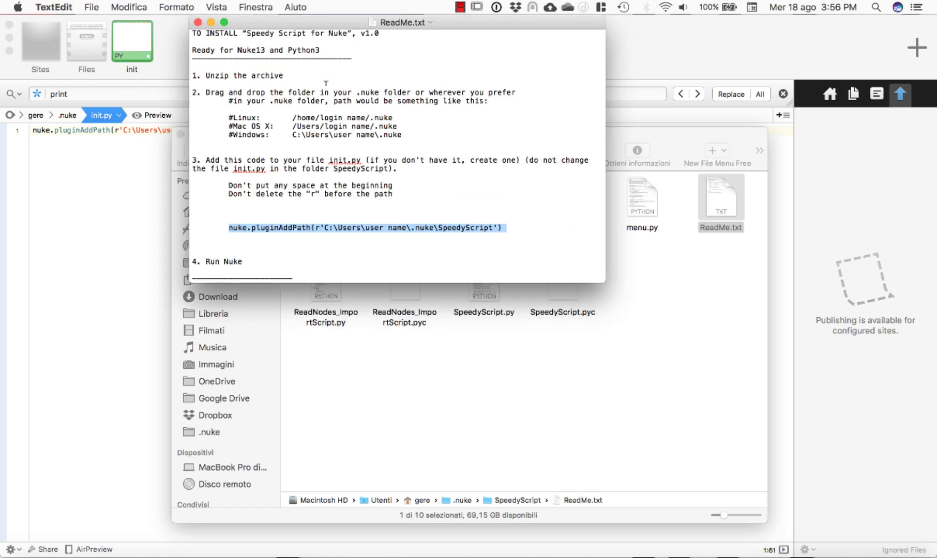
drag(292, 127, 397, 126)
key(super+c)
- Replace the Windows path before SpeedyScript in init.py with the copied Mac OS X path
click(122, 130)
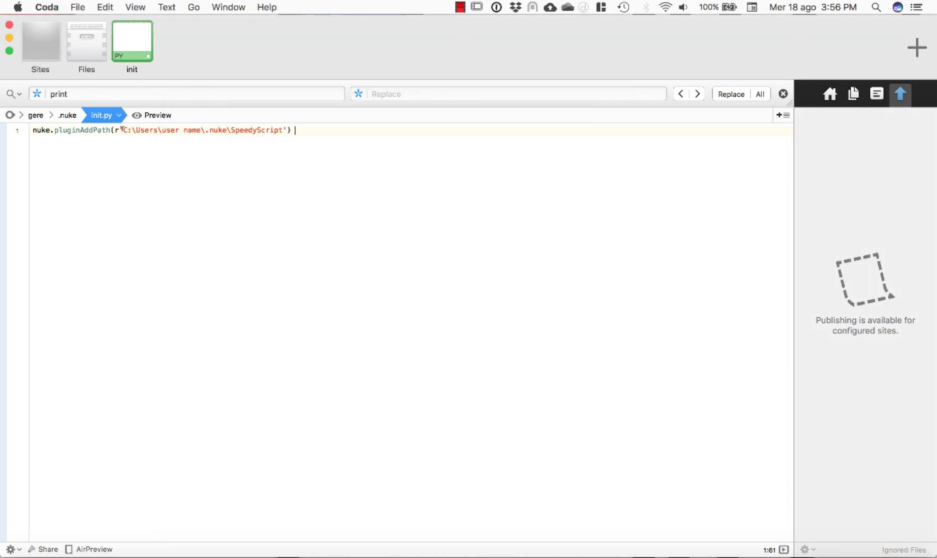
drag(123, 129, 231, 128)
key(super+v)
- Replace the "login name" placeholder in the init.py path with the Mac account's user name and close the editor
drag(151, 126, 184, 127)
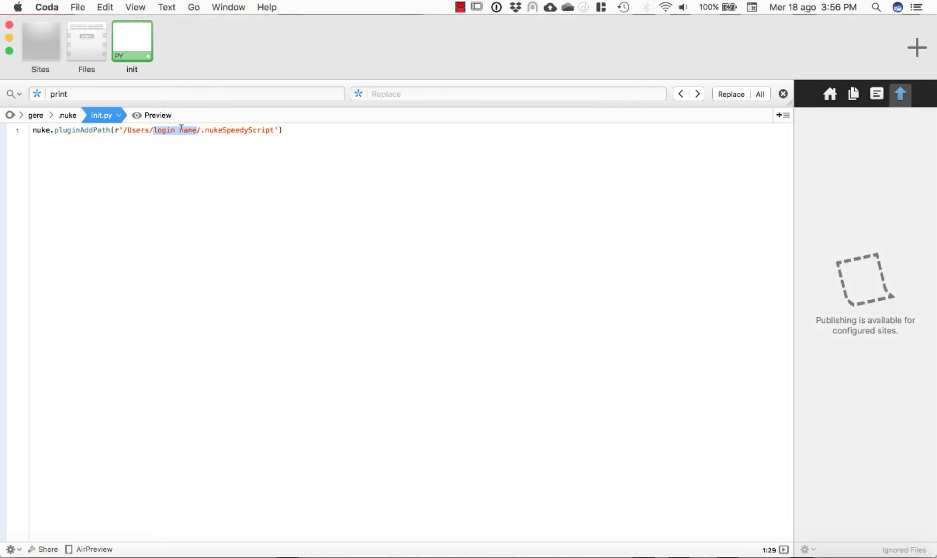
text(gere)
click(261, 129)
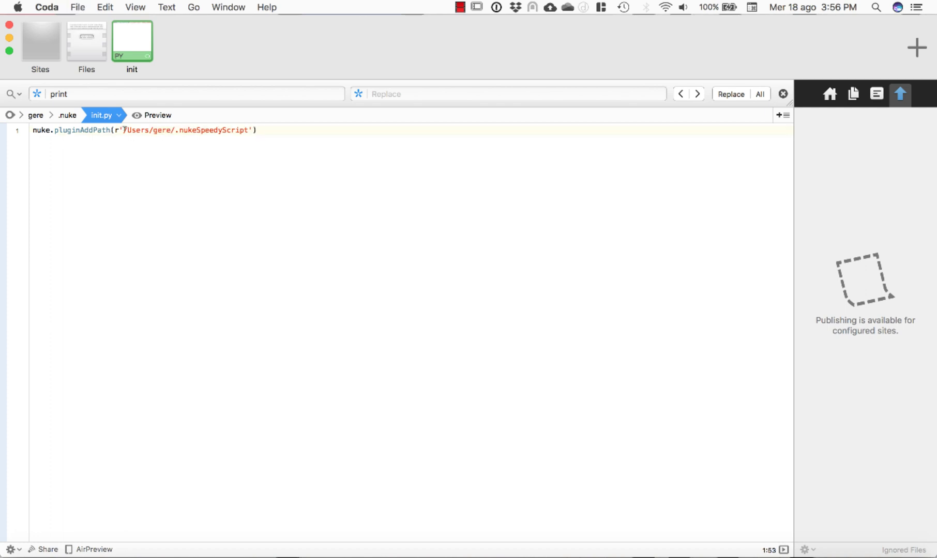
drag(120, 129, 115, 128)
click(9, 26)
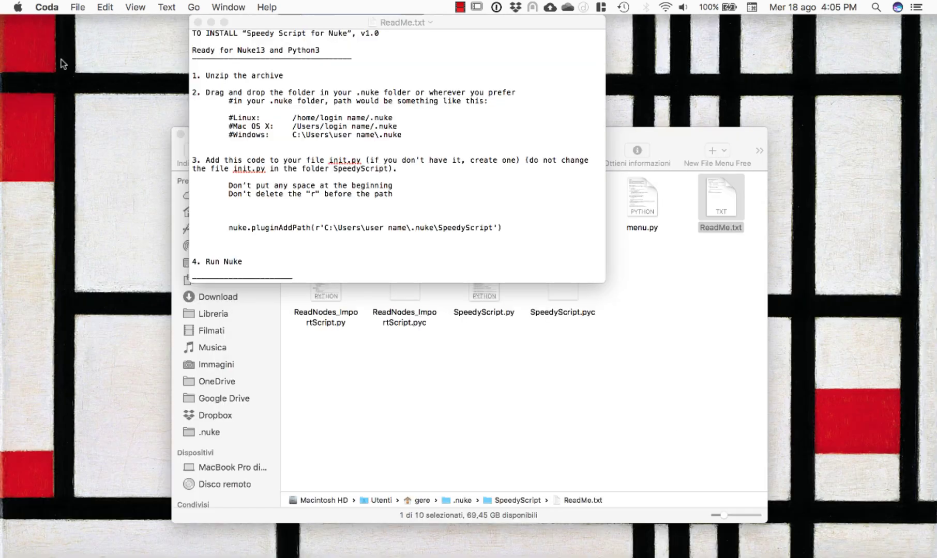
- Launch NukeX 11.0v1 and add the custom SpeedyScript panel to the pane holding Properties and Background Renders
mouse_move(486, 556)
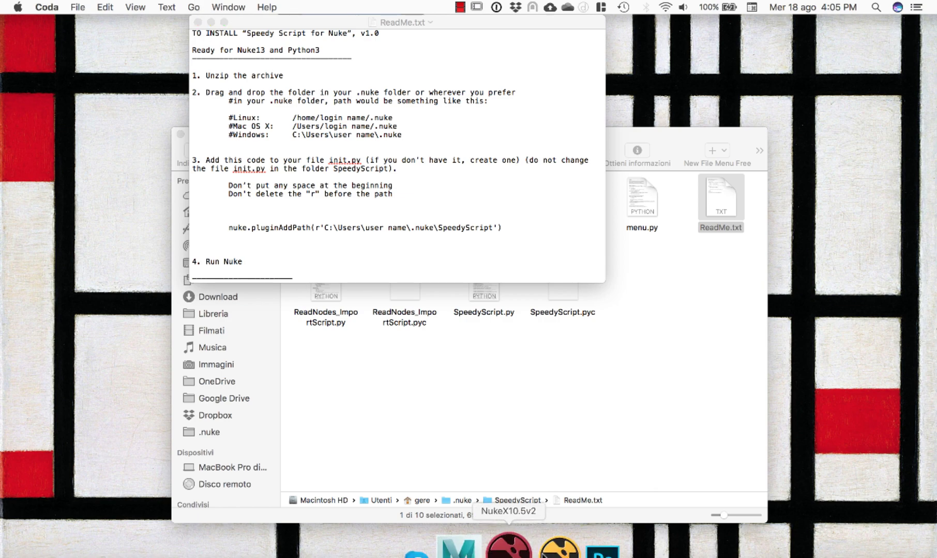
click(541, 547)
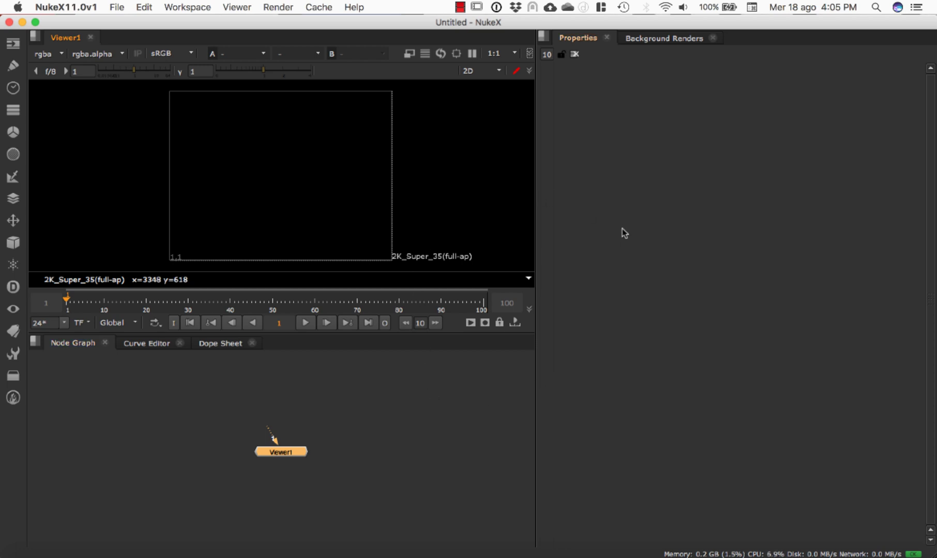
click(542, 36)
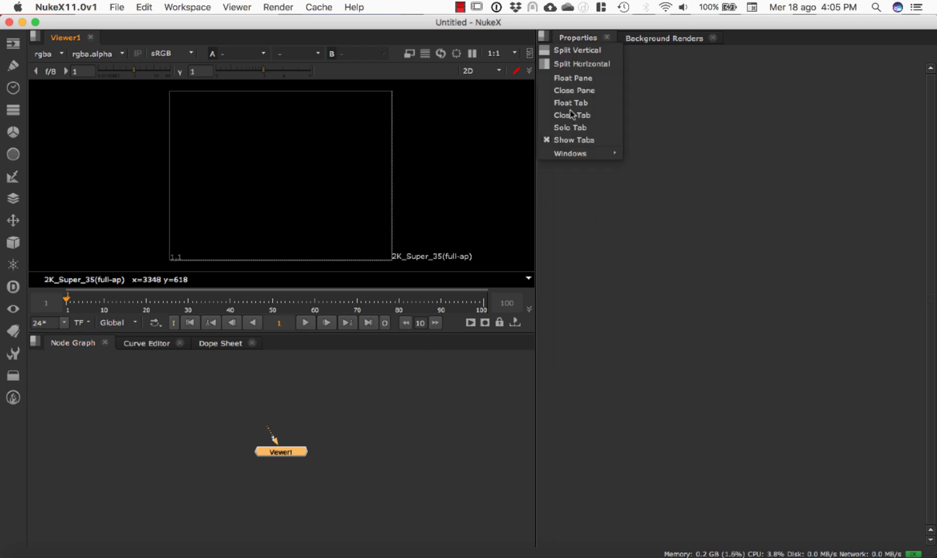
mouse_move(580, 155)
mouse_move(686, 330)
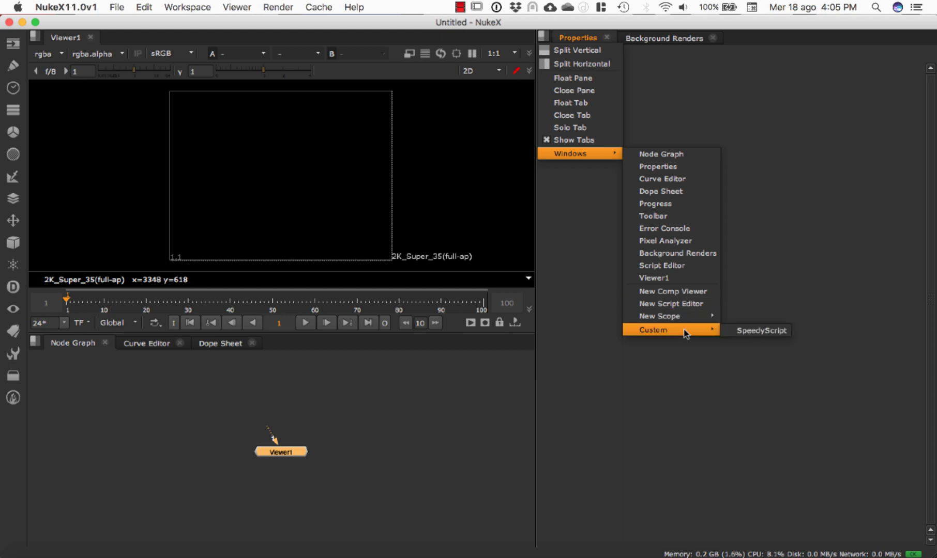
click(775, 332)
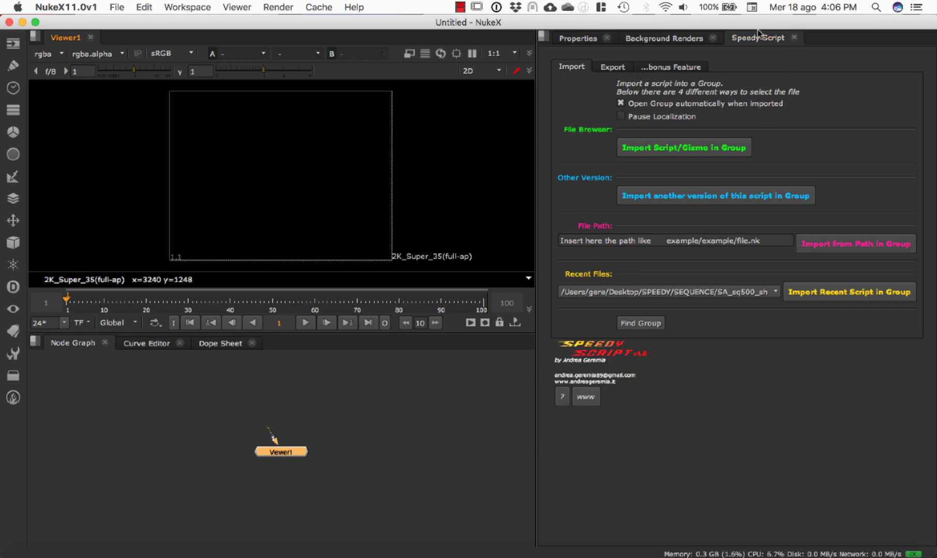
- Move the Speedy Script panel into the Node Graph pane and back beside Background Renders
mouse_move(763, 38)
mouse_down()
mouse_move(564, 139)
mouse_move(362, 338)
mouse_move(333, 350)
mouse_up()
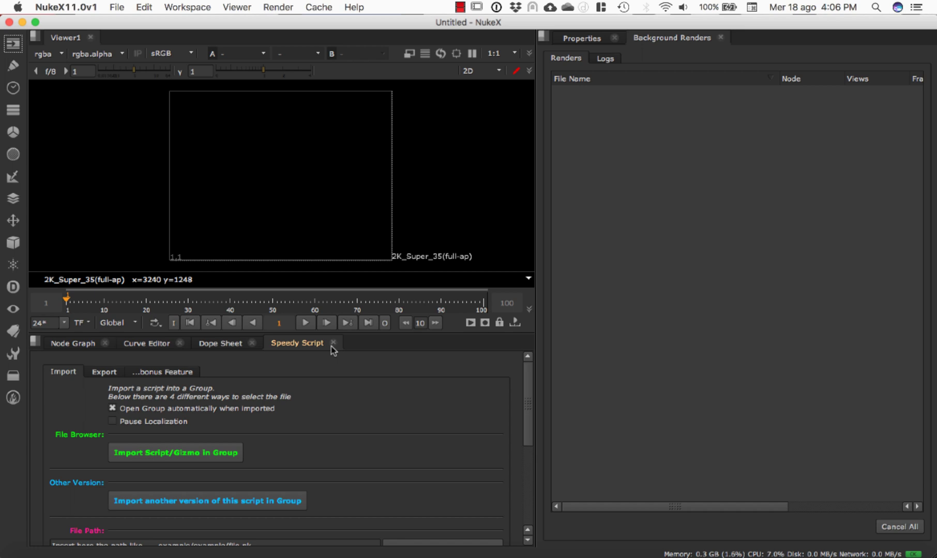
drag(294, 346, 758, 37)
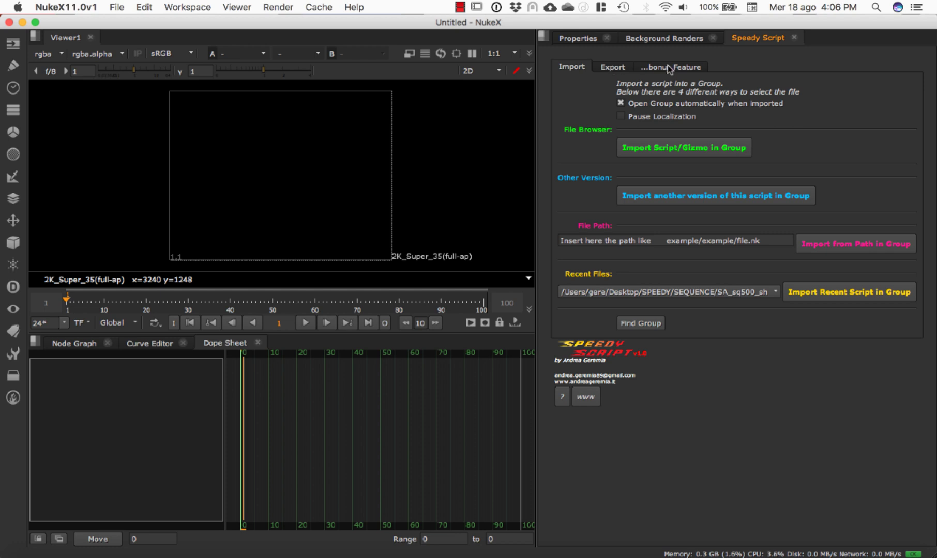
- Read the Speedy Script help note on Import and Export, close it, and open the plugin's tutorial web page
click(560, 397)
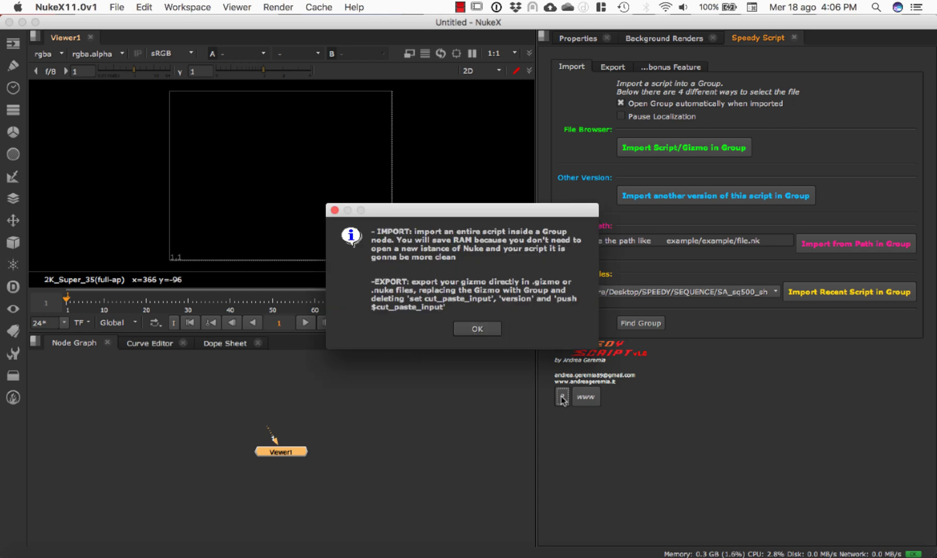
click(477, 329)
click(592, 399)
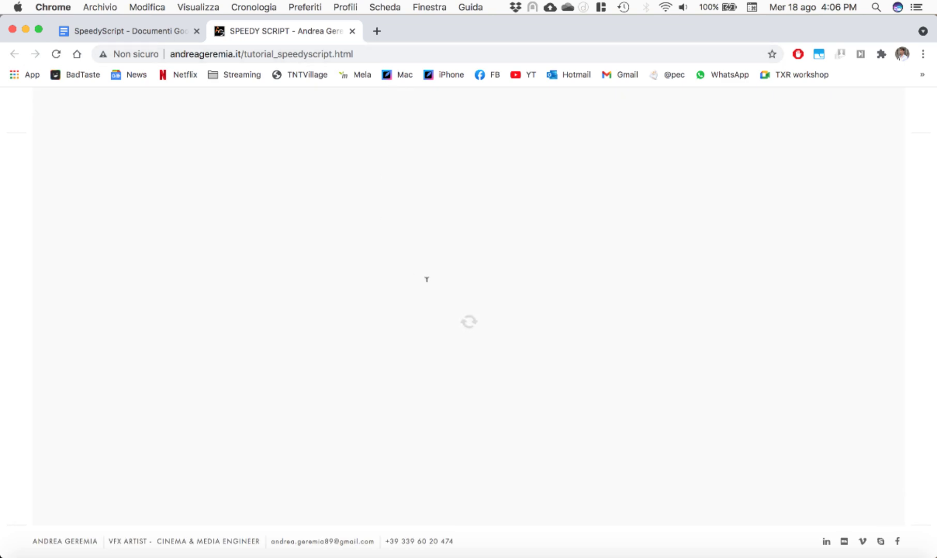
scroll(426, 282, down, 10)
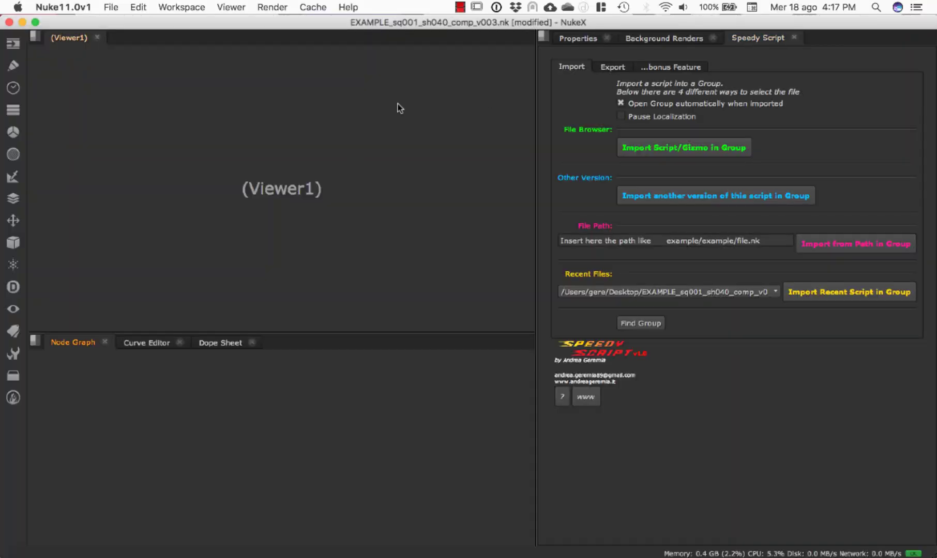
- Save the current layout as the Compositing workspace, overriding the built-in one
click(184, 8)
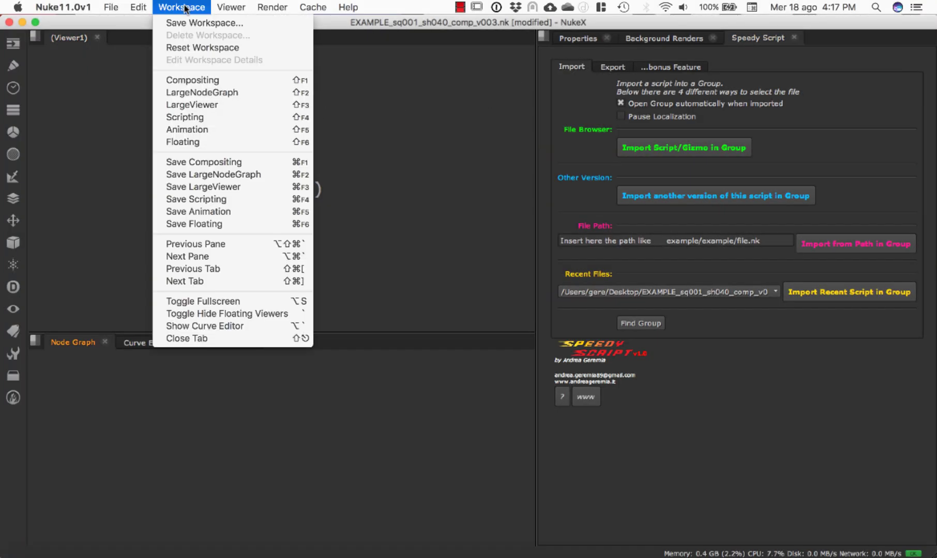
click(203, 25)
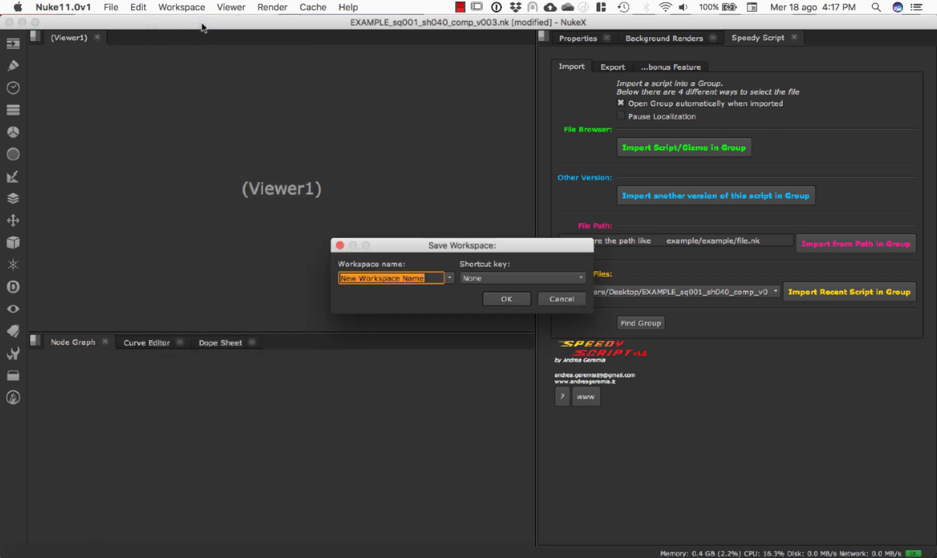
click(449, 278)
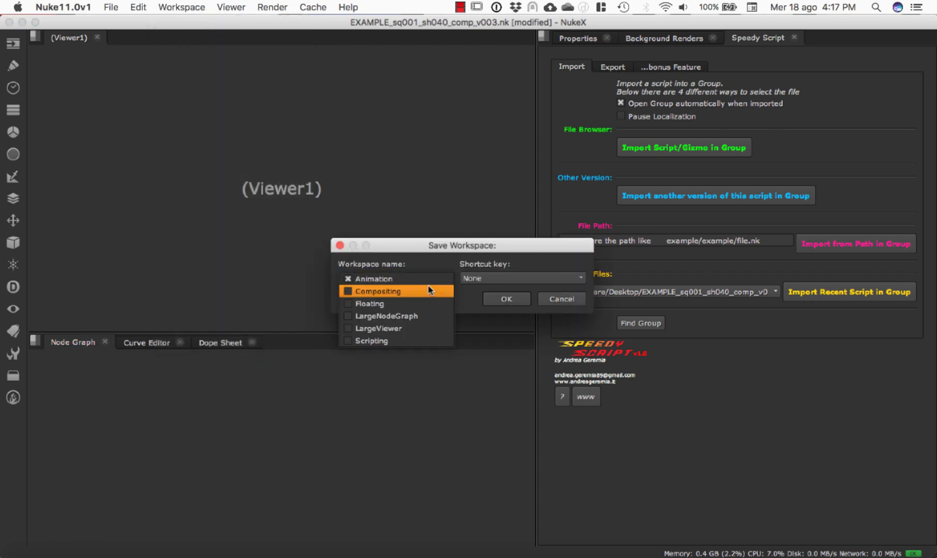
click(435, 290)
click(516, 306)
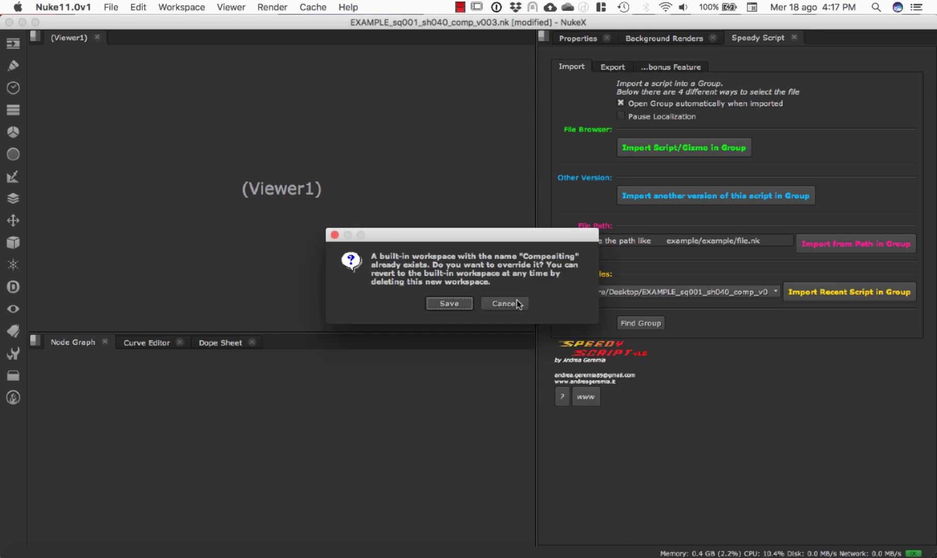
click(449, 303)
click(481, 299)
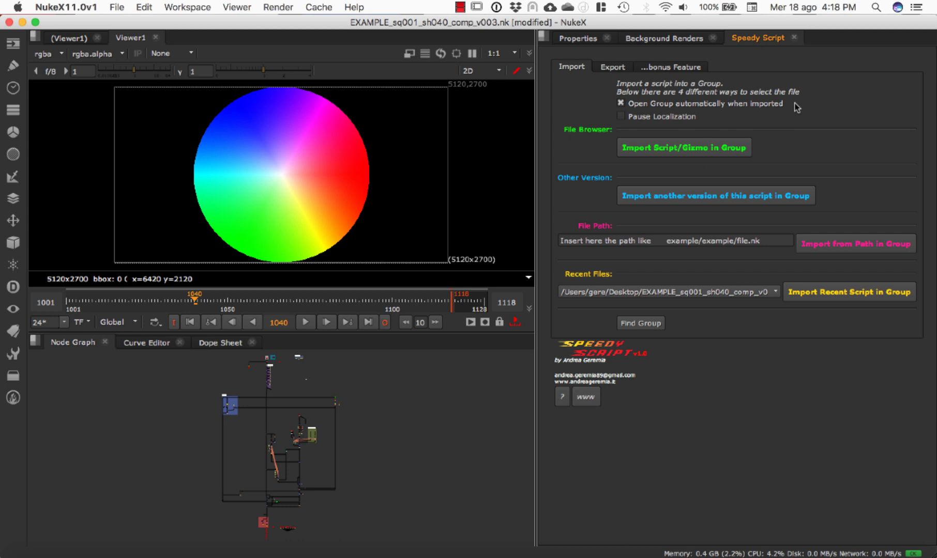
click(573, 71)
scroll(325, 155, down, 1)
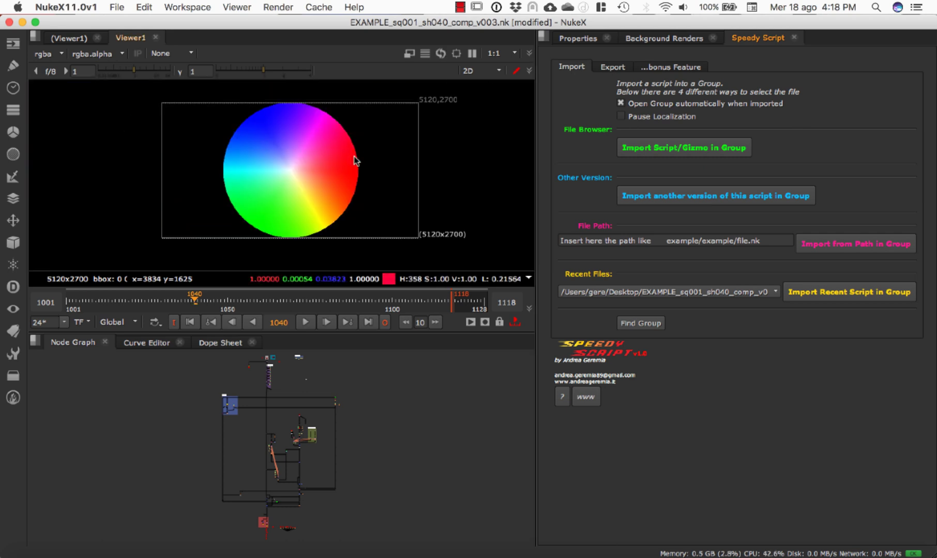
scroll(354, 156, up, 5)
scroll(353, 156, down, 1)
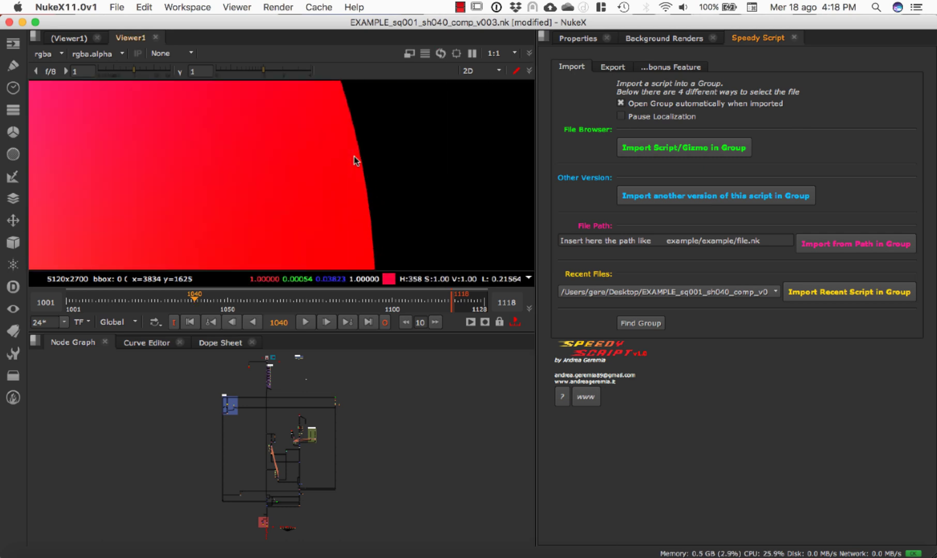
key(f)
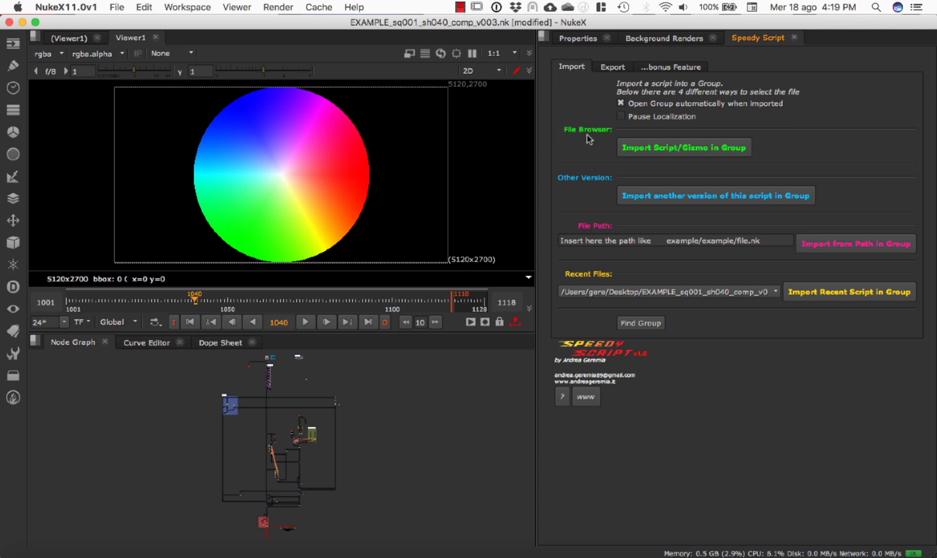
- Import Bubble.nk from the Downloads folder into a Group with the Speedy Script file browser option
click(652, 150)
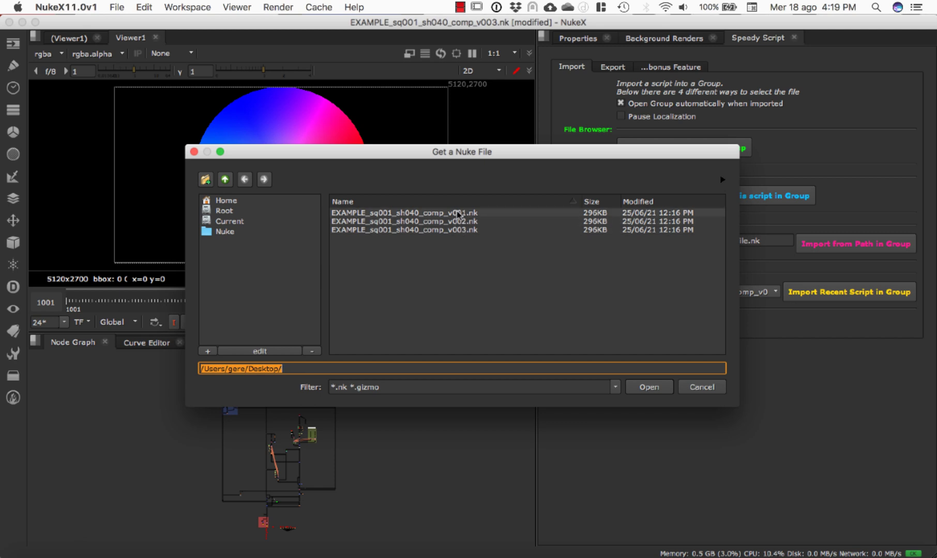
click(248, 202)
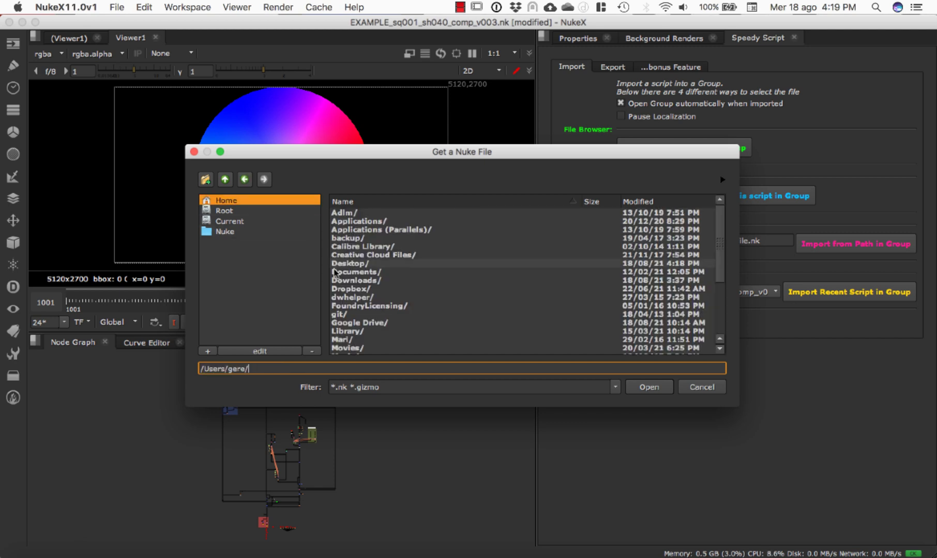
double_click(374, 280)
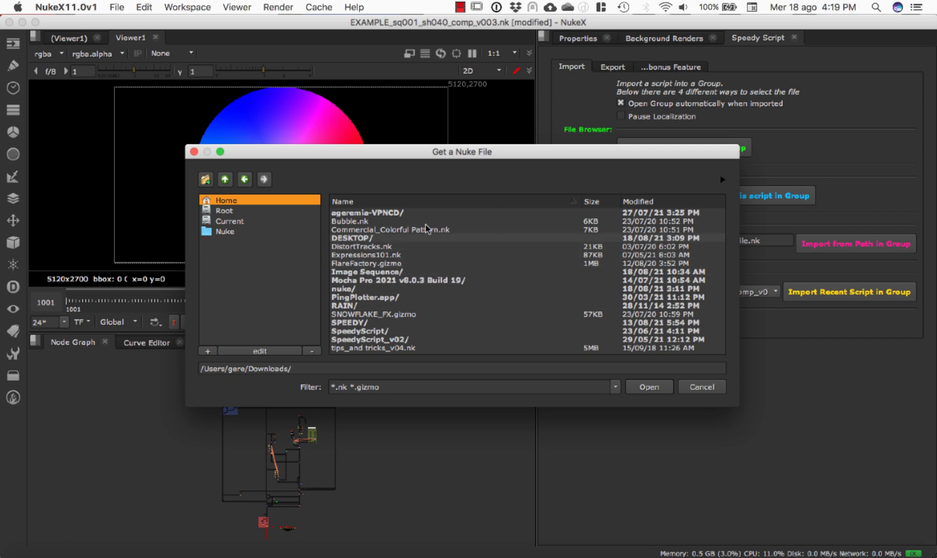
click(369, 221)
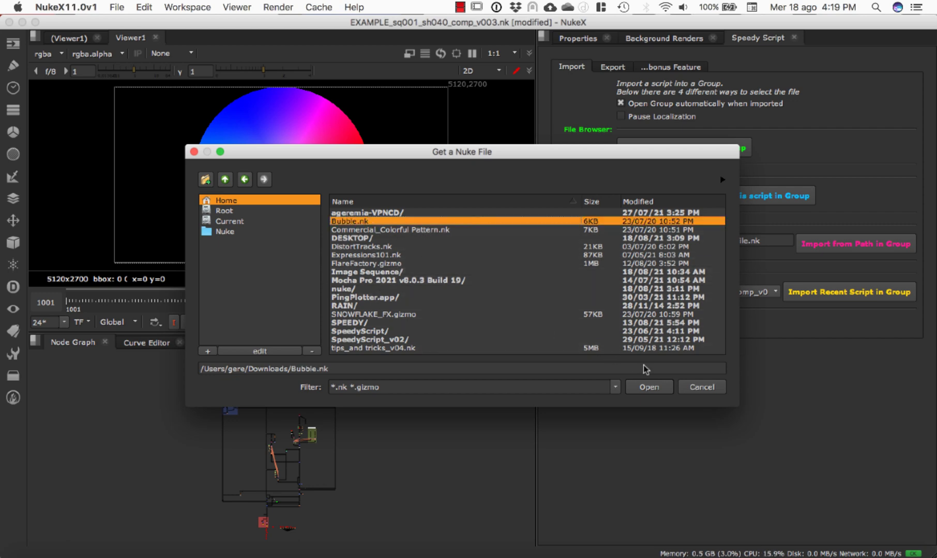
click(655, 387)
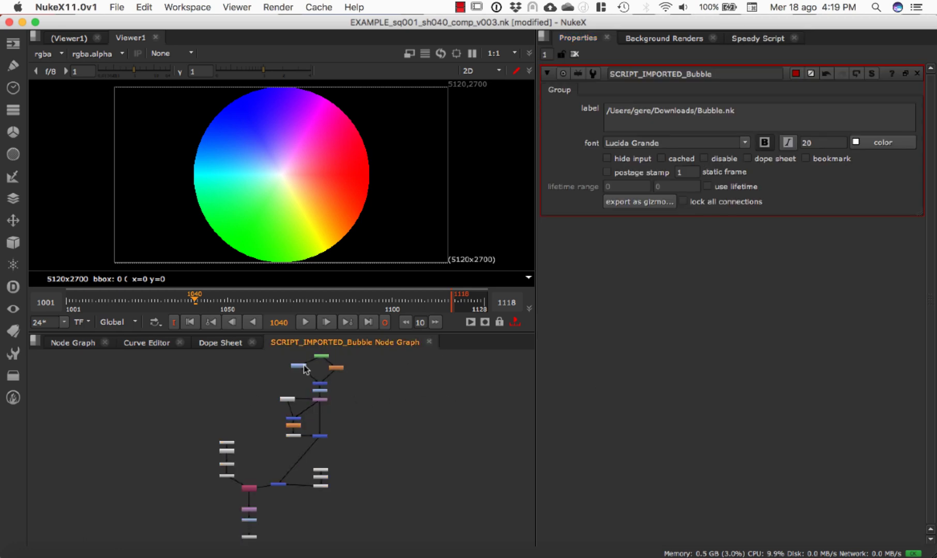
- Copy the nodes inside the imported Bubble group into the main Node Graph and delete the group node
drag(191, 369, 411, 549)
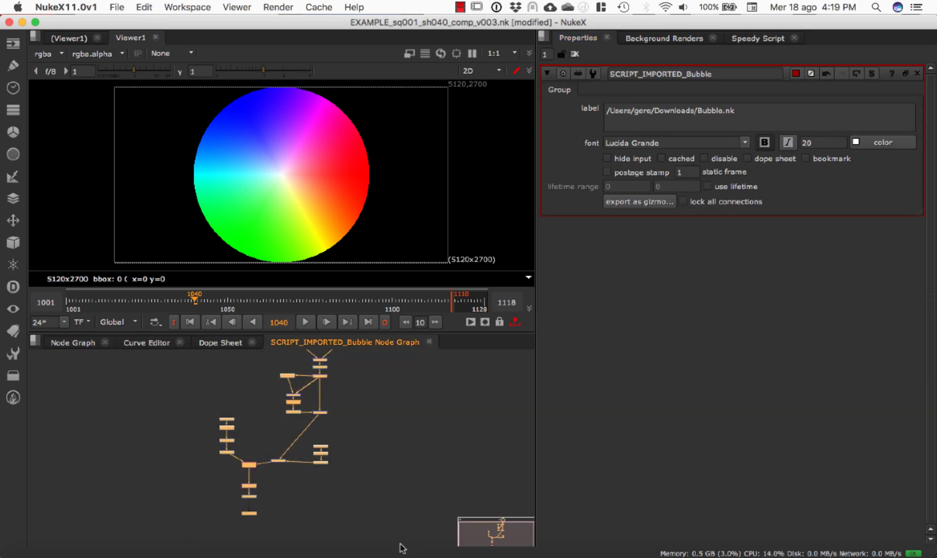
click(60, 342)
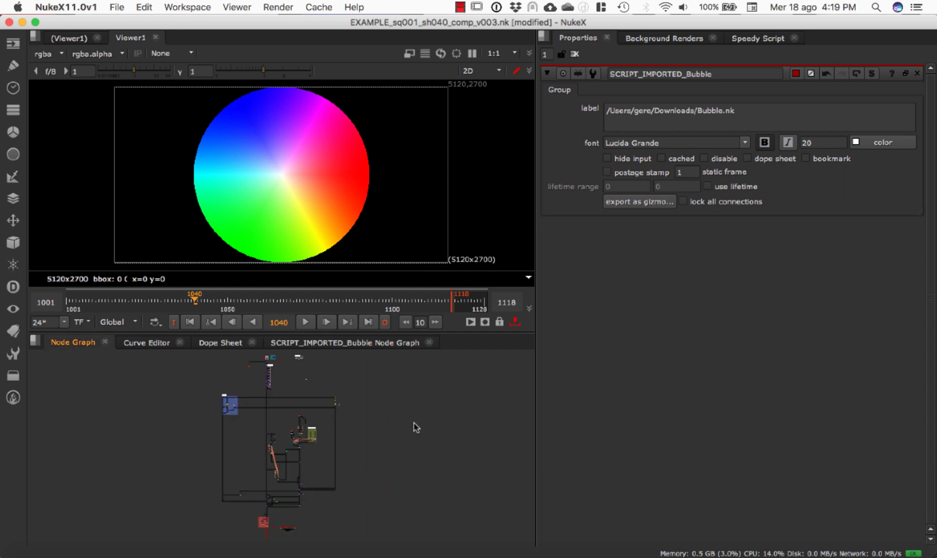
key(ctrl+v)
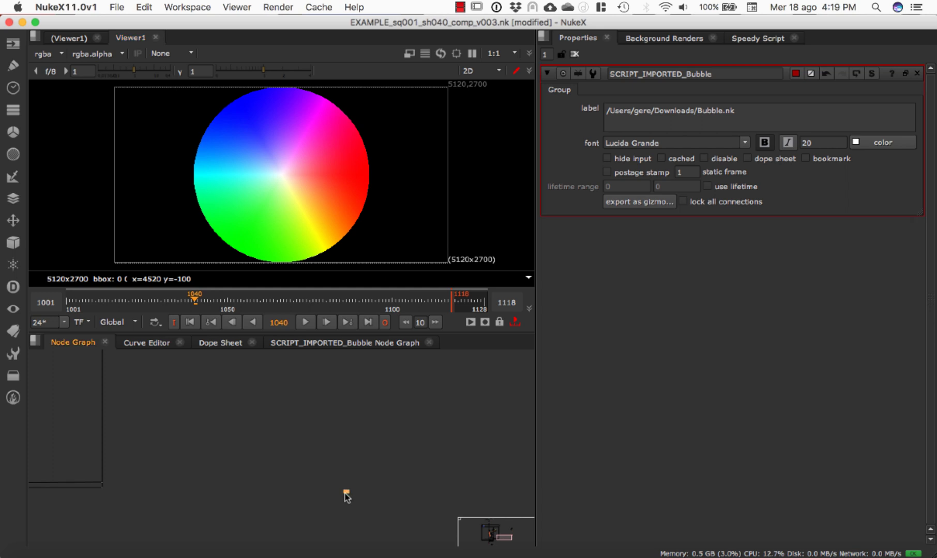
key(Delete)
key(f)
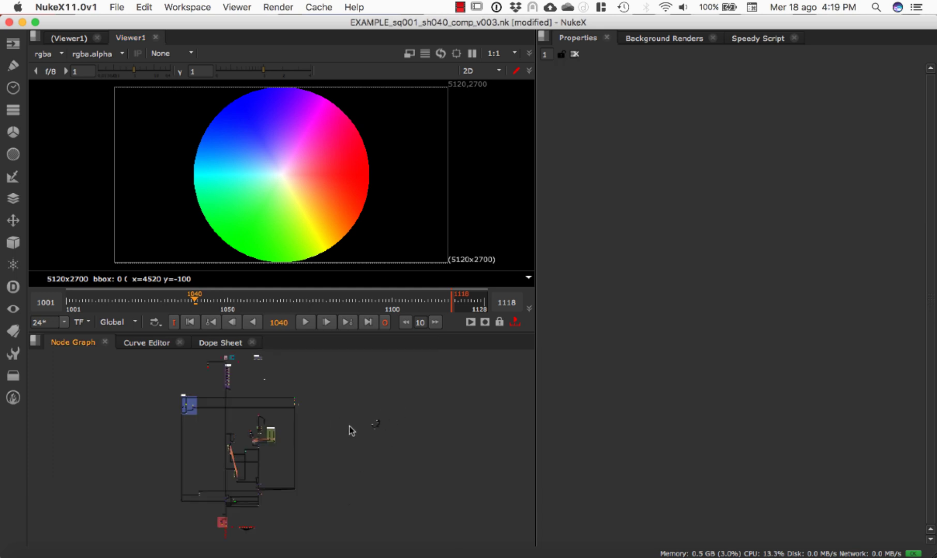
- Import another version of the current script, EXAMPLE_sq001_sh040_comp_v001.nk, into a Group from the Speedy Script panel
click(764, 38)
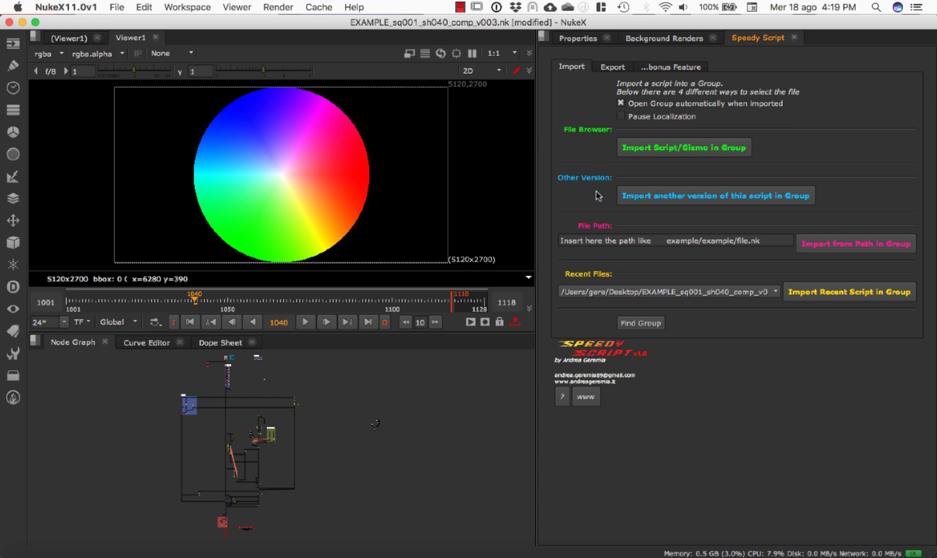
click(660, 149)
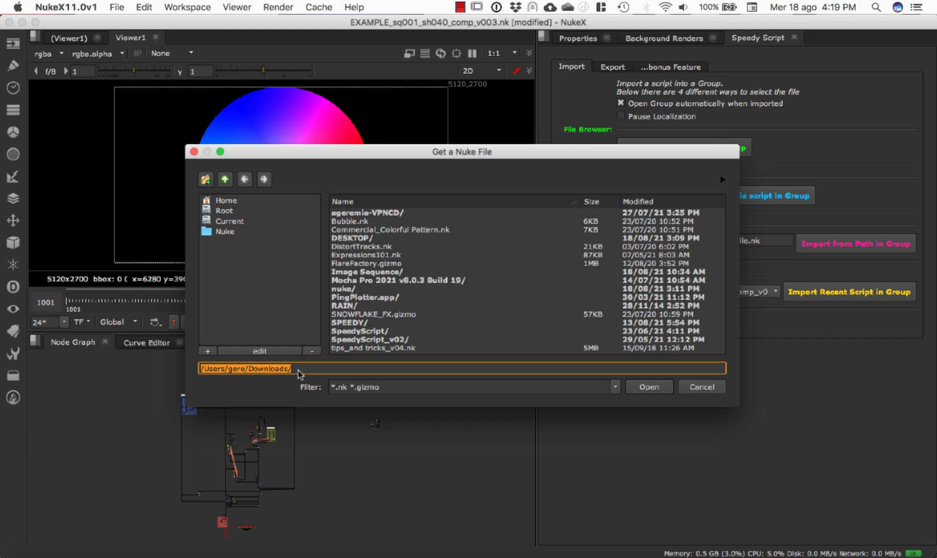
click(704, 387)
click(646, 195)
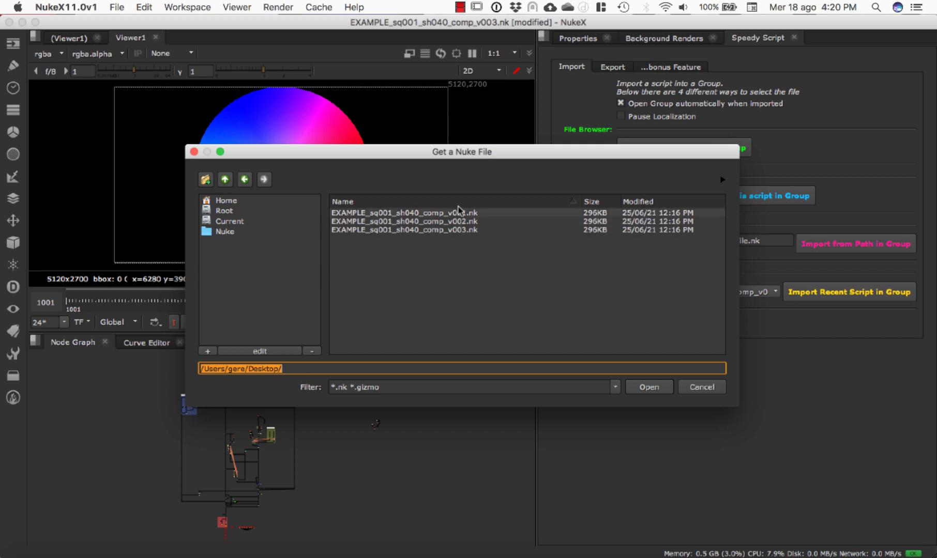
click(458, 213)
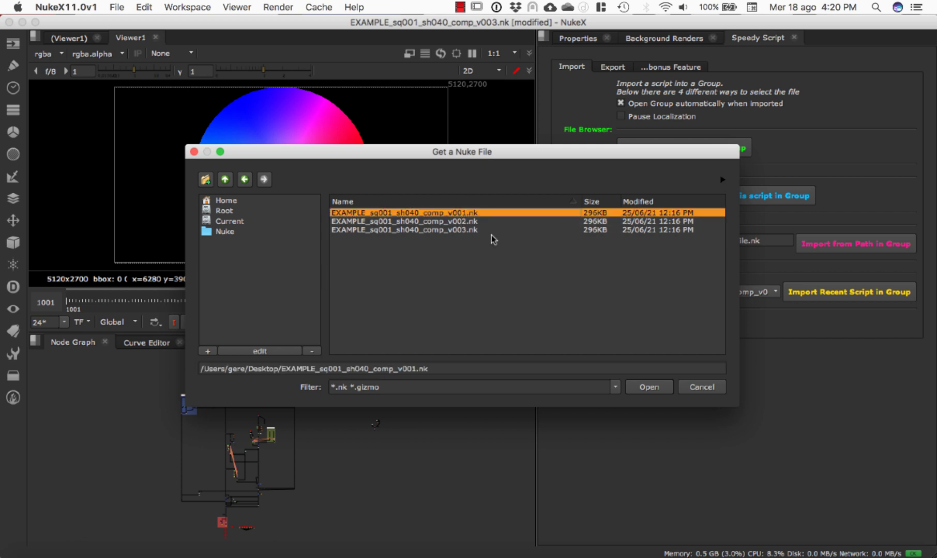
click(664, 389)
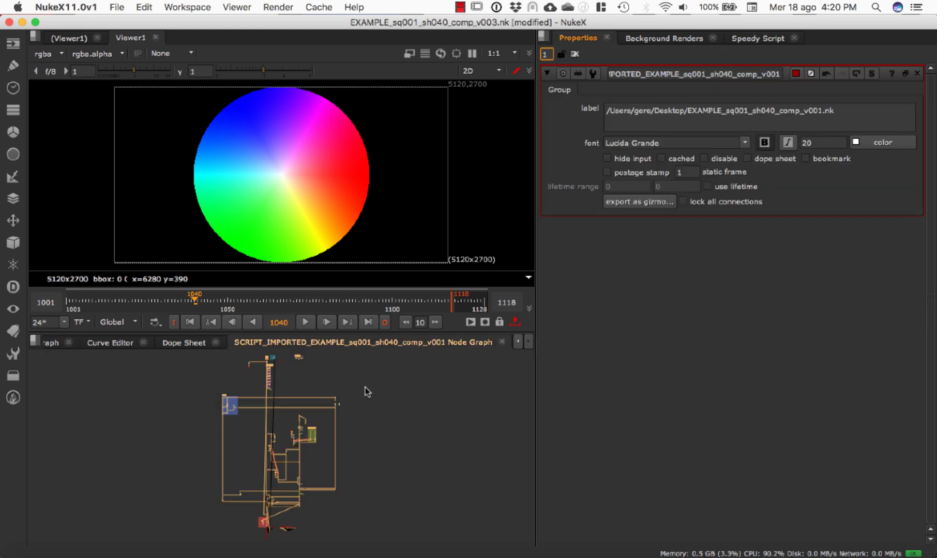
- Return to the main Node Graph, reopen the Speedy Script panel and locate the imported v001 group node
click(51, 343)
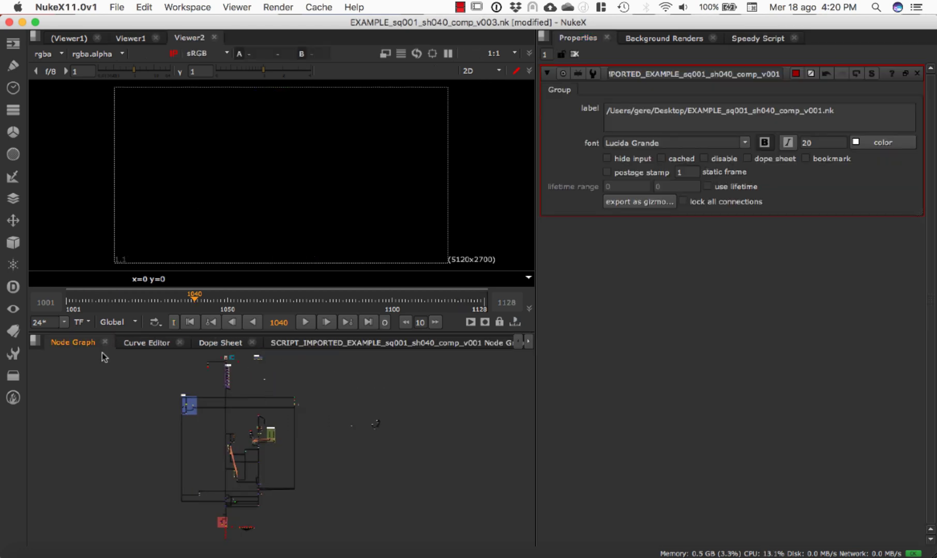
click(755, 38)
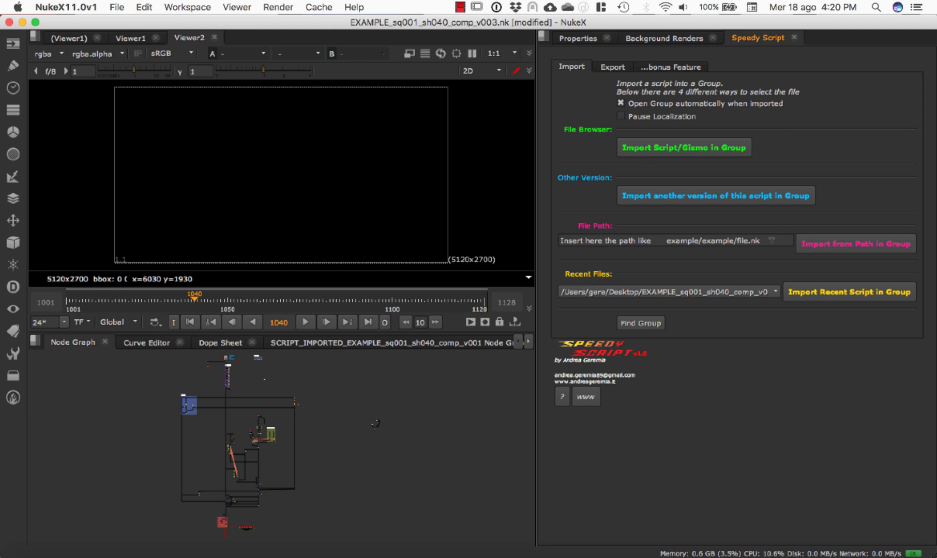
scroll(348, 425, up, 8)
click(348, 425)
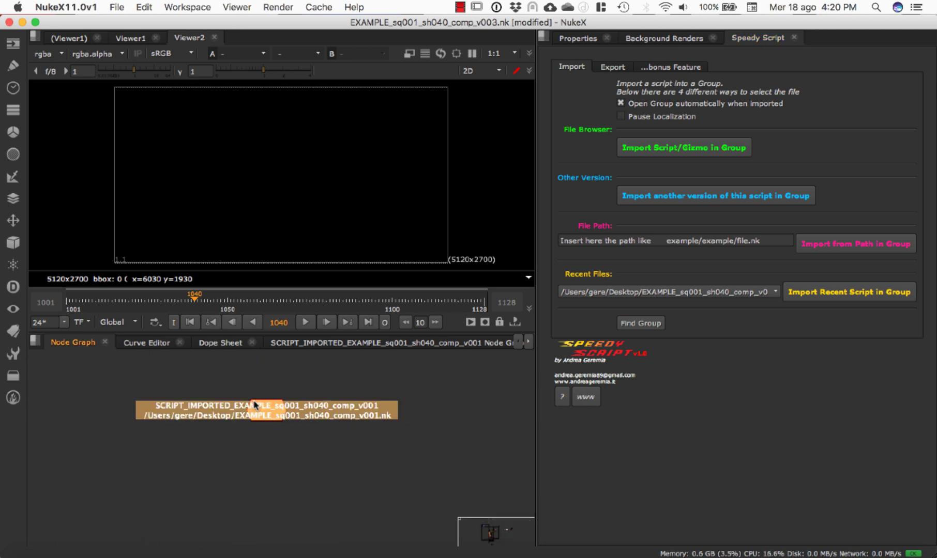
- Replace the File Path placeholder with the copied script path ending in Downloads/SPEEDY/SEQUENCE/SA_sq500_sh010_comp_v006.nk
drag(750, 241, 545, 263)
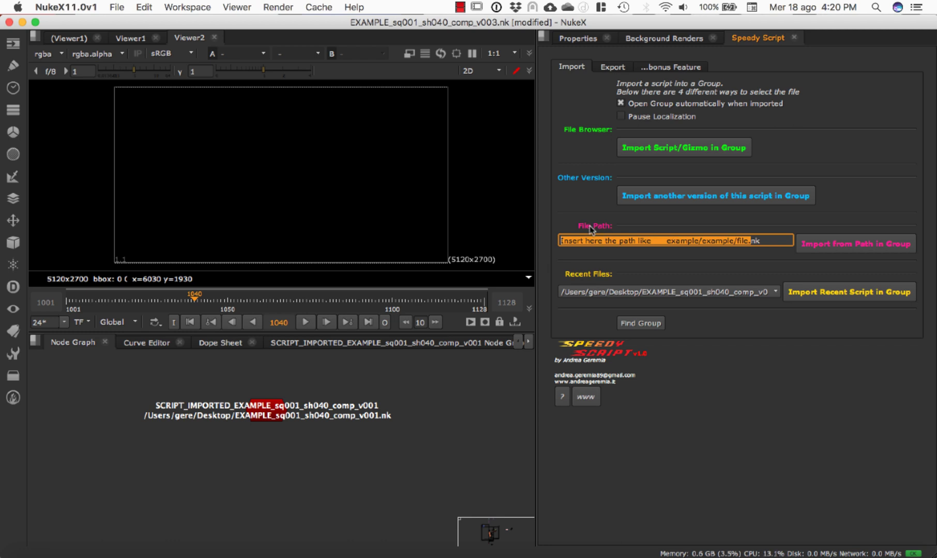
key(super+v)
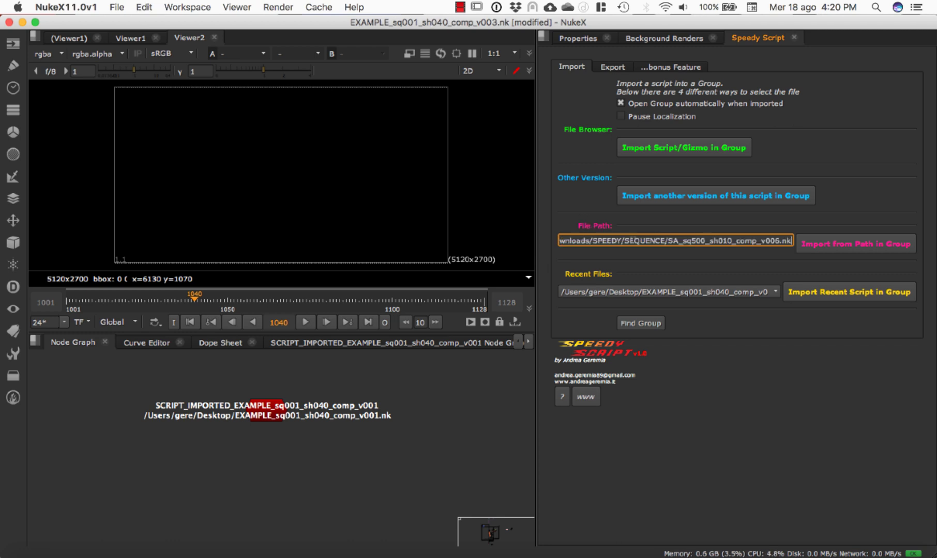
drag(668, 240, 812, 233)
click(774, 237)
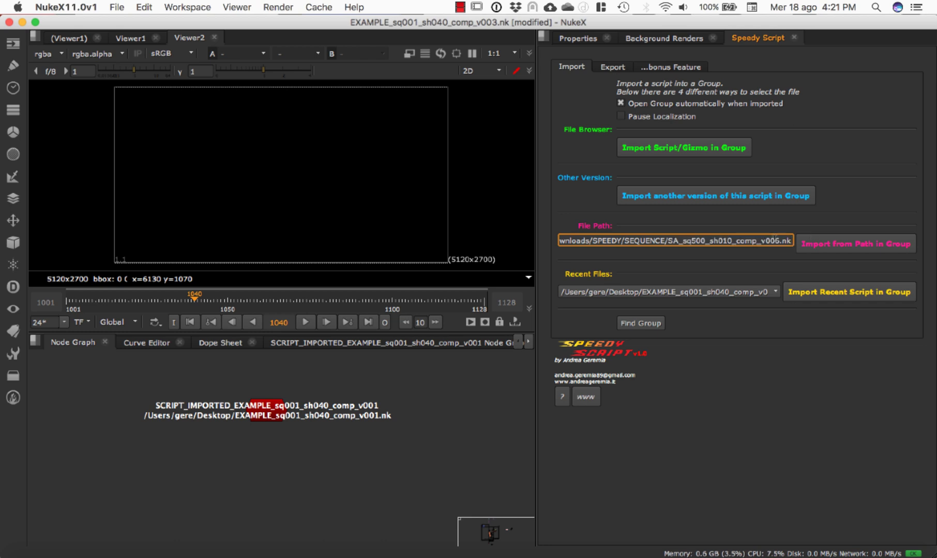
- Turn off automatic Group opening and import the script from the entered file path into a Group
click(871, 246)
click(620, 103)
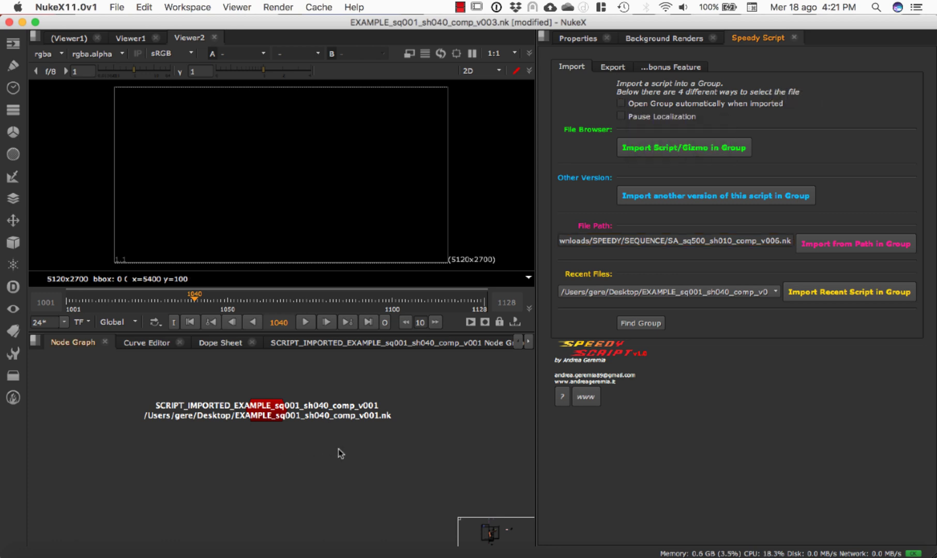
click(864, 246)
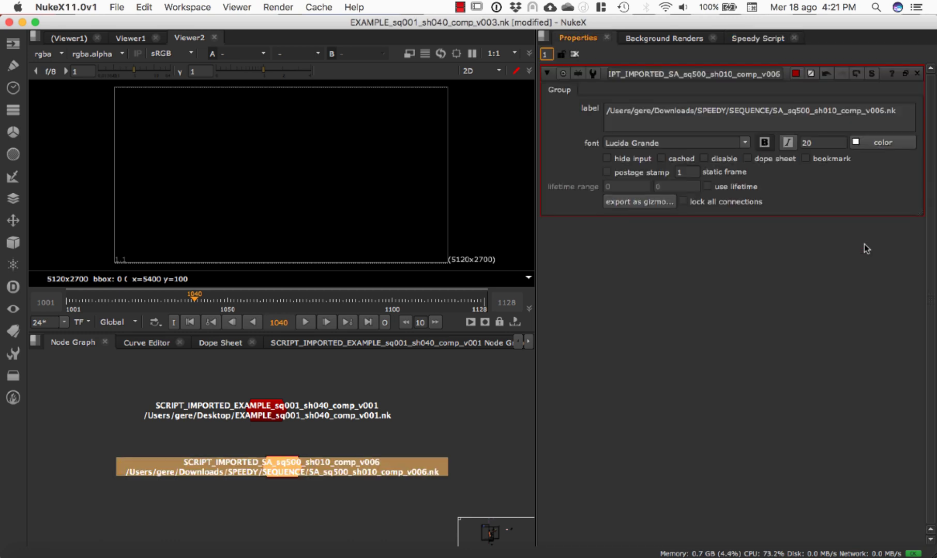
- Open the imported SA_sq500_sh010_comp_v006 group's node graph, copy the rightmost purple backdrop with its nodes, and close the v001 group graph
click(296, 442)
click(282, 469)
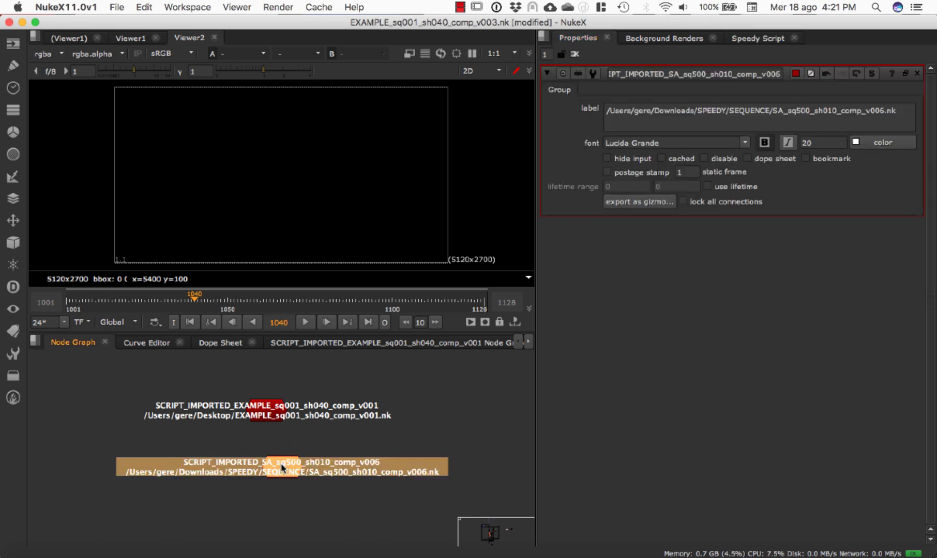
key(ctrl+Return)
click(321, 466)
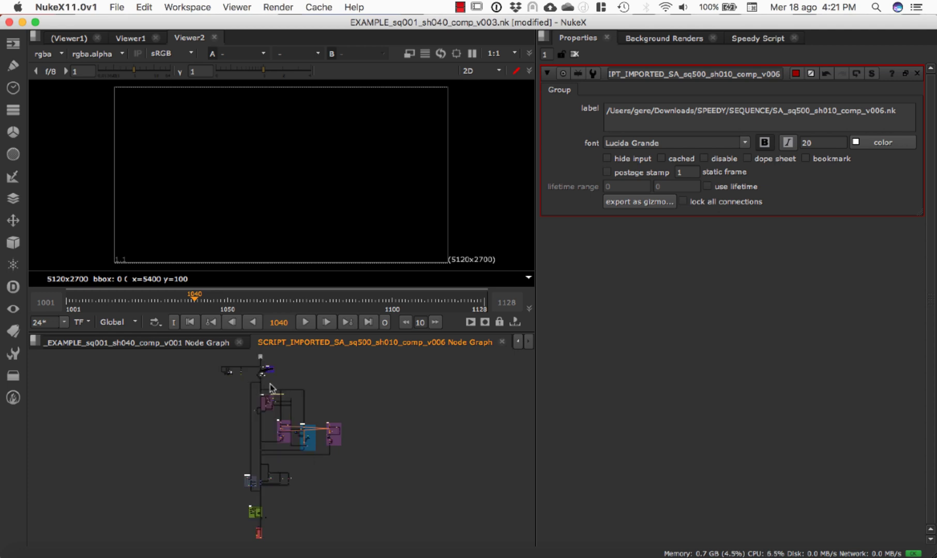
scroll(273, 389, up, 5)
scroll(350, 460, up, 5)
drag(471, 469, 488, 498)
click(239, 342)
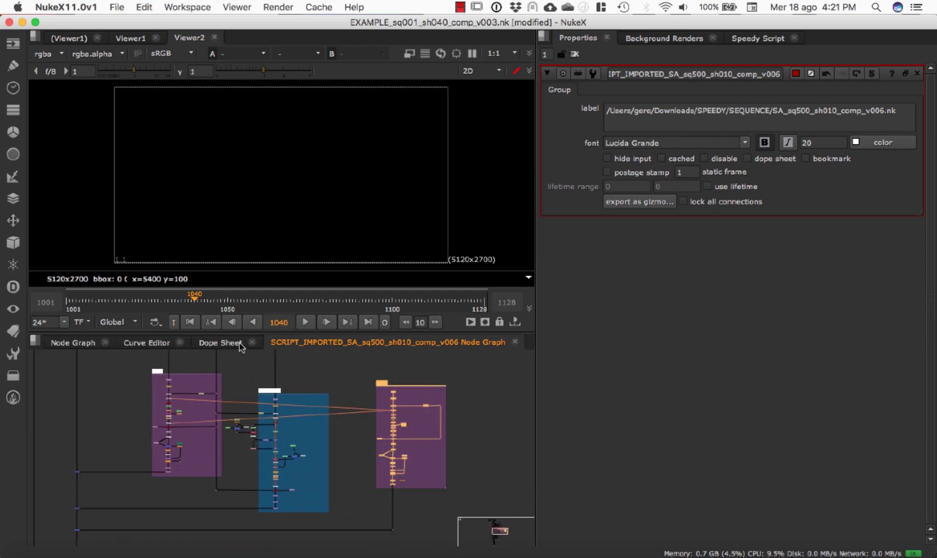
- Paste the copied purple backdrop and its nodes into the main Node Graph, and delete both imported group nodes
click(80, 343)
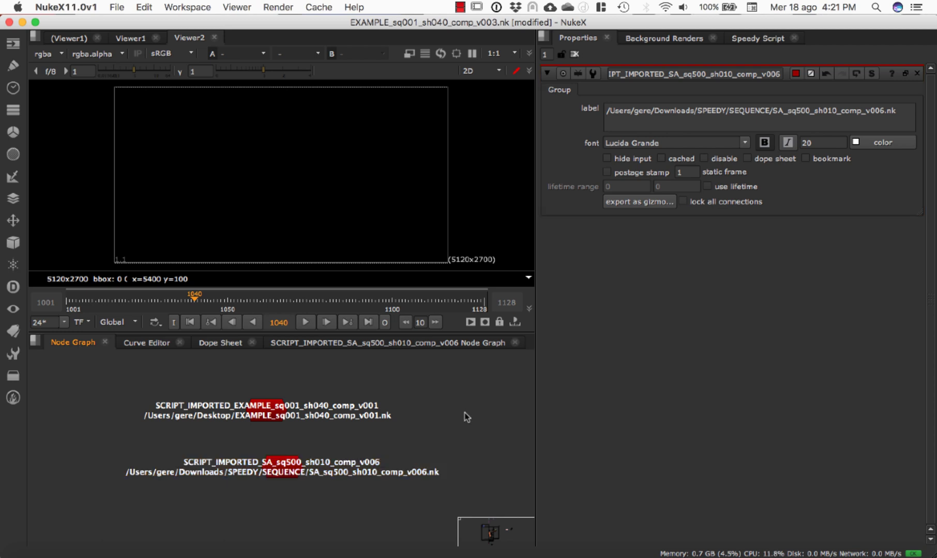
key(ctrl+z)
key(ctrl+shift+z)
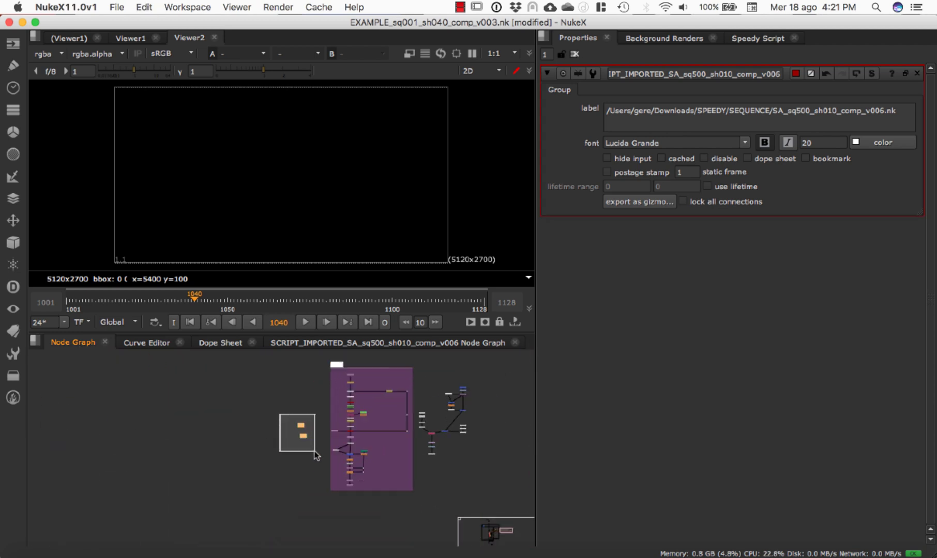
key(Delete)
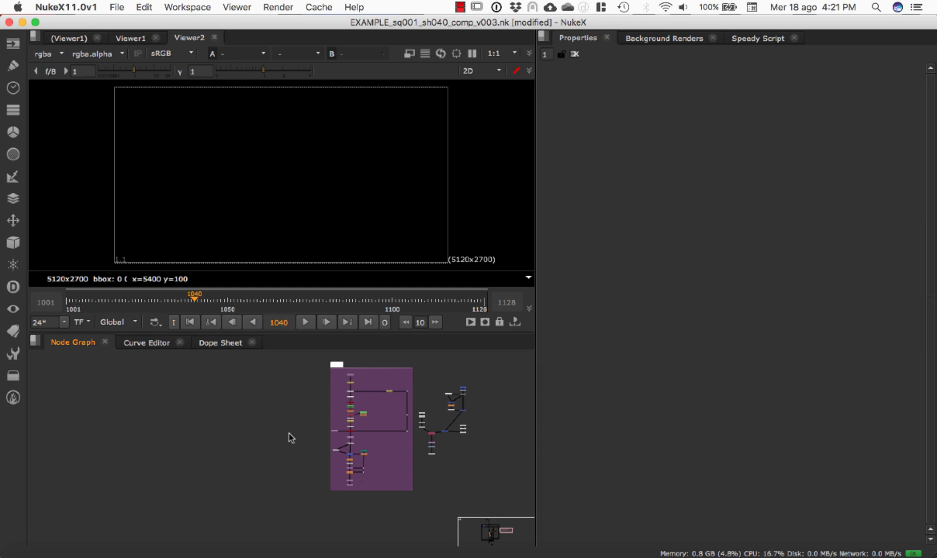
- Import the recent script EXAMPLE_sq001_sh040_comp_v003.nk into a Group using Speedy Script's Recent Files option
click(756, 39)
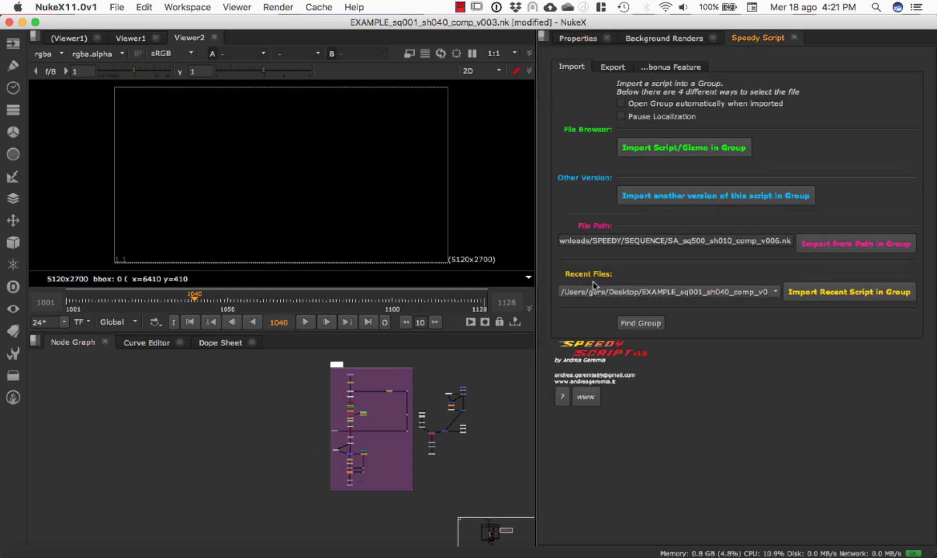
click(678, 291)
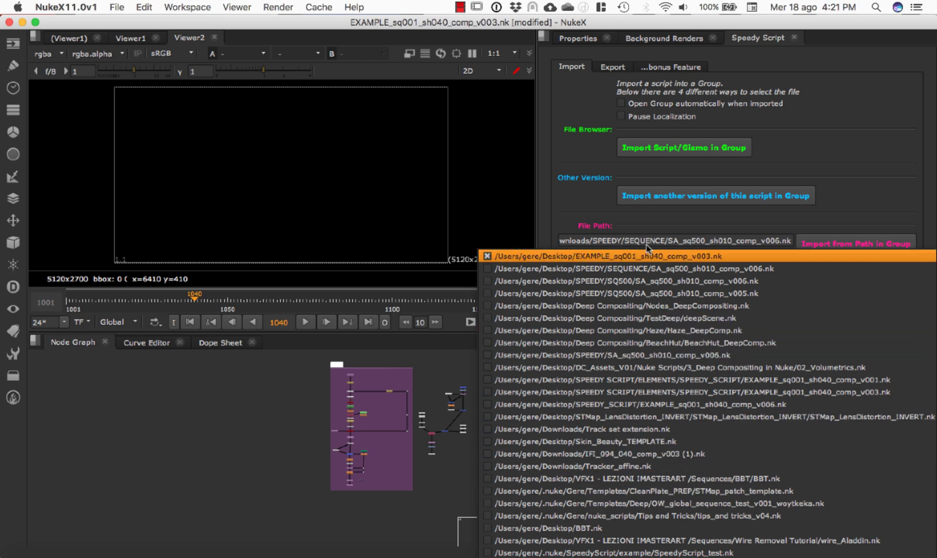
click(708, 257)
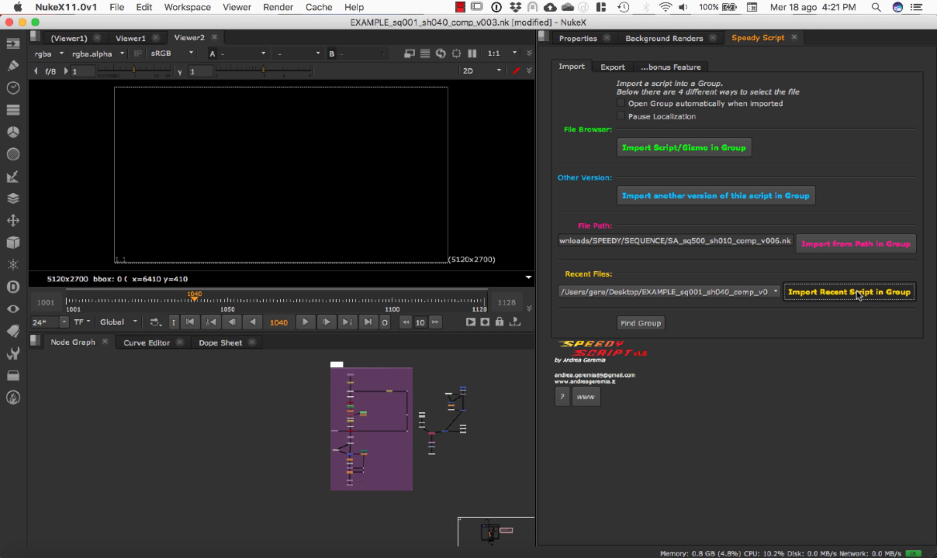
click(856, 292)
scroll(288, 441, up, 5)
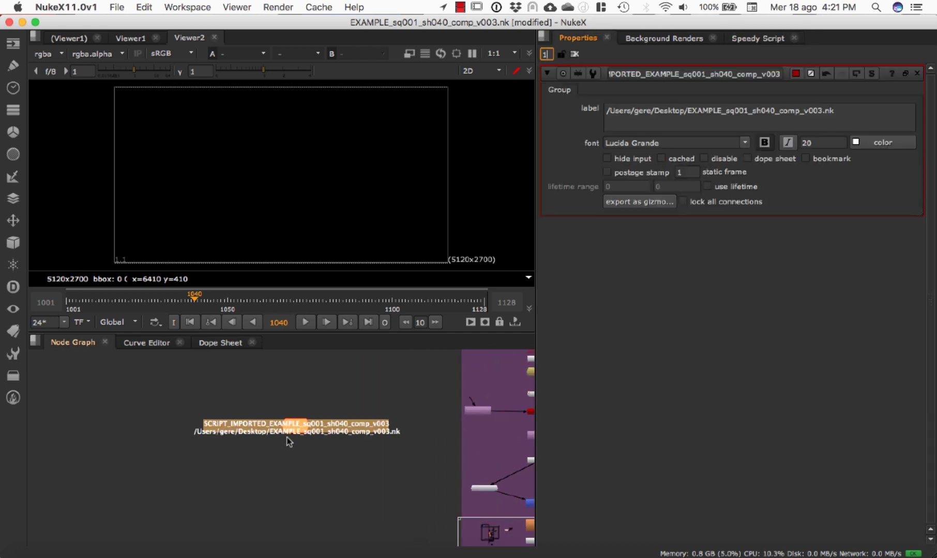
- Open the imported EXAMPLE_sq001_sh040_comp_v003 group's internal node graph to check its contents, and close it again
click(315, 400)
click(303, 421)
key(ctrl+Return)
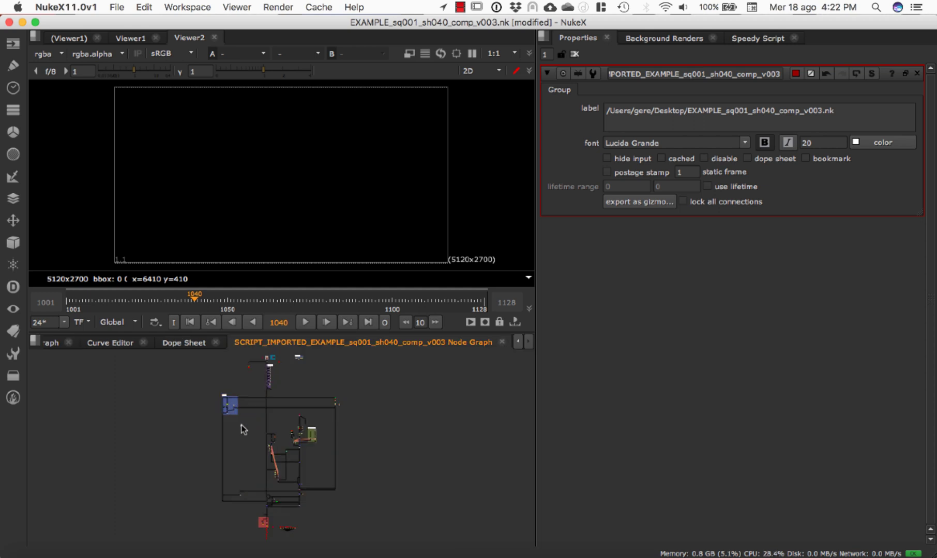
click(502, 342)
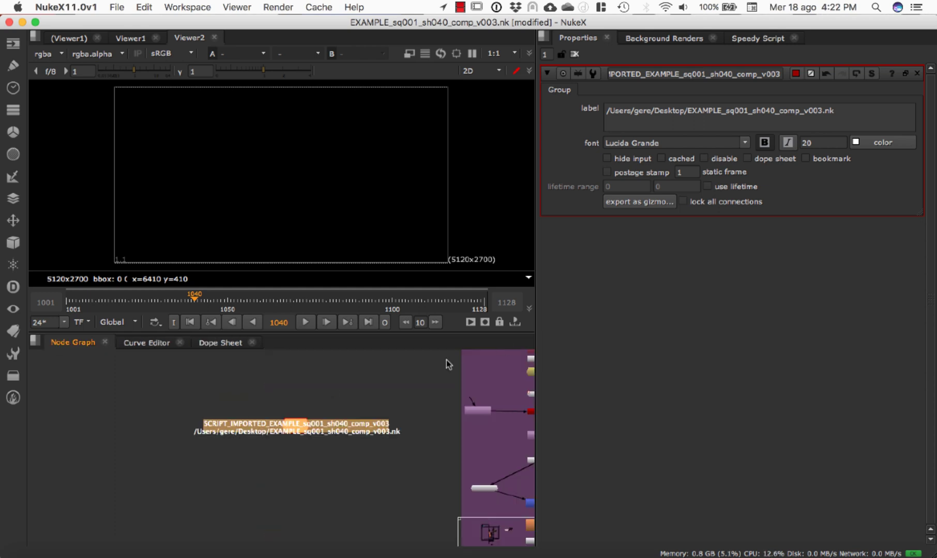
- Move the imported v003 group node to another spot in the Node Graph and locate it with Speedy Script's Find Group
click(758, 39)
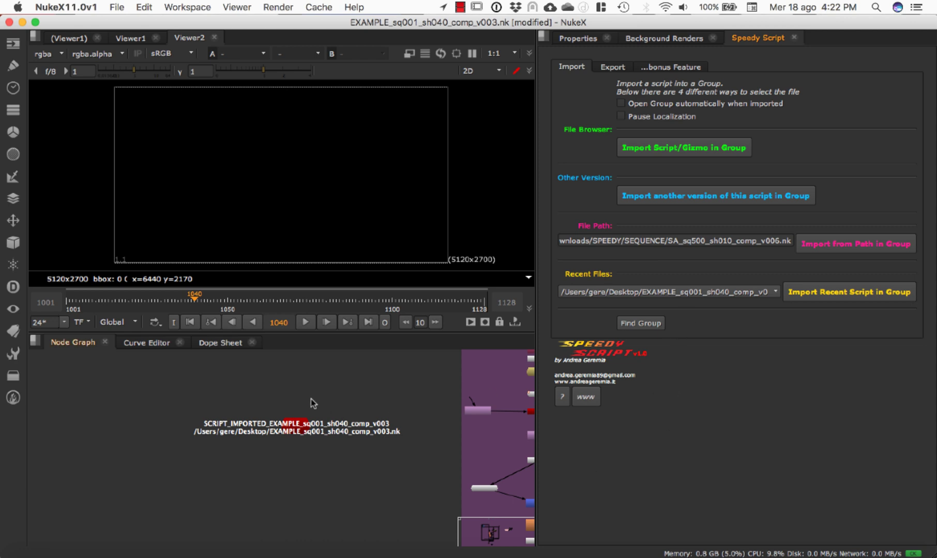
scroll(313, 404, down, 3)
drag(303, 417, 126, 454)
middle_drag(126, 453, 219, 428)
drag(257, 423, 329, 393)
click(335, 420)
scroll(334, 420, down, 3)
scroll(335, 420, down, 3)
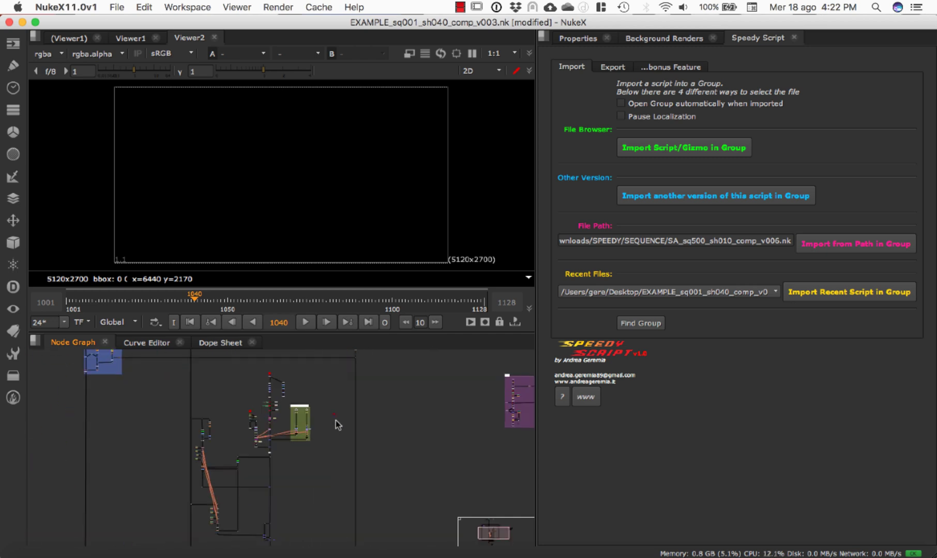
middle_drag(324, 385, 380, 463)
middle_drag(441, 442, 383, 419)
click(653, 324)
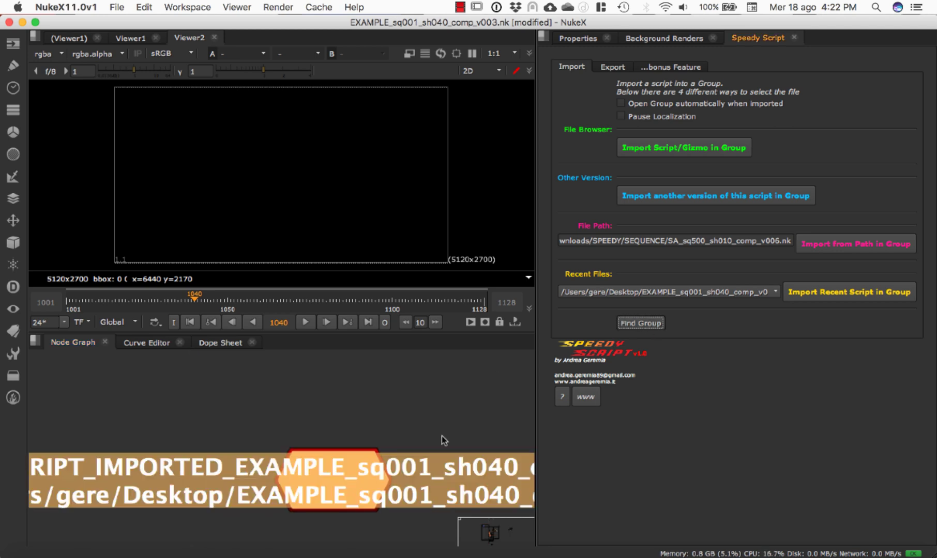
scroll(304, 467, down, 2)
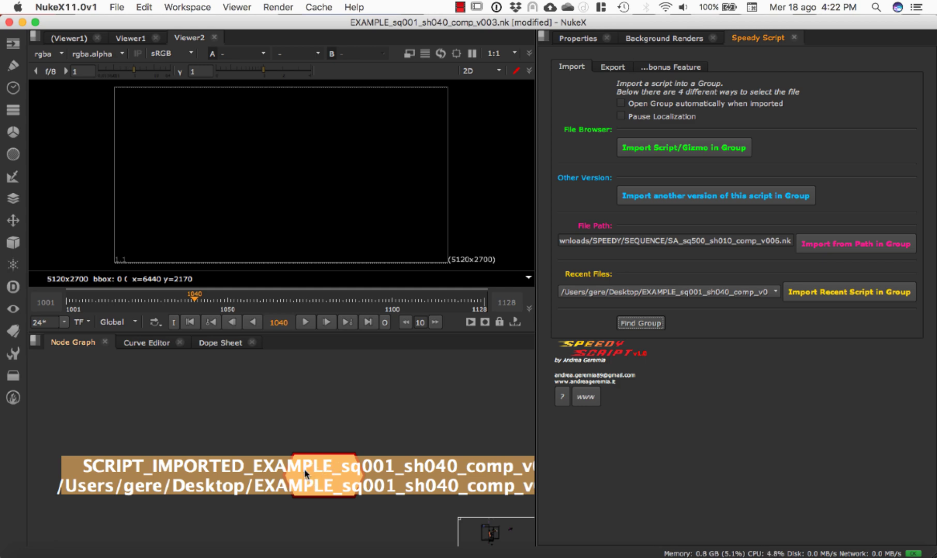
- Delete the imported v003 group node, run Find Group again and dismiss its message
key(Delete)
click(652, 326)
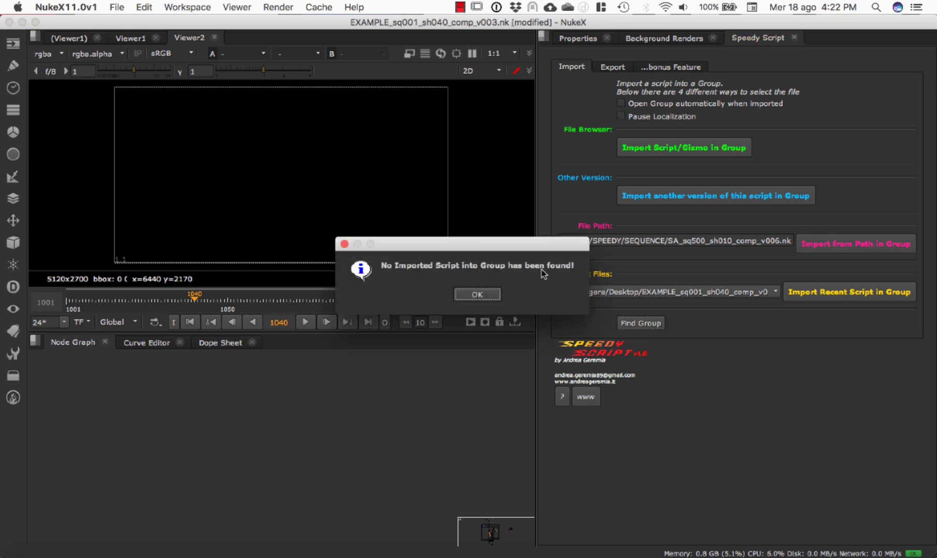
click(479, 294)
scroll(356, 471, down, 5)
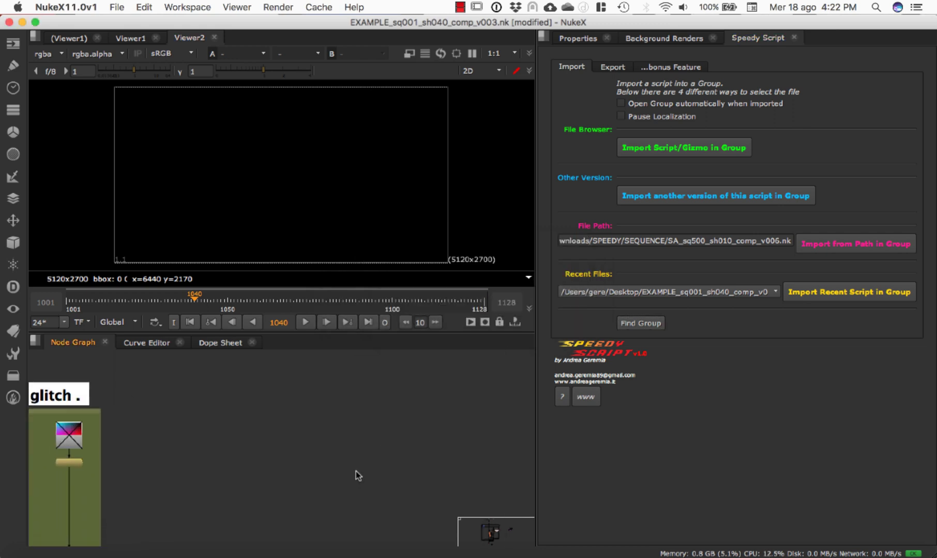
scroll(260, 477, up, 3)
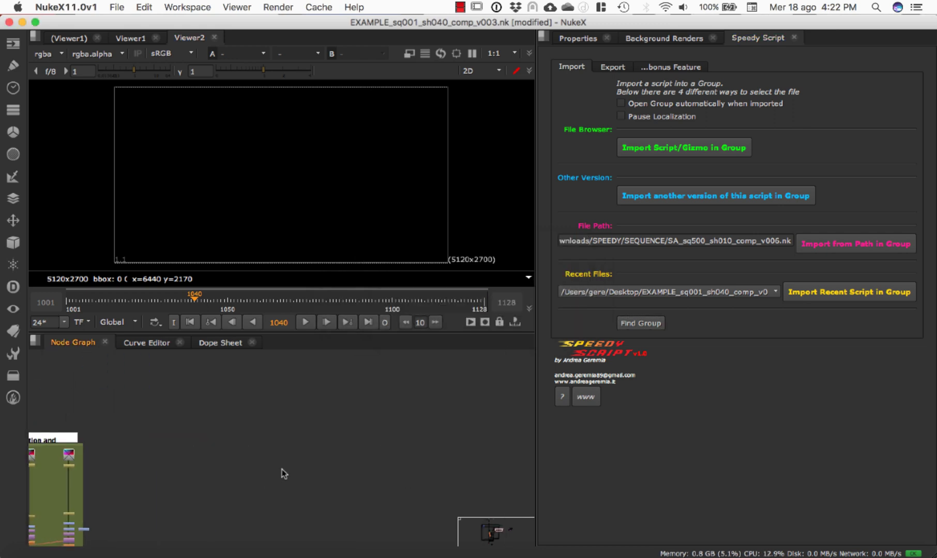
scroll(287, 464, down, 3)
scroll(279, 468, right, 3)
scroll(242, 472, right, 1)
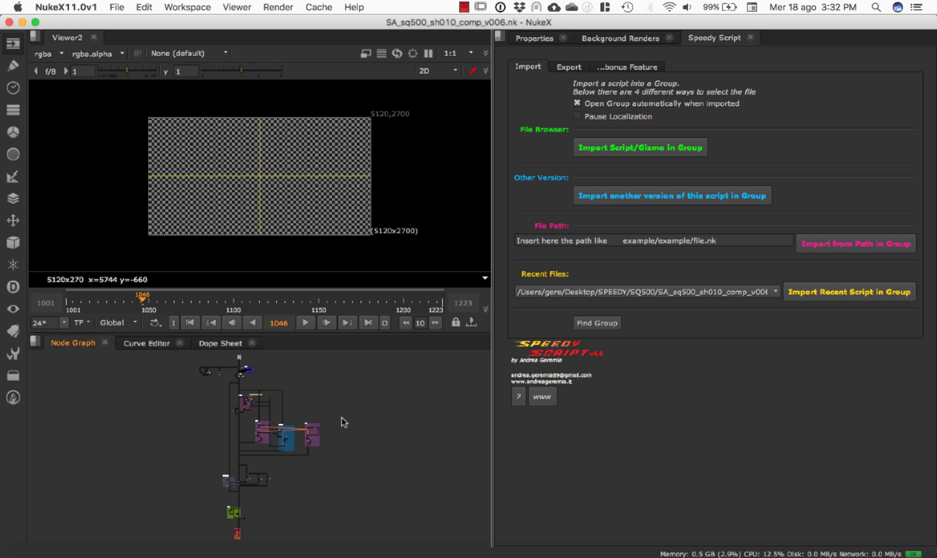
- Import another version of the current script, SA_sq500_sh010_comp_v005.nk, into a Group with Speedy Script
scroll(303, 426, up, 5)
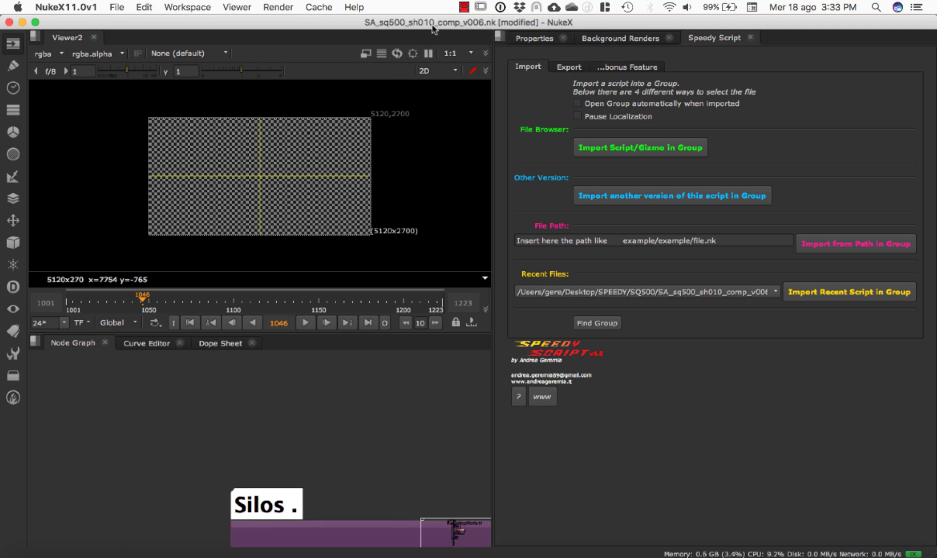
click(668, 196)
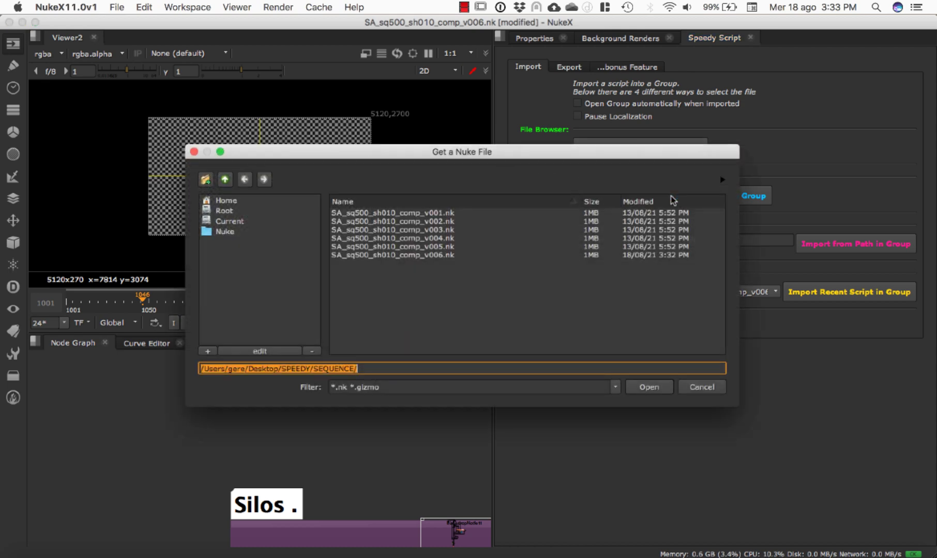
click(448, 248)
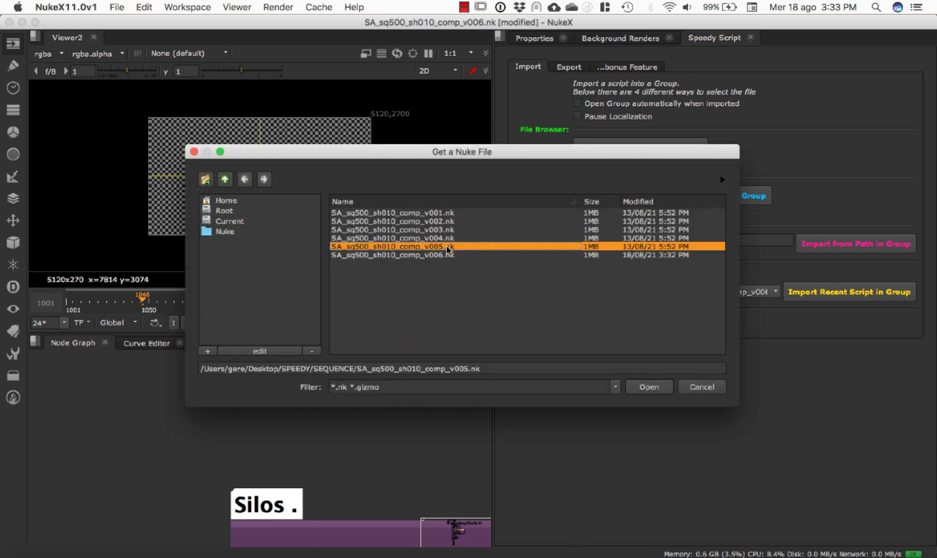
click(664, 387)
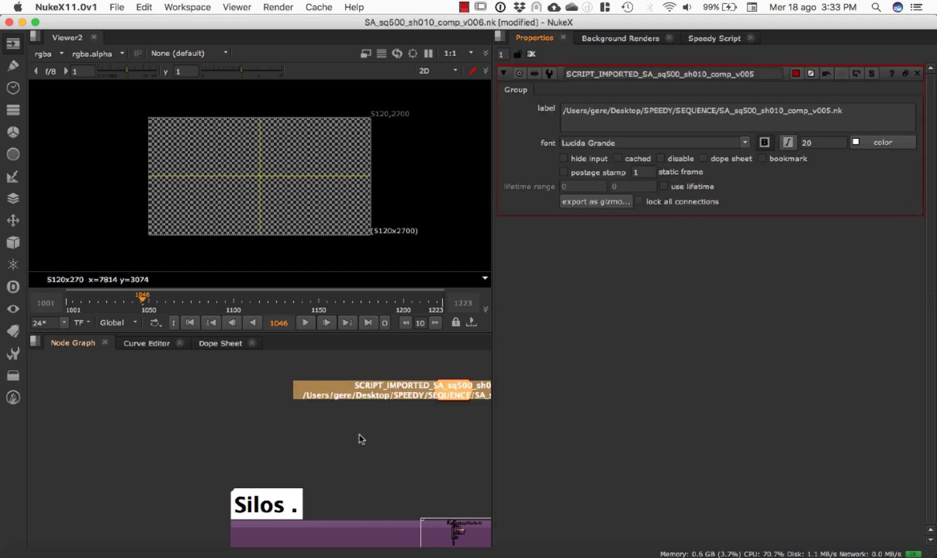
- Nudge the imported v005 group node slightly down above the Silos backdrop and open its internal node graph
middle_drag(448, 433, 305, 430)
click(307, 432)
drag(291, 386, 287, 405)
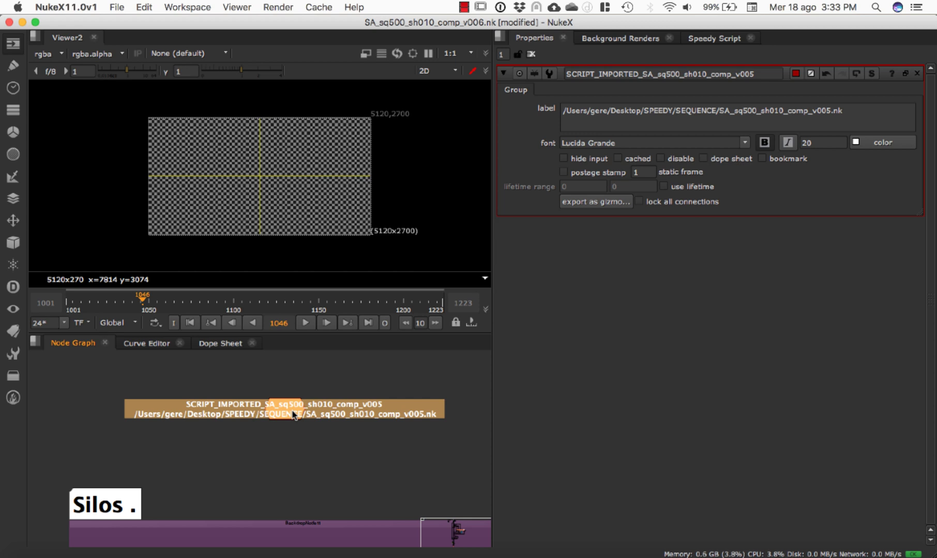
key(ctrl+Return)
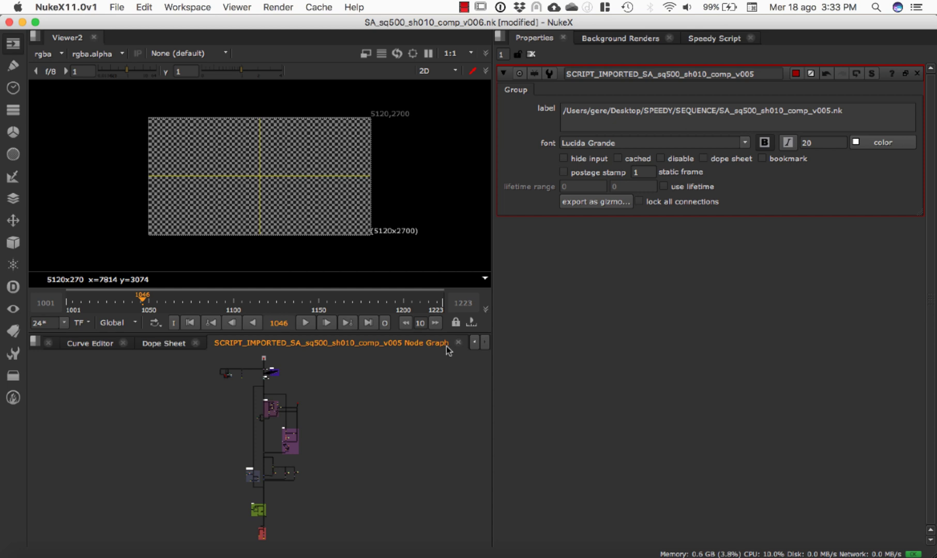
- Copy the lower purple Silos backdrop with its nodes from the v005 group and paste it into empty space in the main Node Graph
scroll(282, 424, up, 5)
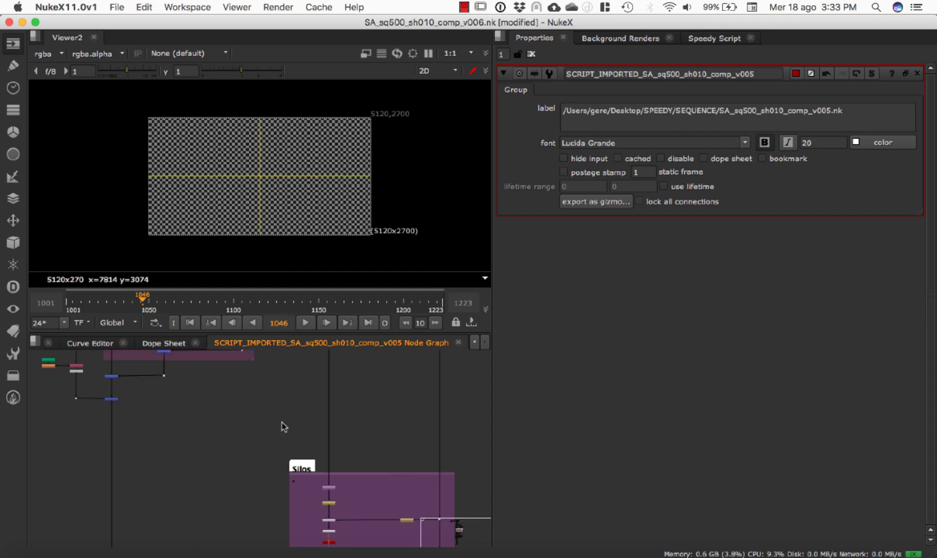
scroll(287, 465, down, 5)
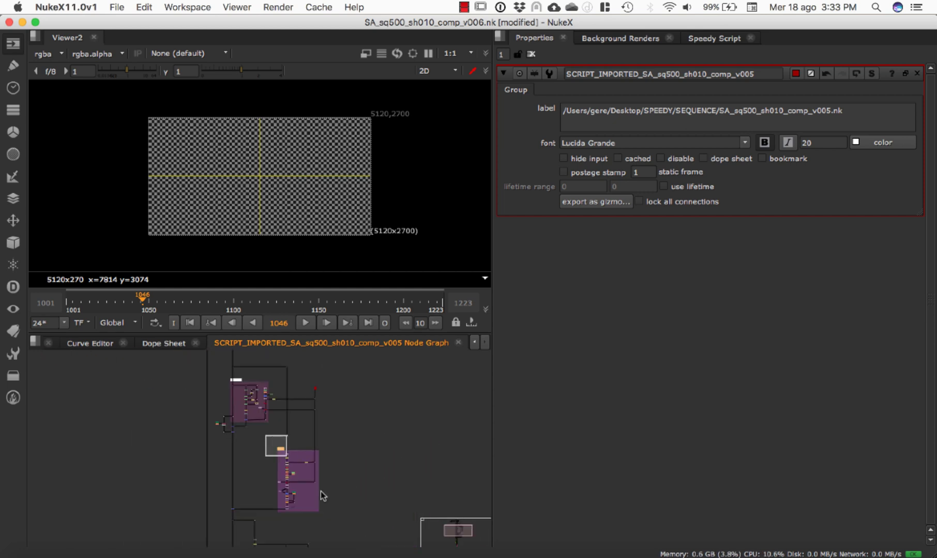
drag(266, 435, 356, 529)
click(57, 345)
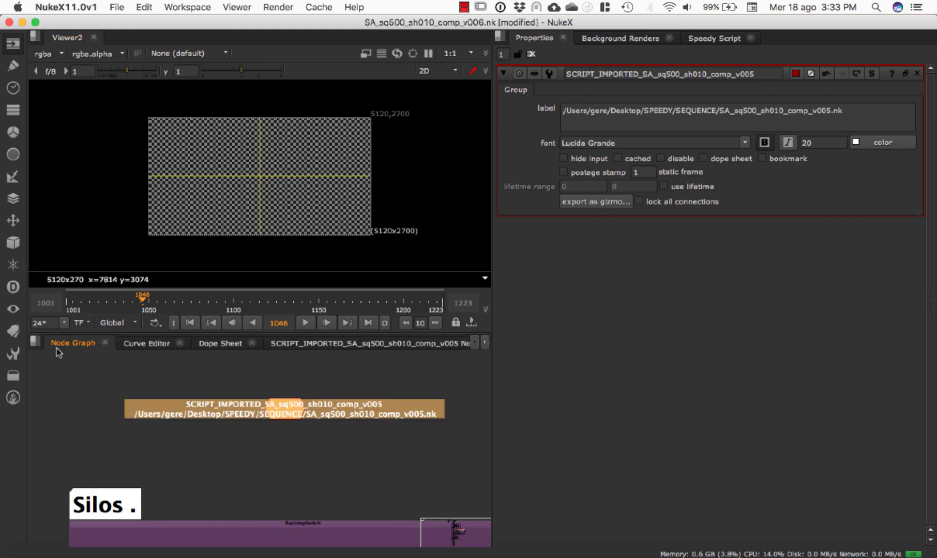
scroll(416, 466, down, 3)
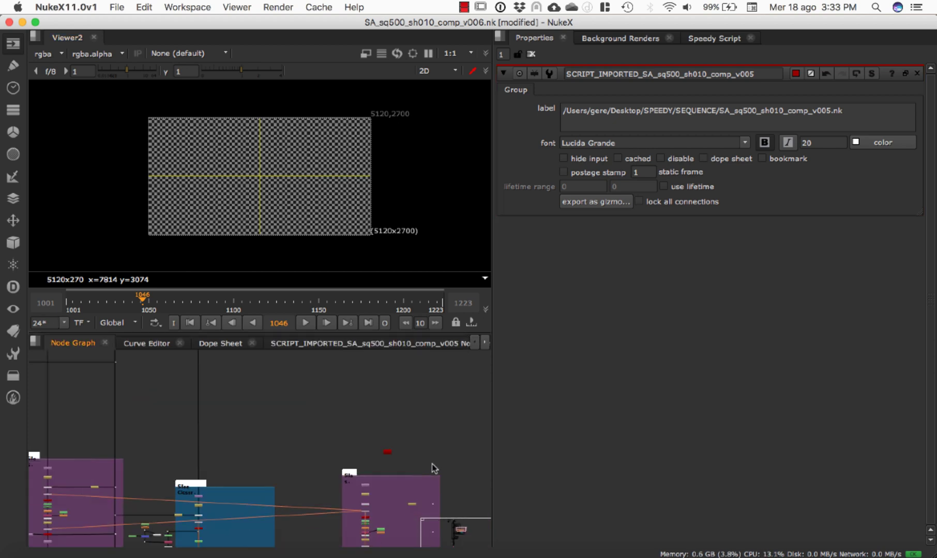
scroll(219, 464, up, 3)
key(ctrl+v)
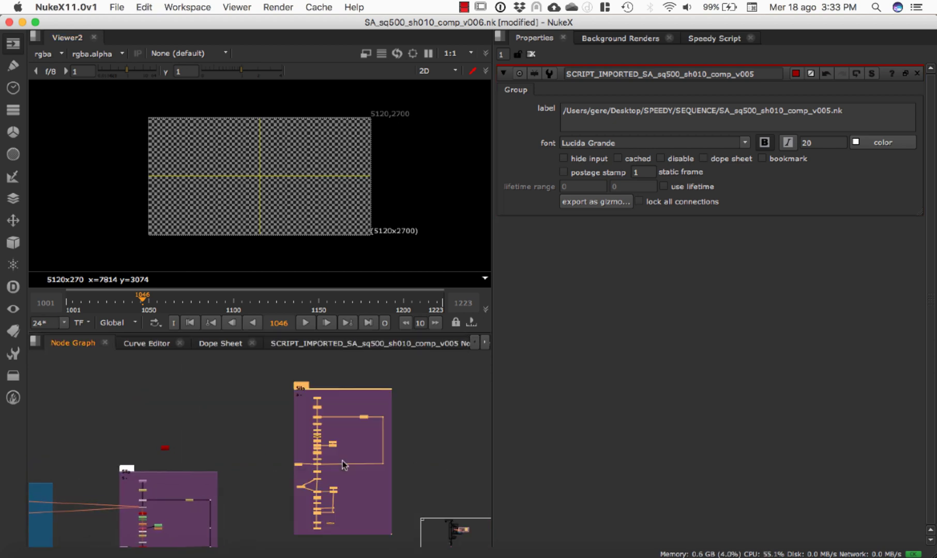
- Delete the imported v005 group node and select the pasted Silos backdrop with its nodes
click(220, 436)
click(164, 449)
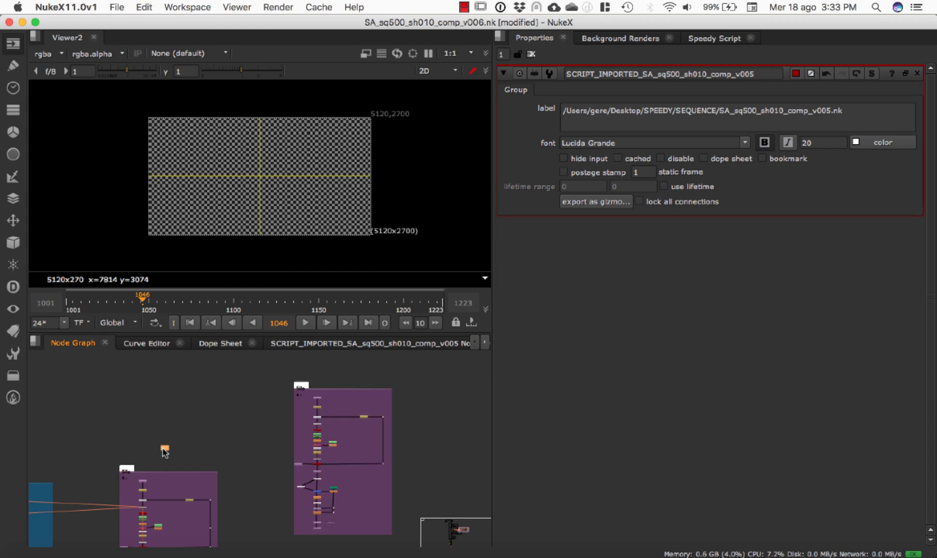
key(Delete)
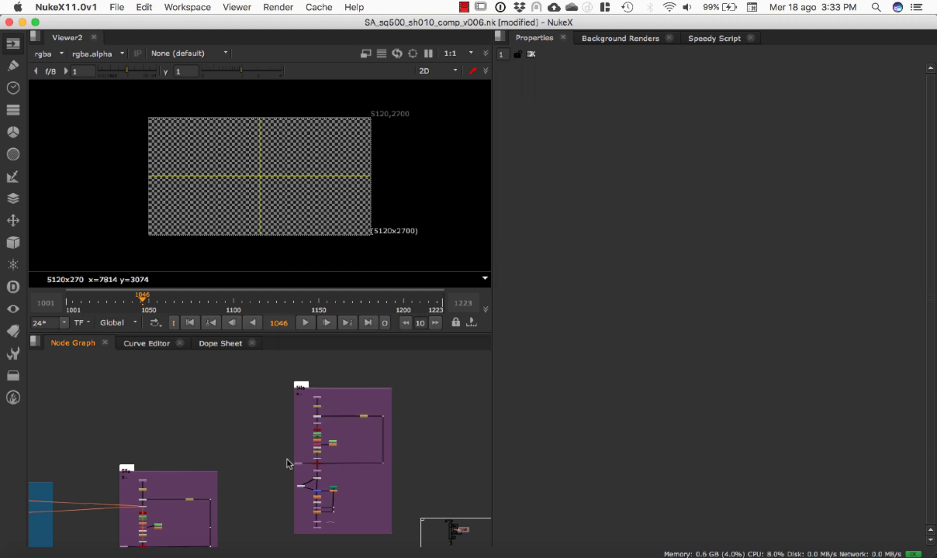
scroll(284, 443, down, 5)
drag(279, 402, 366, 477)
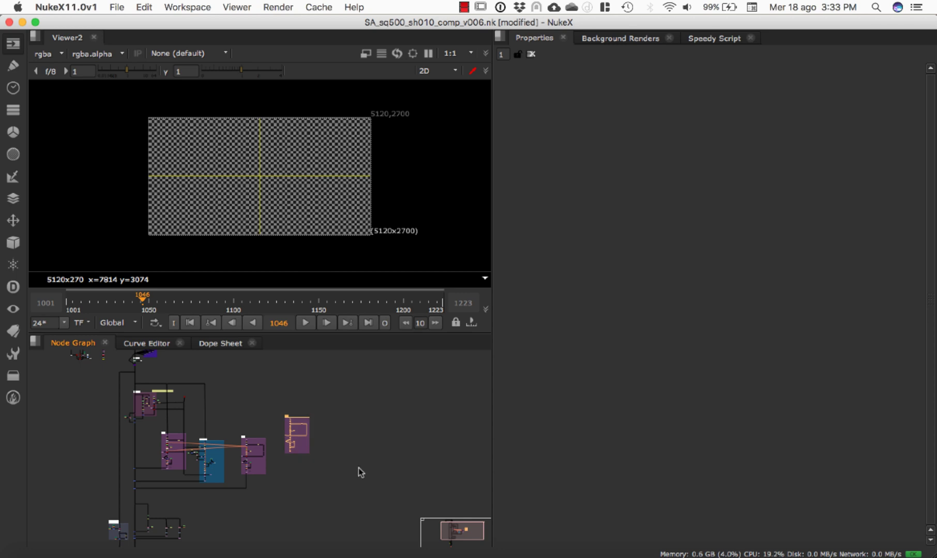
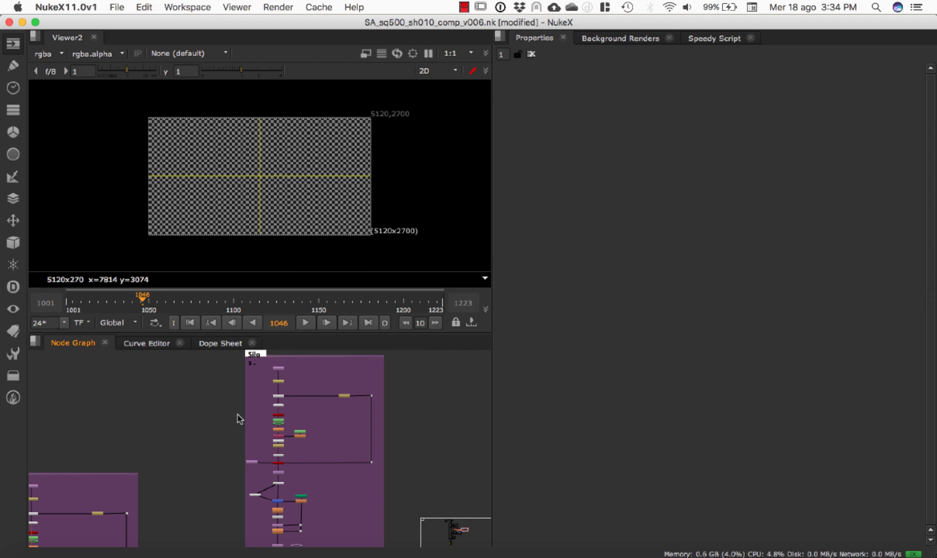
- Look over the recent scripts list and the file path field among Speedy Script's import options
click(715, 39)
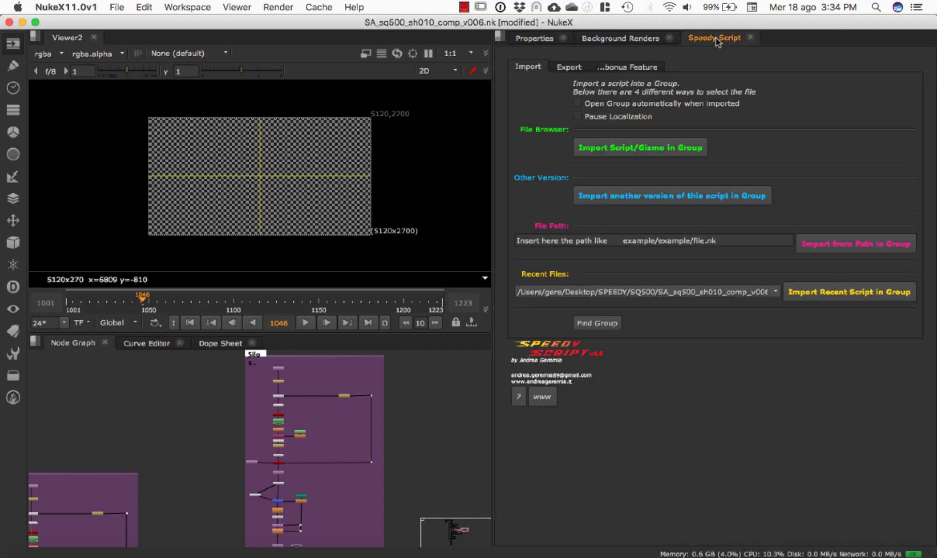
click(632, 292)
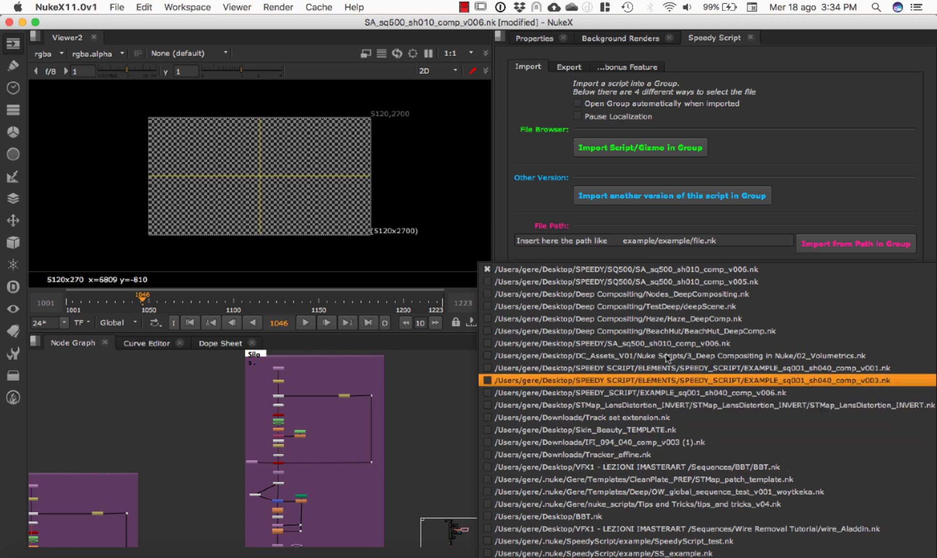
click(667, 270)
click(739, 236)
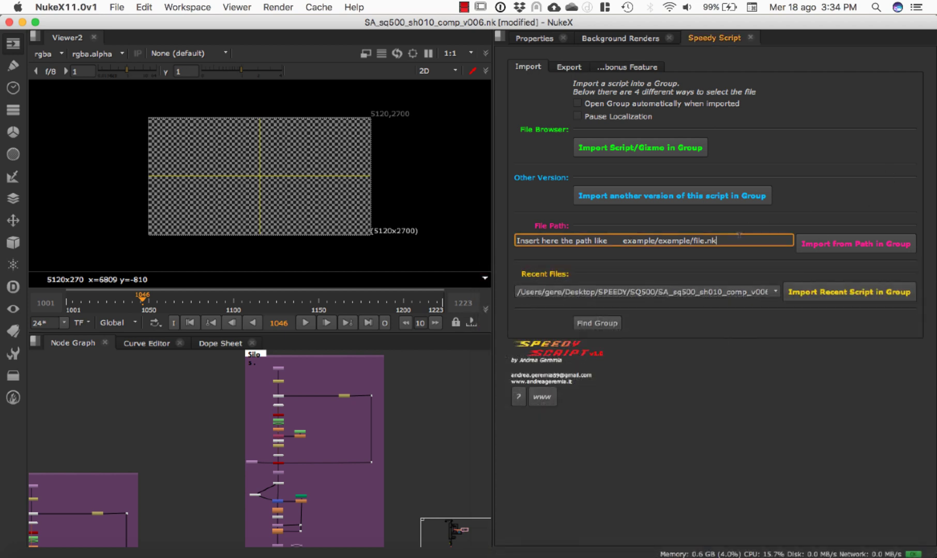
drag(739, 236, 690, 254)
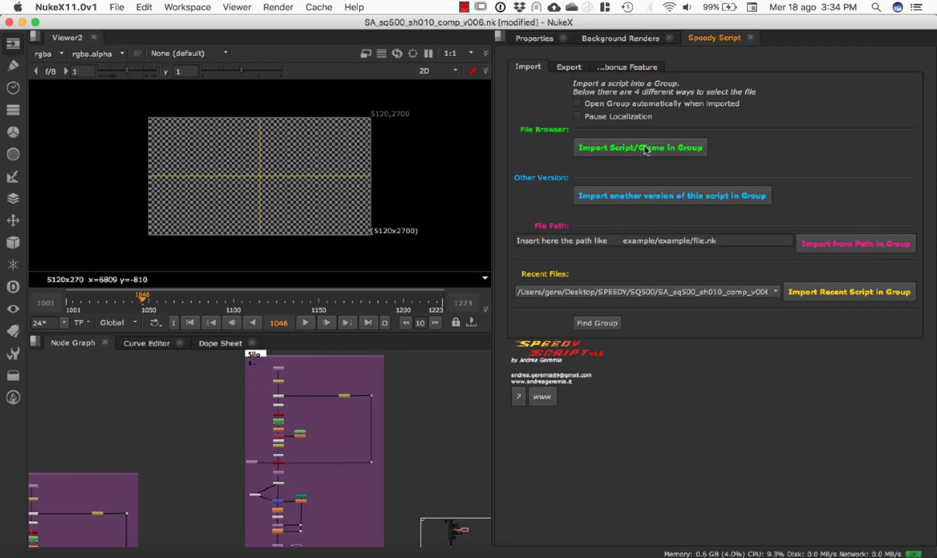
- Import SA_sq500_sh010_comp_v002.nk from the Desktop's SPEEDY/SEQUENCE folder into a Group through Speedy Script's file browser option
click(624, 150)
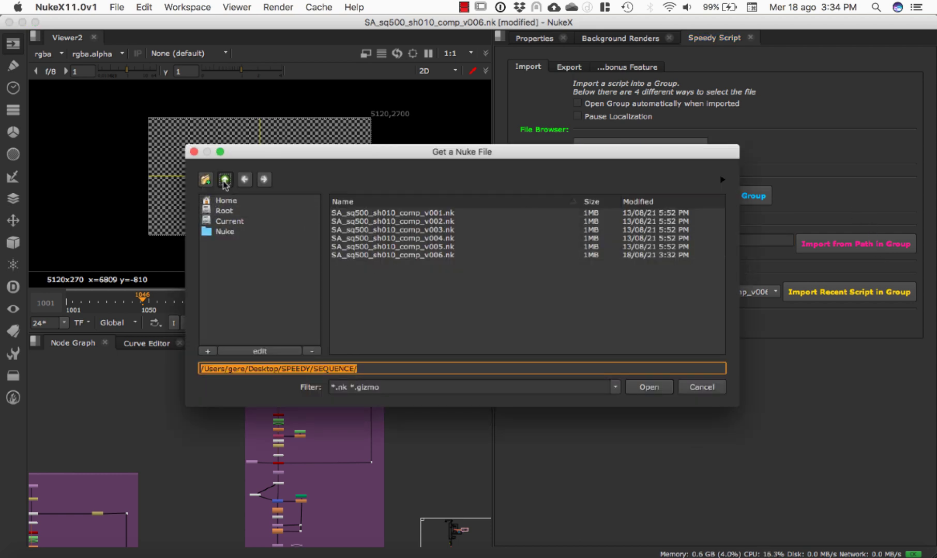
click(225, 179)
click(225, 180)
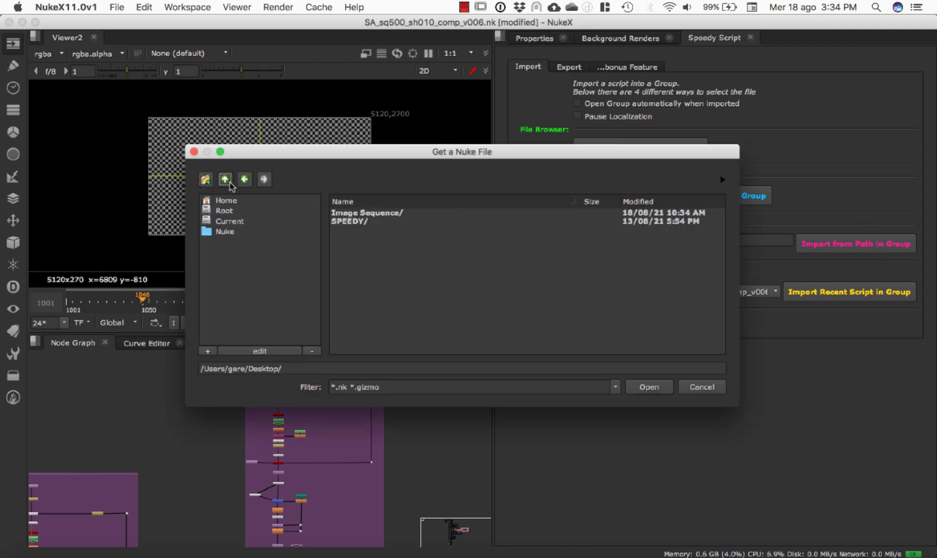
double_click(368, 221)
double_click(374, 213)
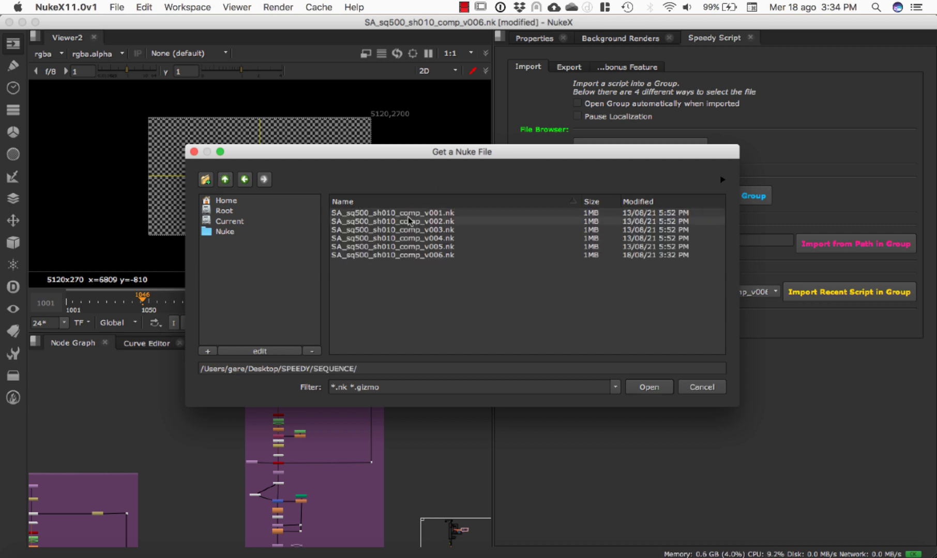
click(432, 221)
click(660, 391)
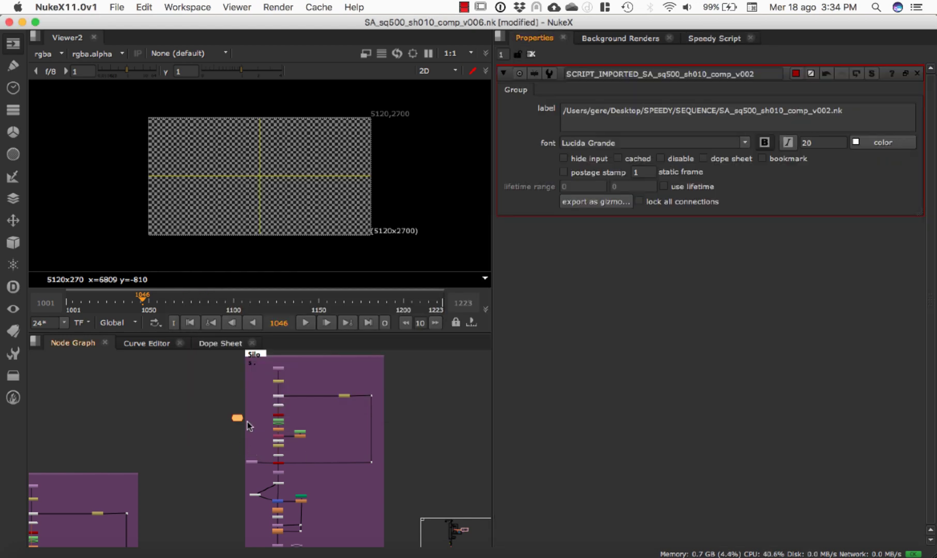
scroll(235, 419, up, 5)
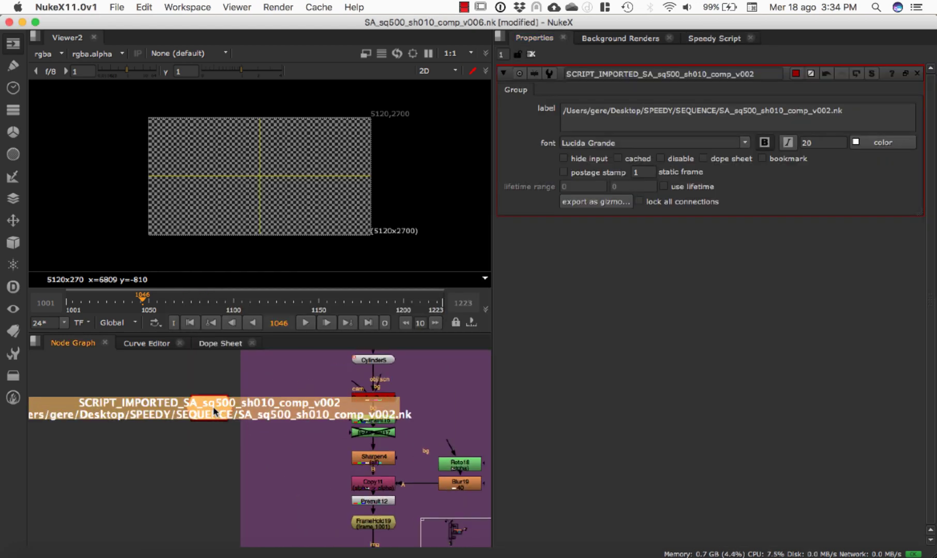
- Enable opening the Group automatically when imported, and import another version of this script, SA_sq500_sh010_comp_v001.nk, into a Group
click(710, 38)
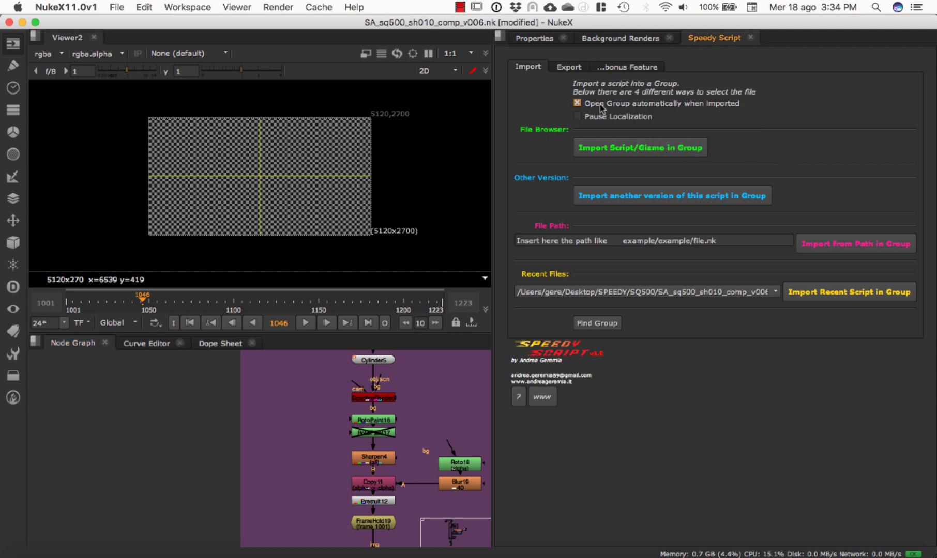
click(577, 104)
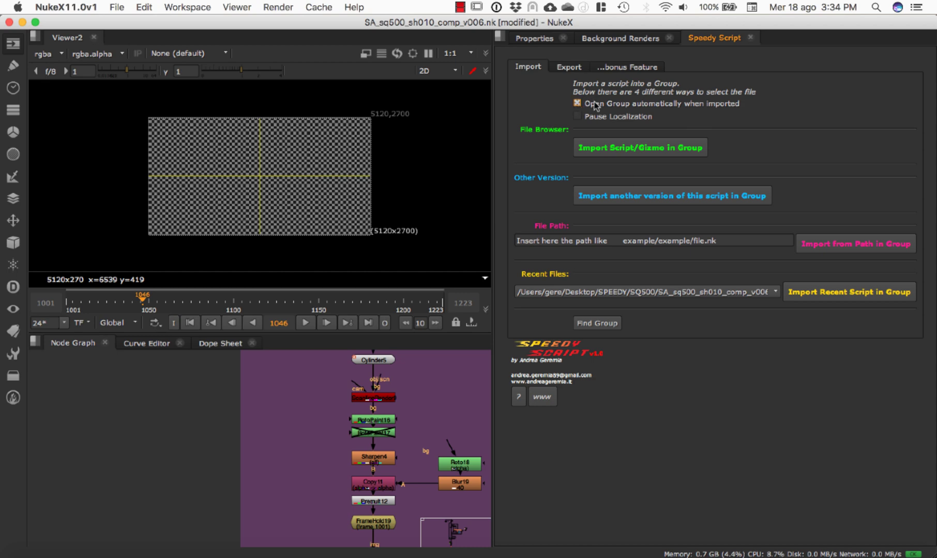
click(664, 198)
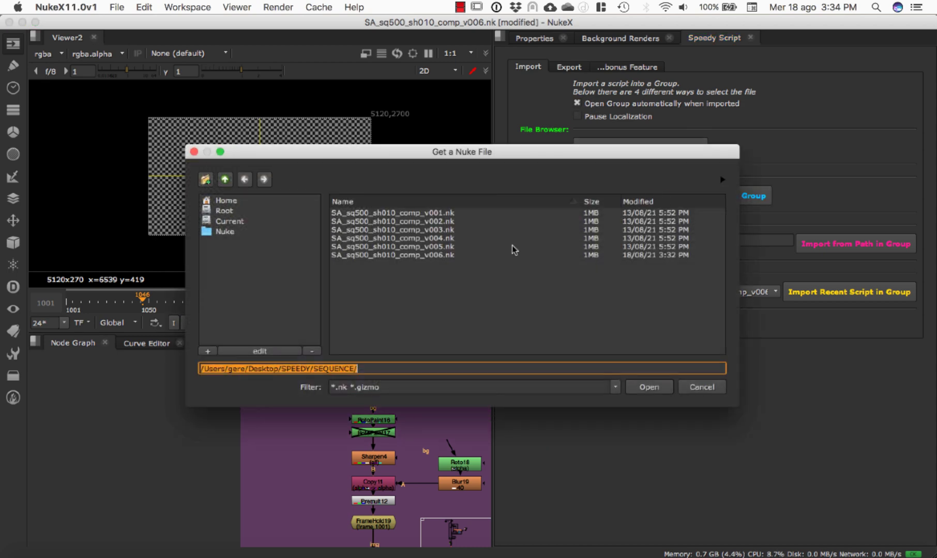
click(434, 213)
click(660, 389)
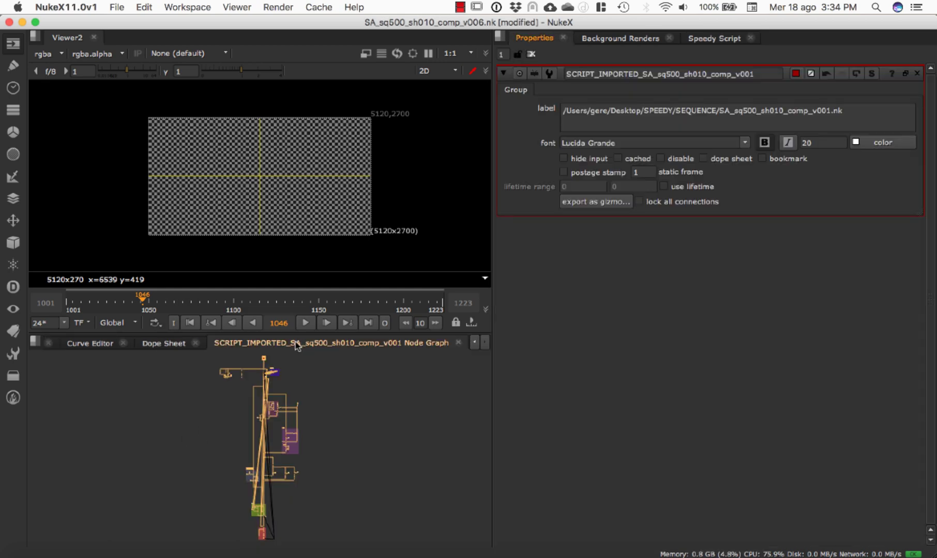
- Close the internal node graph of the imported v001 group and delete its group node from the main Node Graph
click(319, 433)
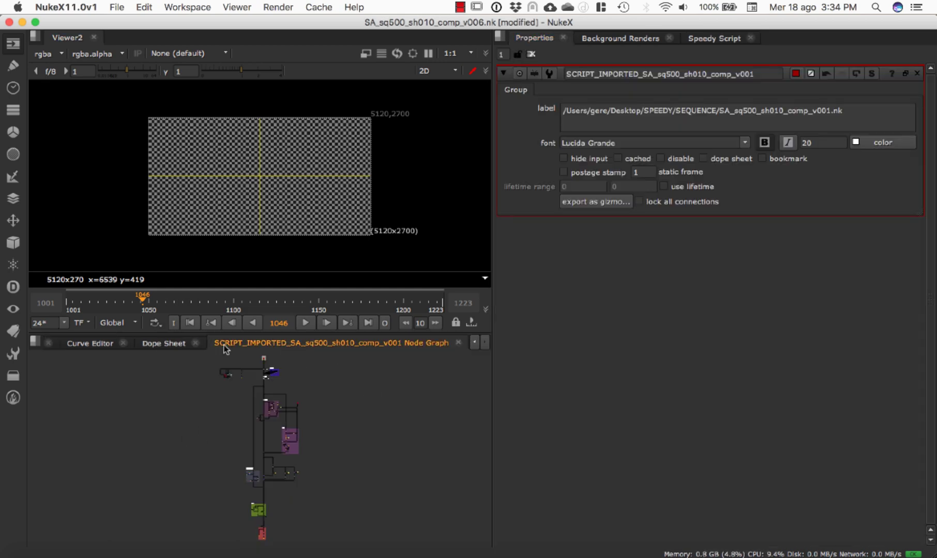
click(458, 342)
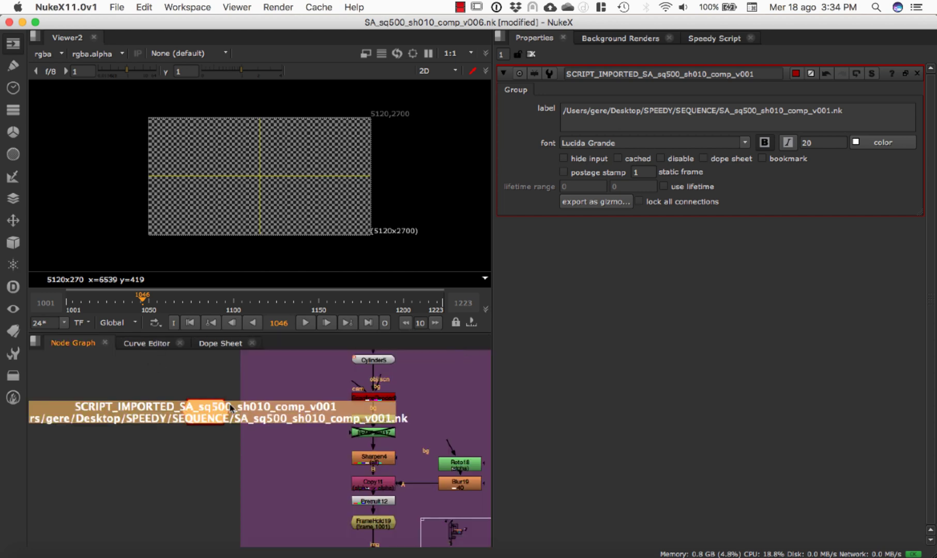
key(ctrl+alt+g)
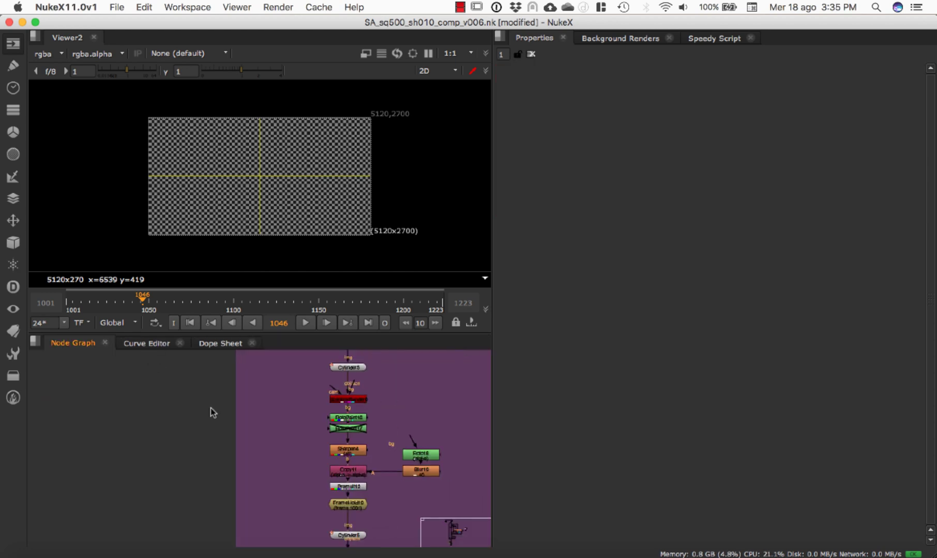
- Insert the comp nodes of SA_sq500_sh010_comp_v004.nk directly into the main Node Graph, without using a Group
scroll(211, 408, down, 3)
scroll(164, 405, left, 5)
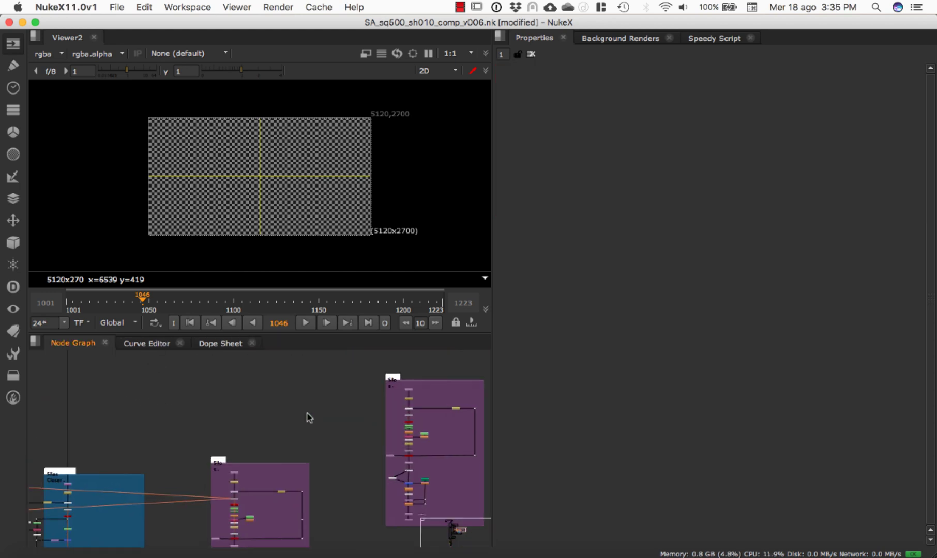
scroll(307, 417, down, 2)
scroll(307, 418, down, 3)
middle_drag(295, 396, 332, 416)
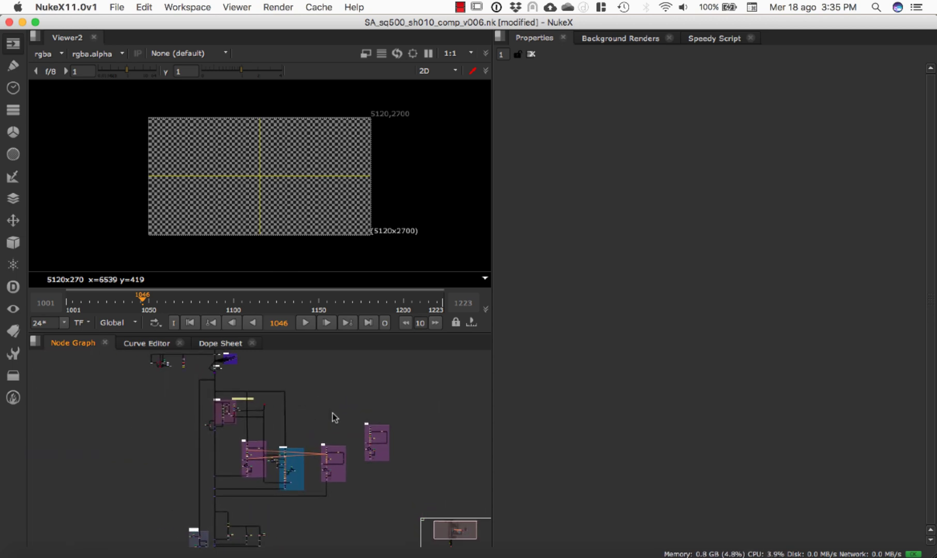
middle_drag(332, 413, 311, 391)
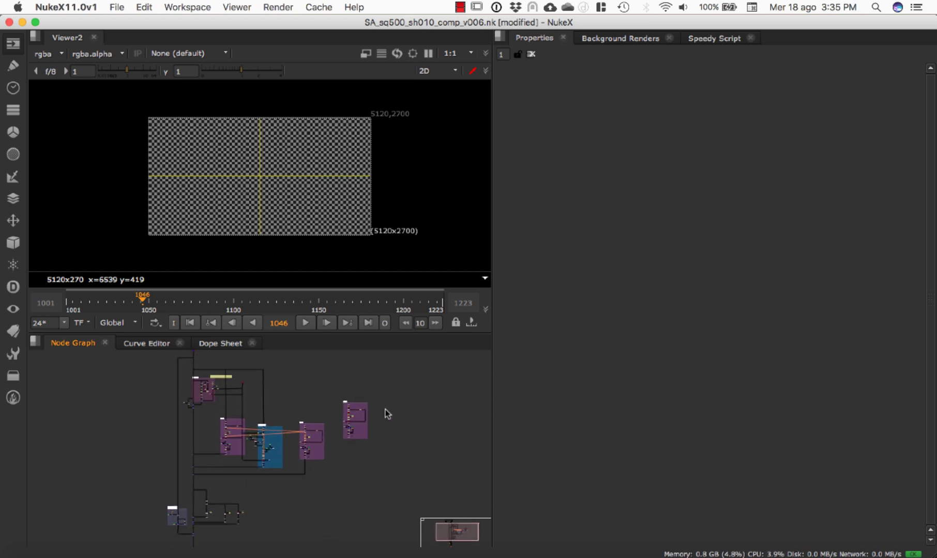
middle_drag(384, 412, 308, 443)
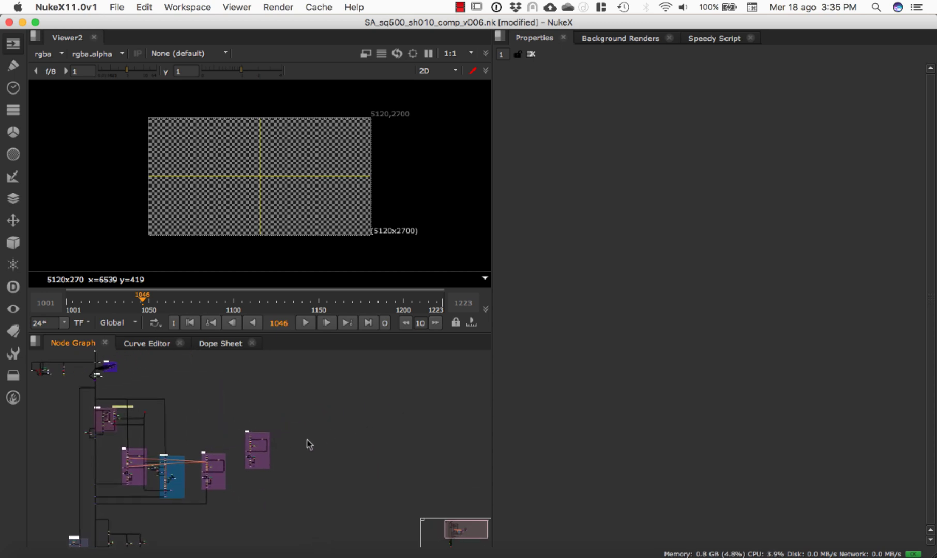
click(115, 6)
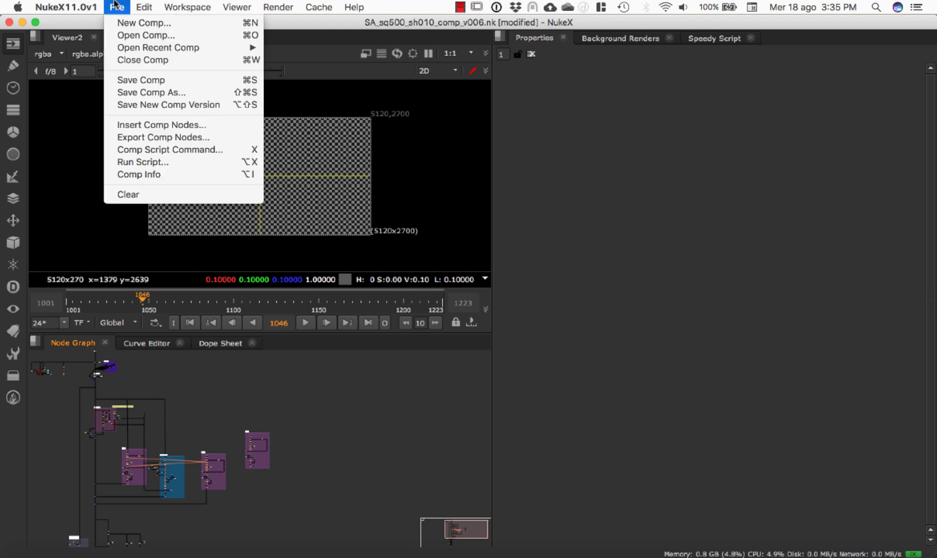
click(157, 126)
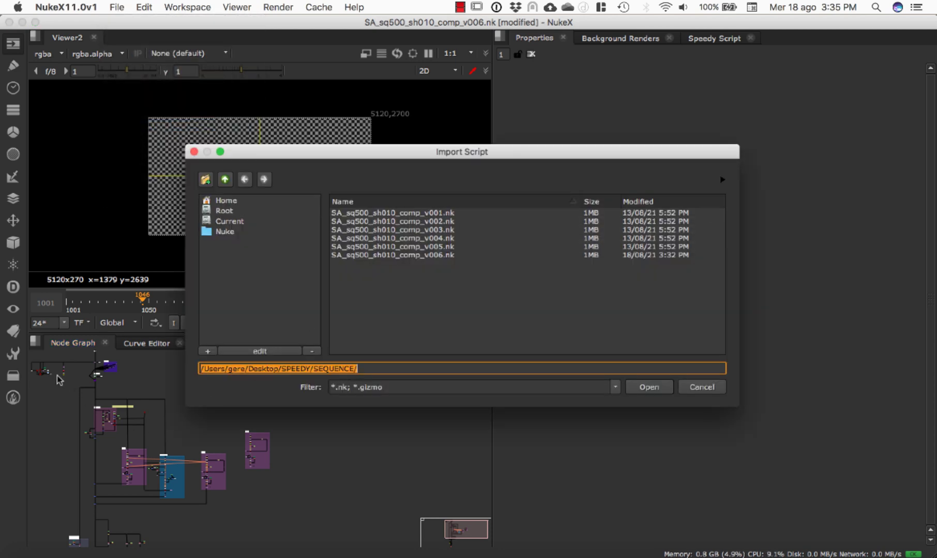
click(437, 238)
click(666, 388)
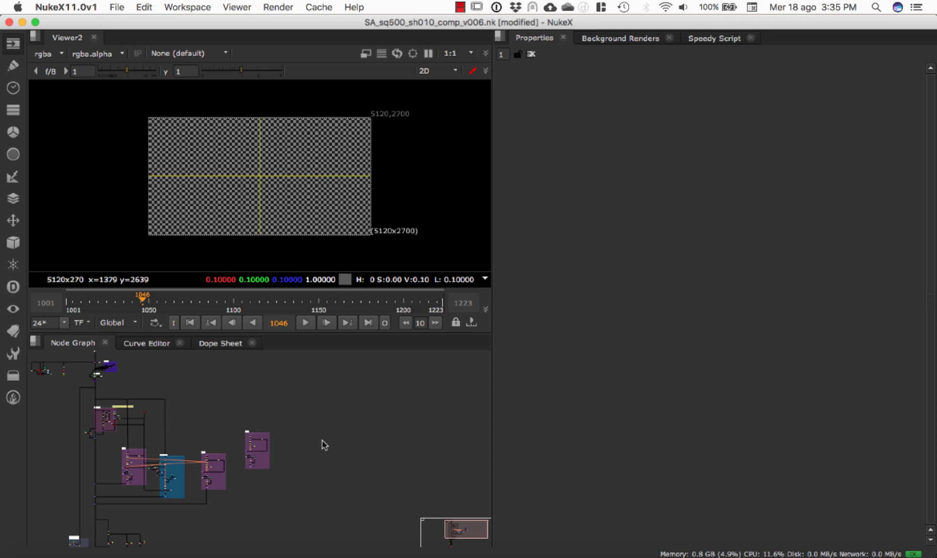
- Examine the node tree inserted from v004 and compare it with the original comp tree beside it
scroll(263, 387, up, 3)
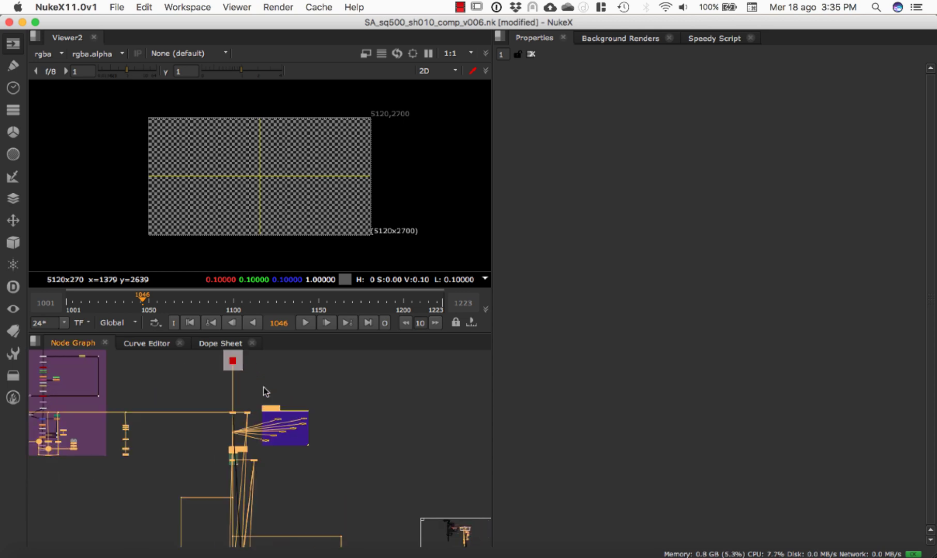
scroll(264, 387, up, 2)
middle_drag(272, 420, 375, 359)
scroll(375, 358, down, 5)
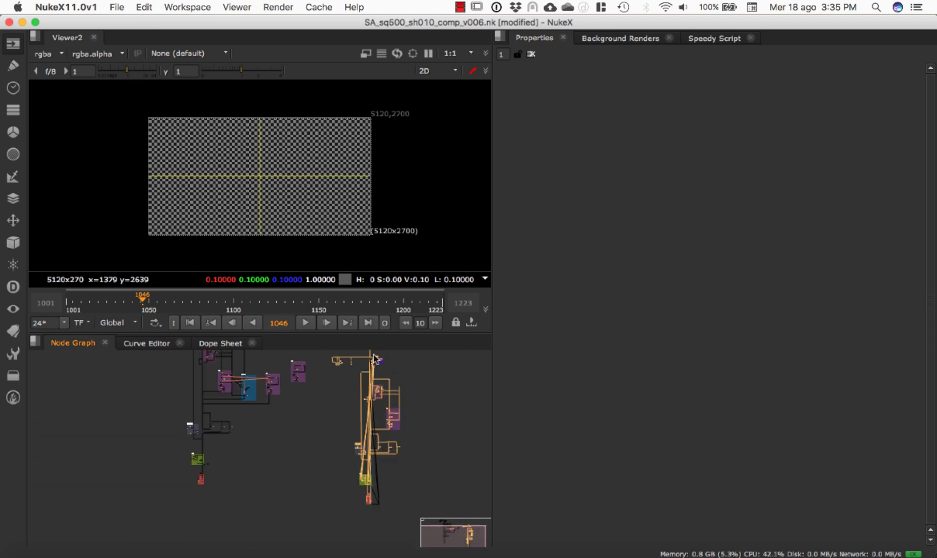
middle_drag(423, 380, 394, 418)
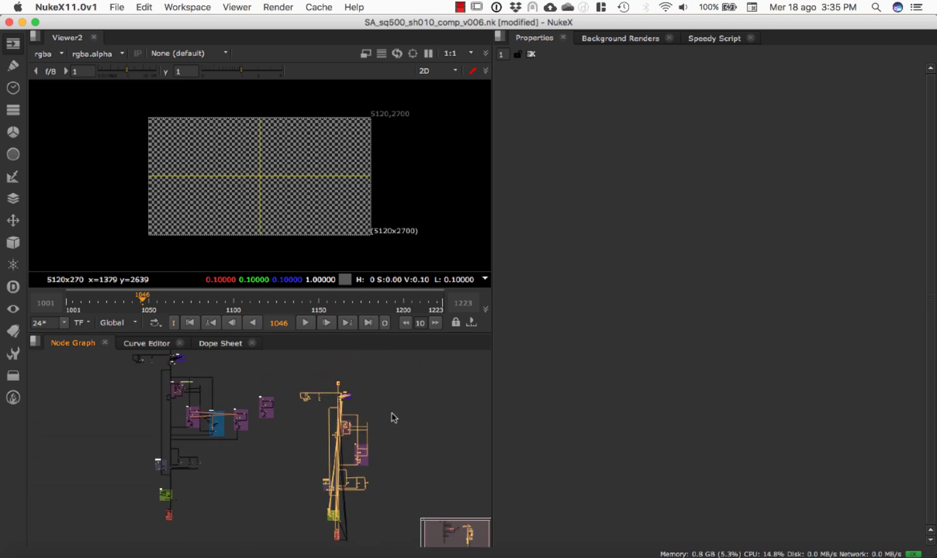
click(394, 418)
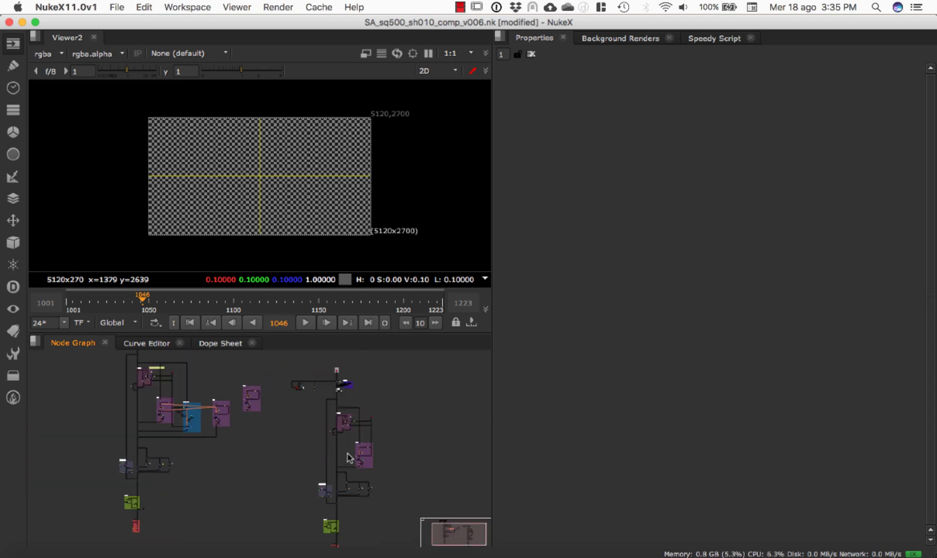
scroll(348, 455, up, 5)
scroll(347, 457, down, 6)
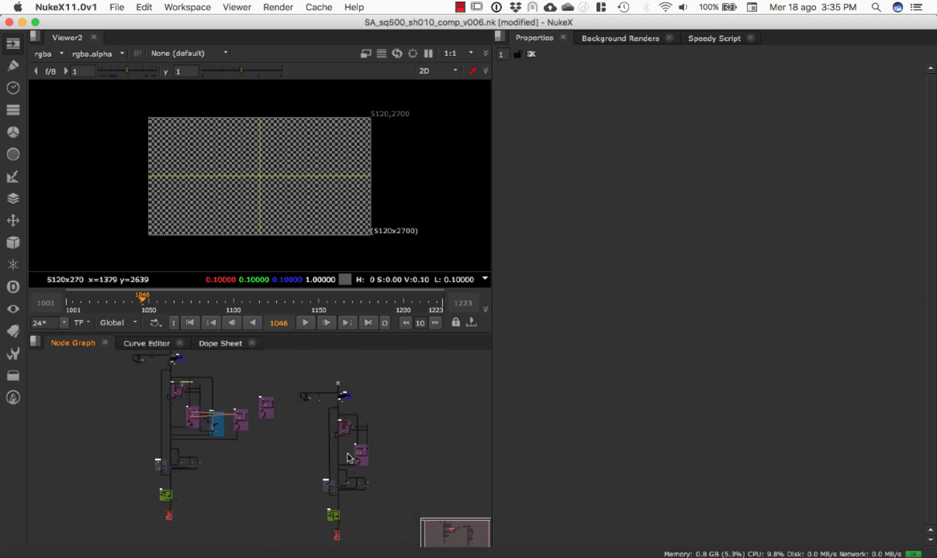
scroll(232, 419, up, 5)
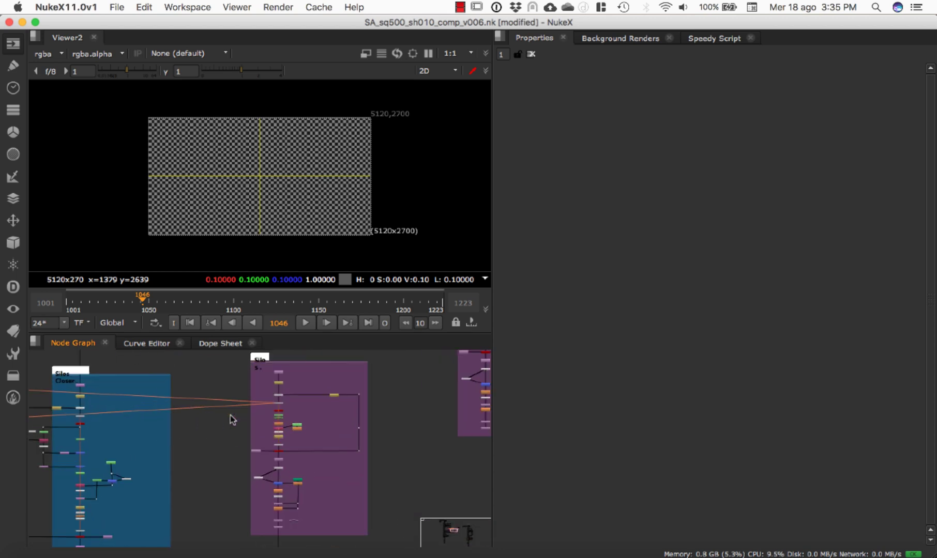
scroll(403, 405, down, 5)
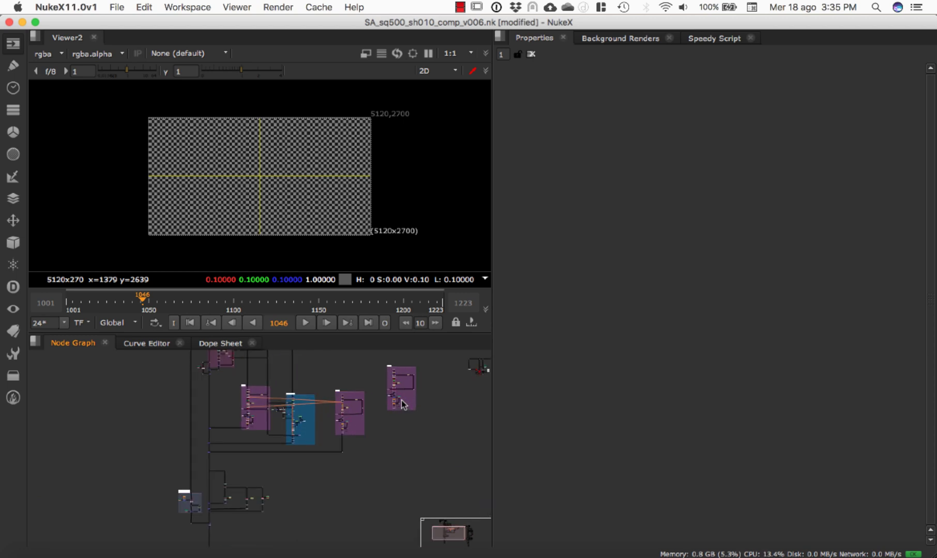
middle_drag(462, 440, 170, 446)
scroll(168, 445, down, 3)
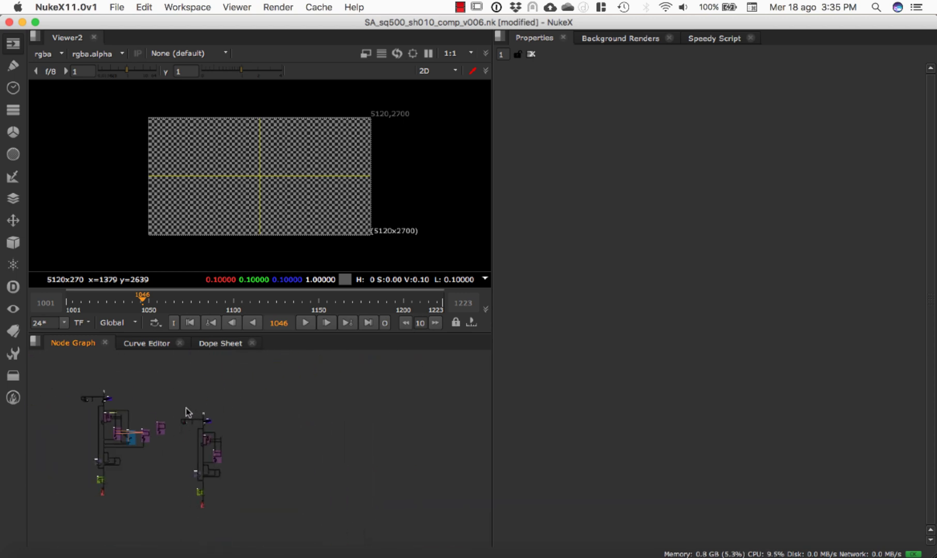
- Delete the whole node tree inserted from v004, keeping the original comp and the separately pasted Silos backdrop
drag(175, 405, 278, 524)
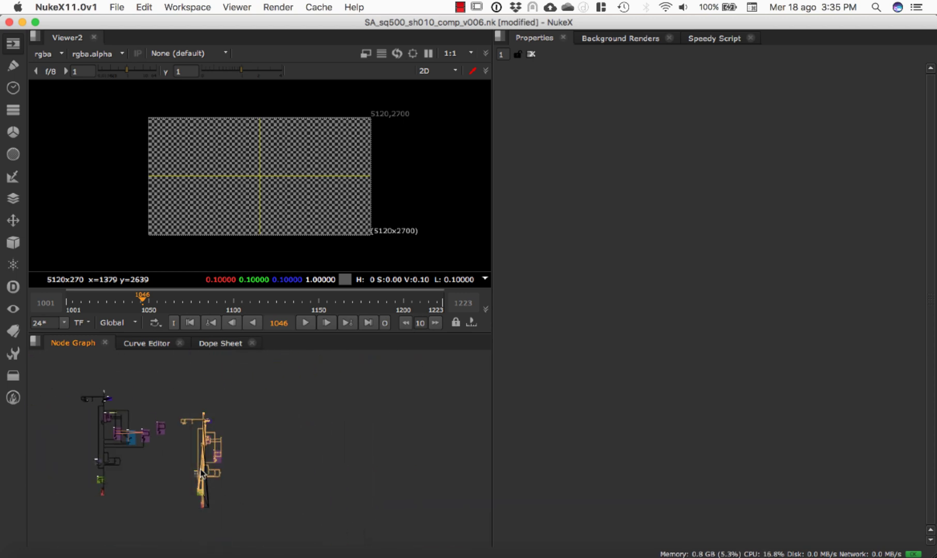
scroll(194, 463, up, 3)
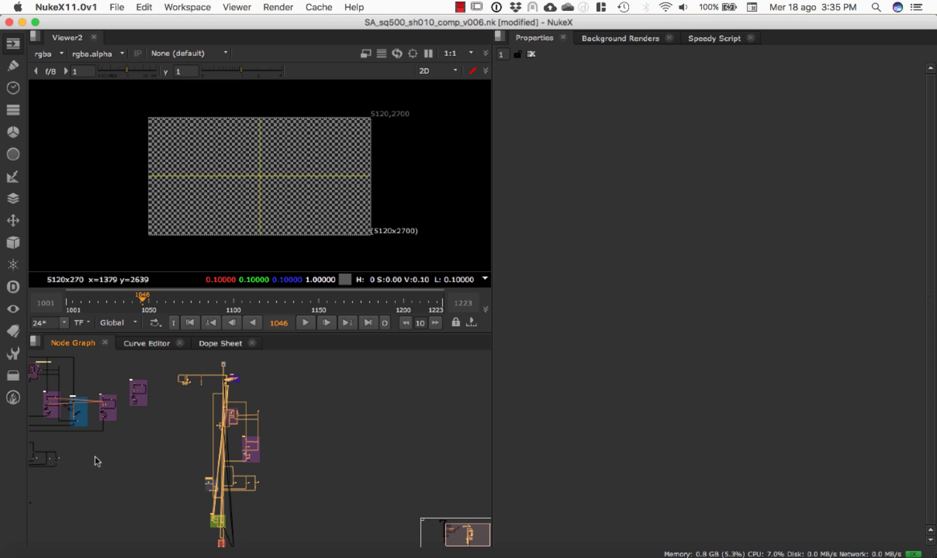
middle_drag(96, 460, 199, 477)
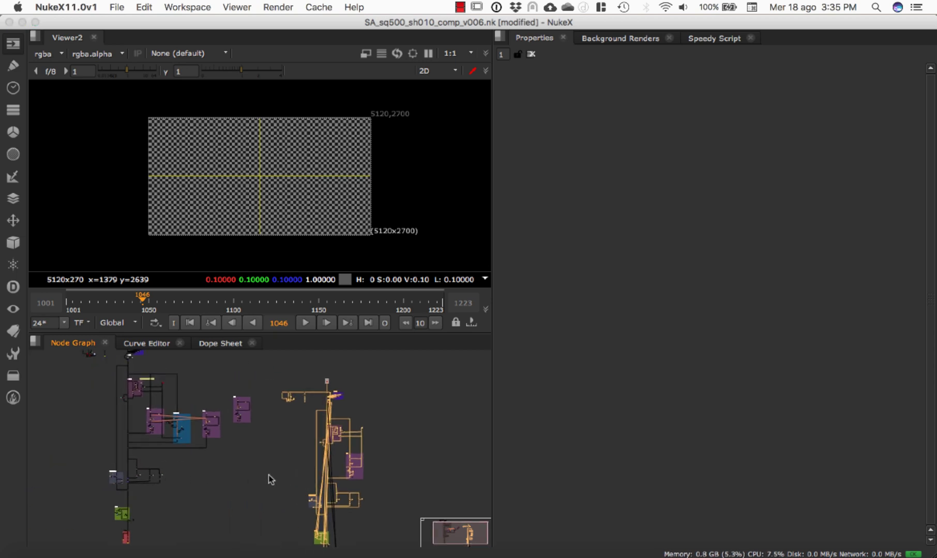
key(Delete)
click(454, 308)
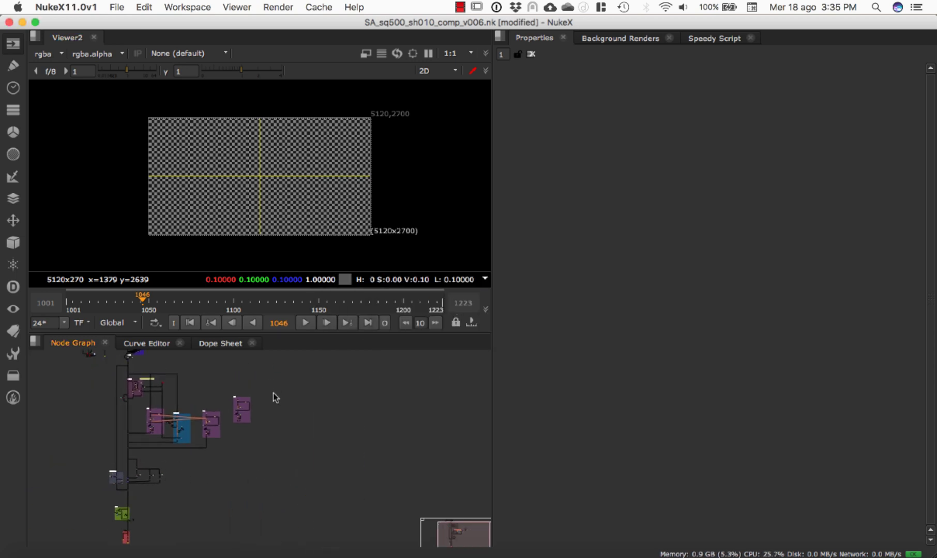
- Start SpeedyScript's gizmo export for the ColorDifferenceKey node, using the Group .gizmo output format
click(716, 39)
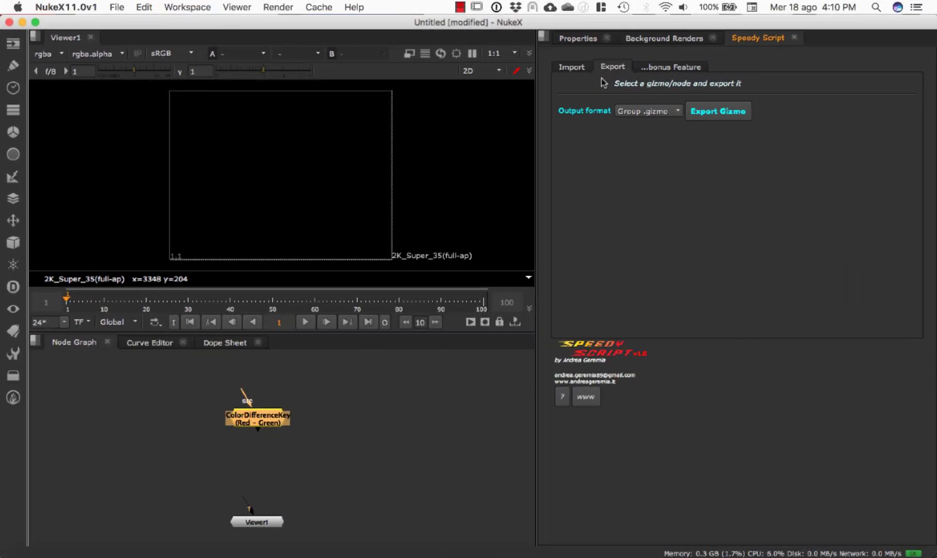
click(257, 416)
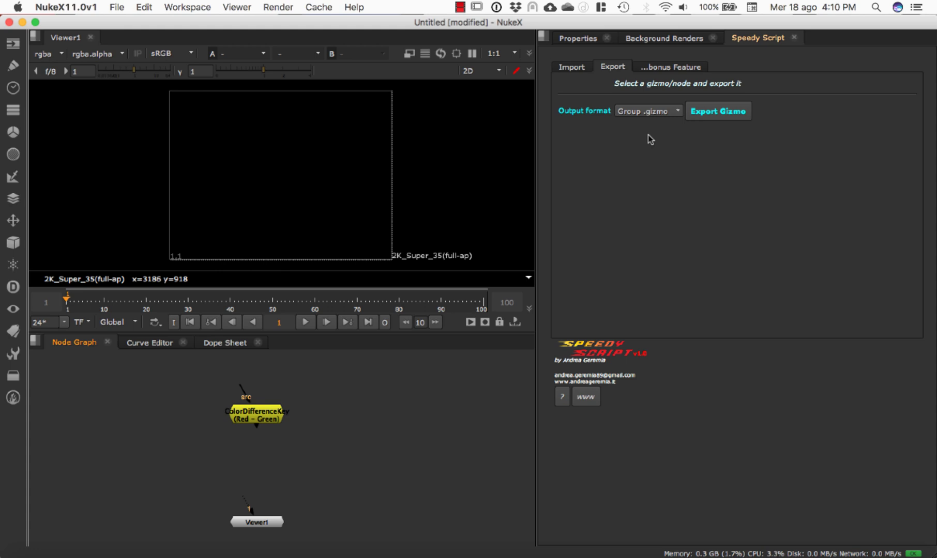
click(251, 419)
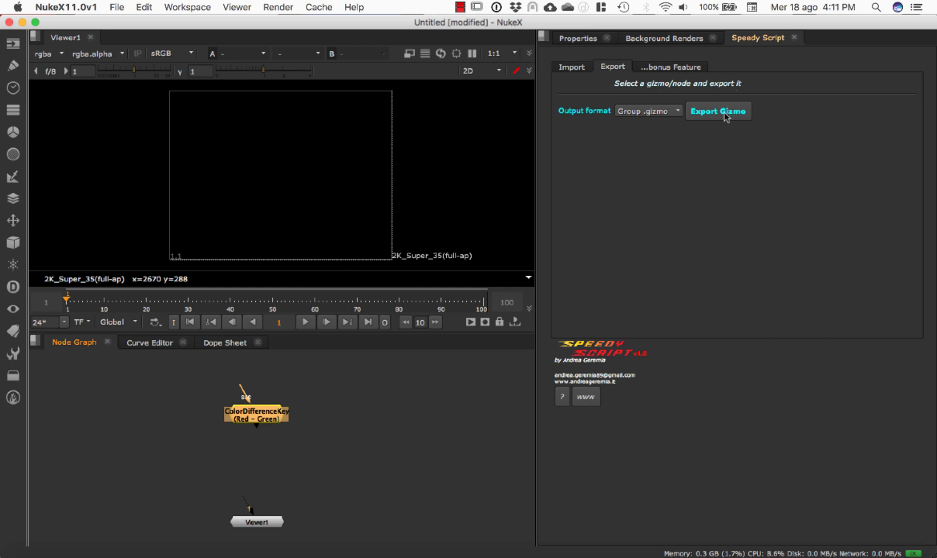
click(627, 113)
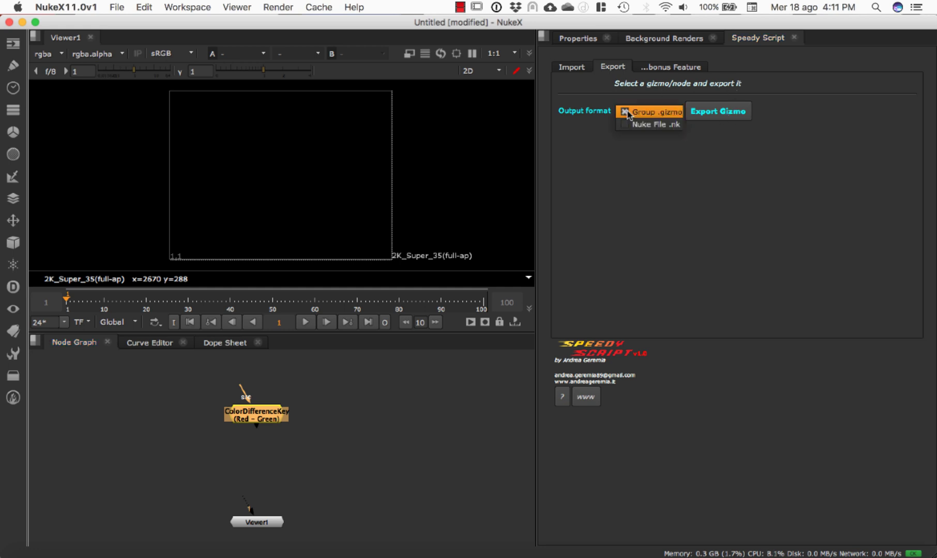
click(660, 114)
click(718, 111)
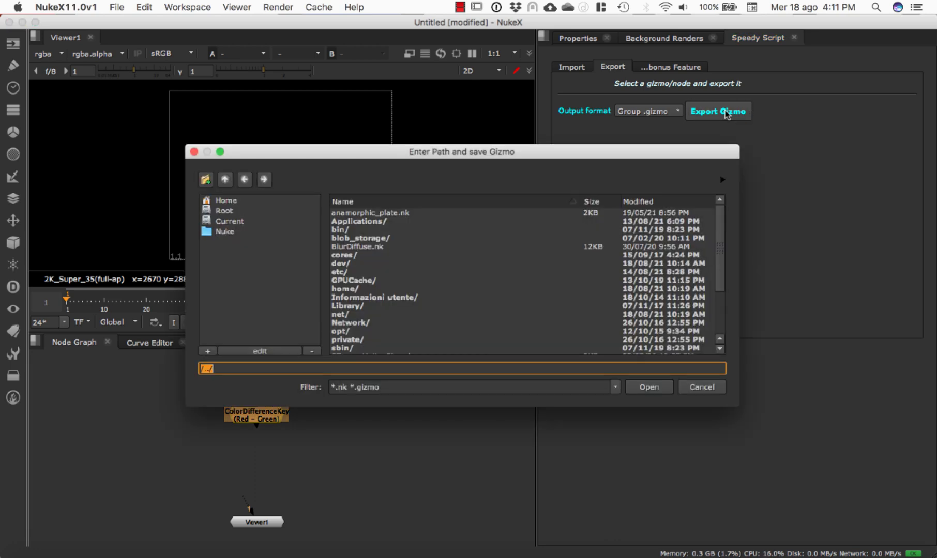
- Save the exported gizmo to the Desktop as MyGizmo, declining to rename the node to match the file
click(244, 202)
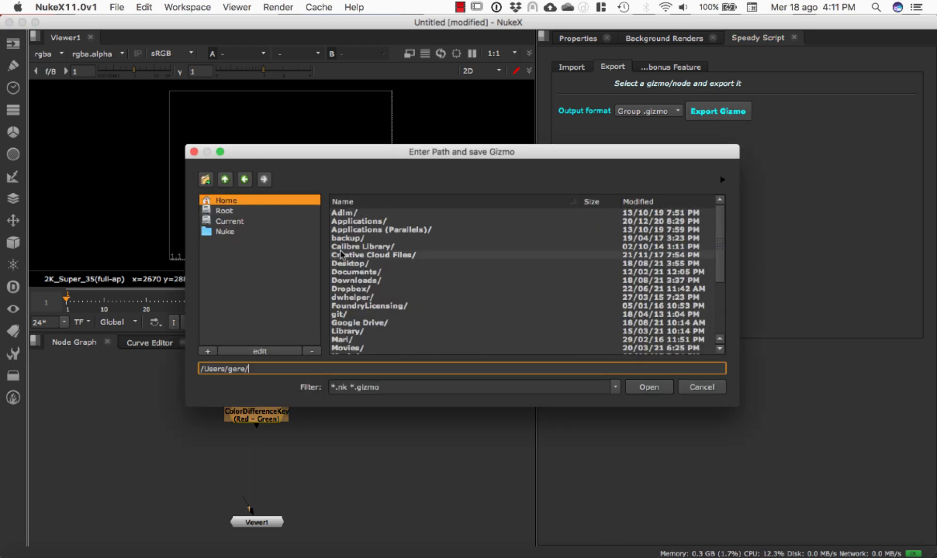
double_click(356, 264)
click(290, 369)
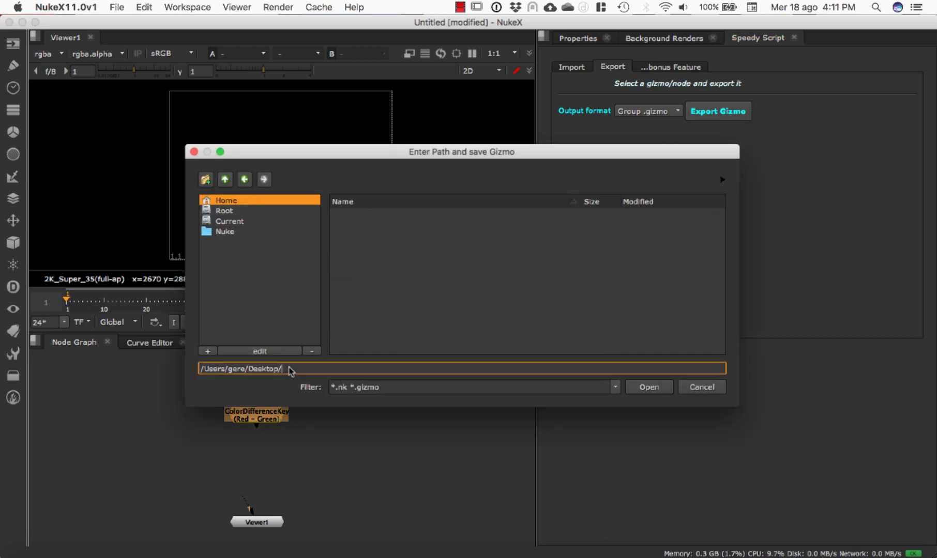
drag(461, 154, 433, 114)
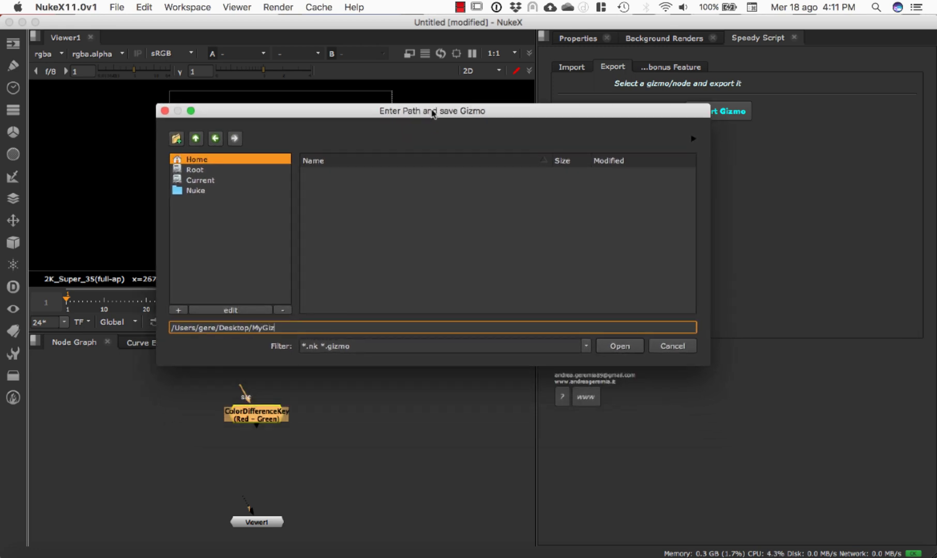
click(620, 346)
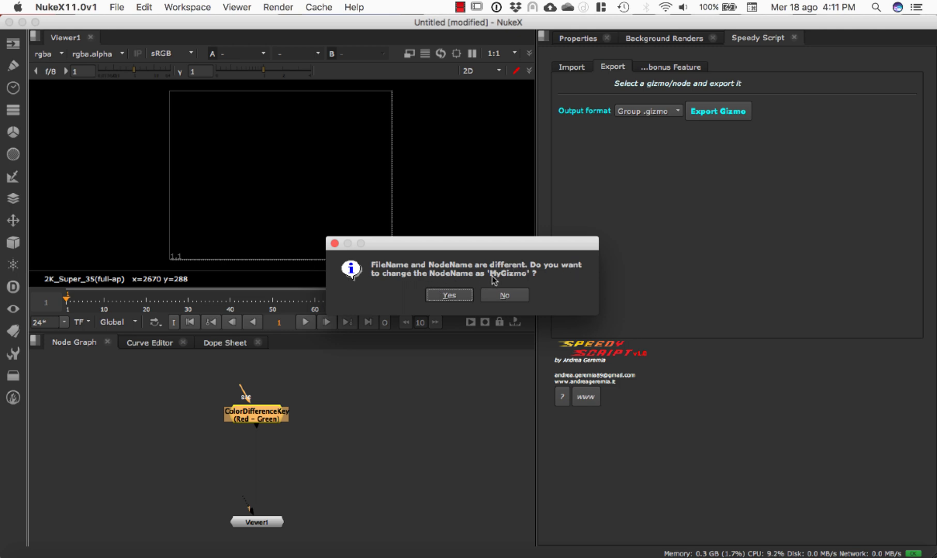
click(508, 295)
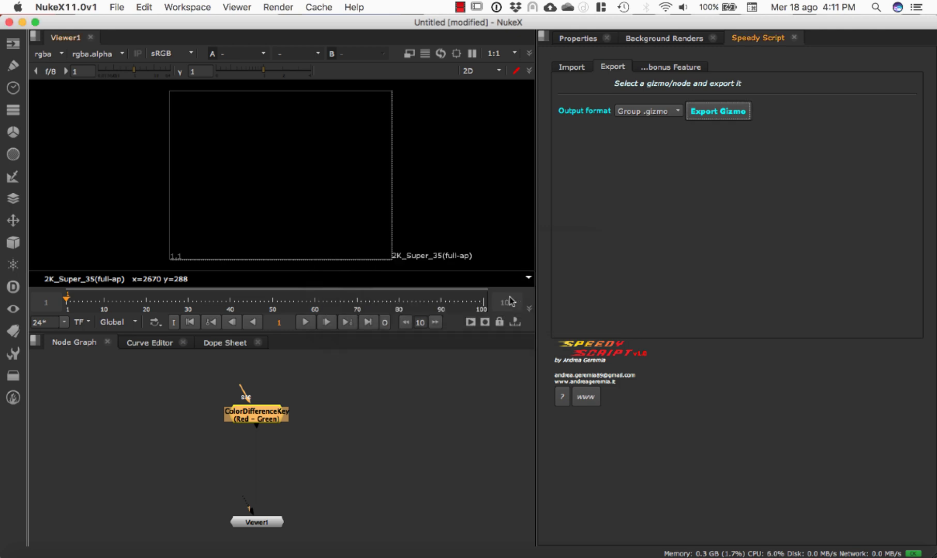
- Open MyGizmo.gizmo from the desktop in TextEdit and close the ColorDifferenceKey.gizmo text window behind it
click(387, 414)
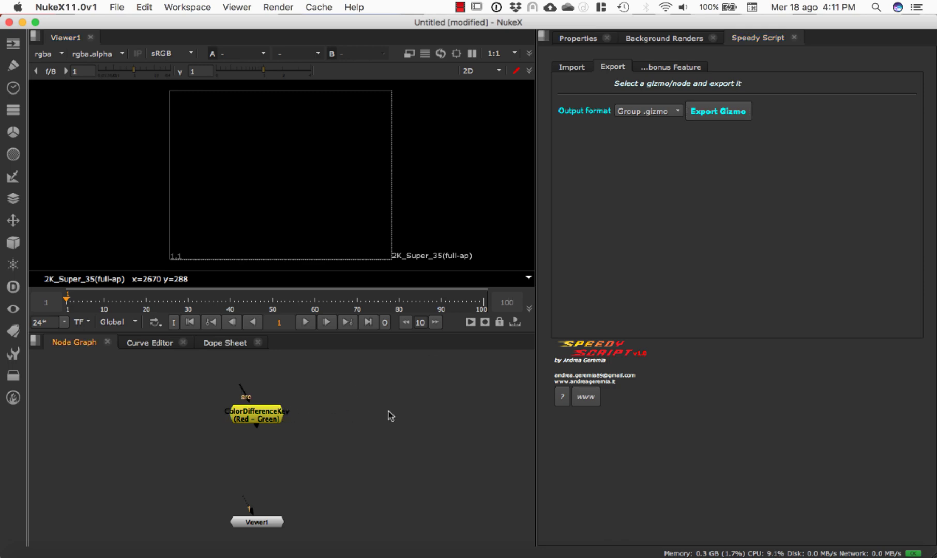
key(F11)
click(412, 256)
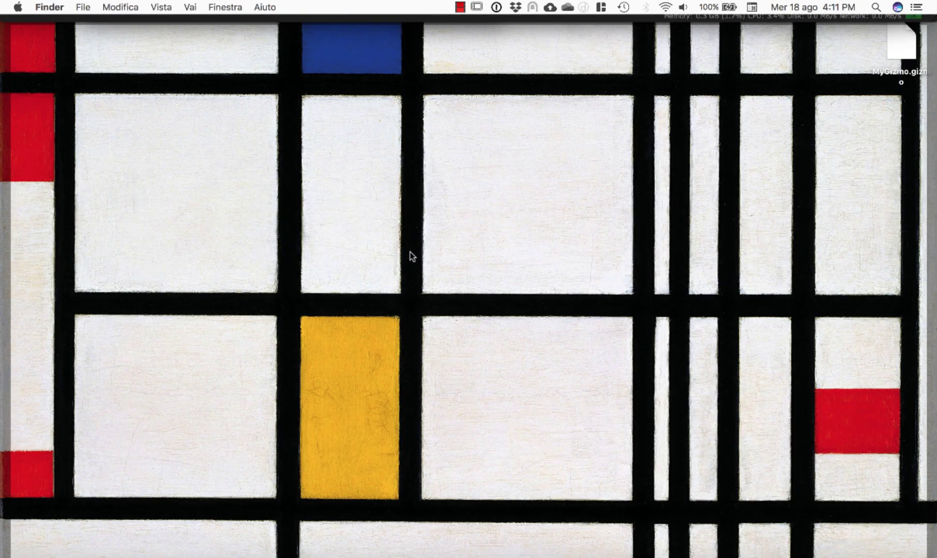
drag(910, 48, 460, 238)
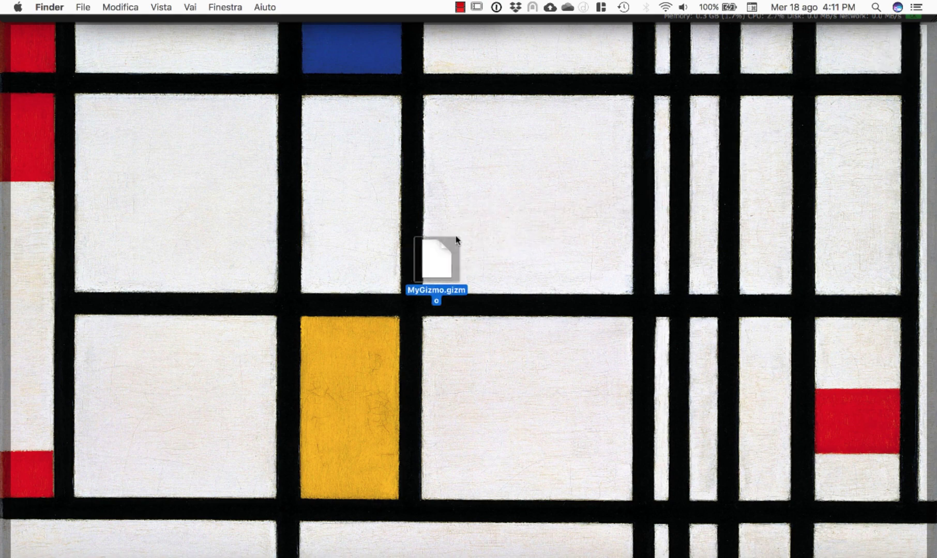
double_click(434, 261)
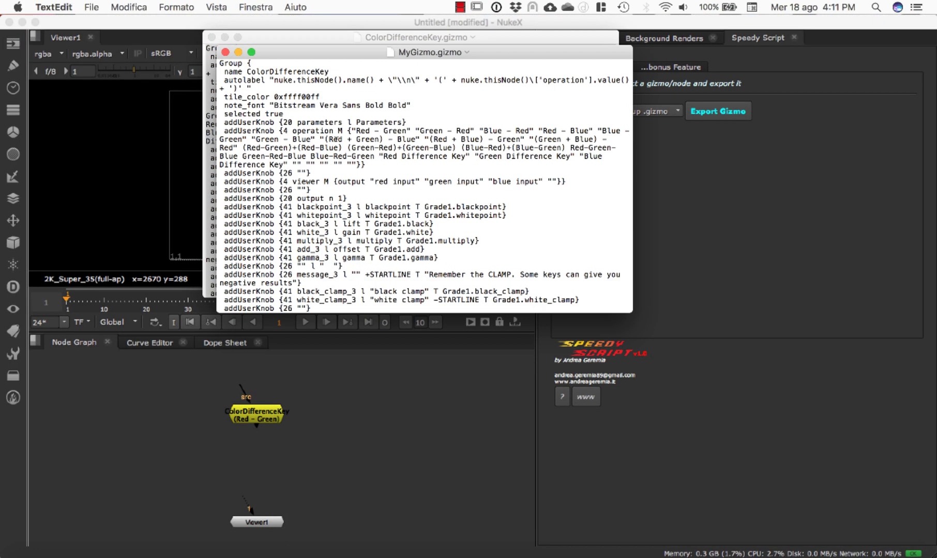
click(211, 38)
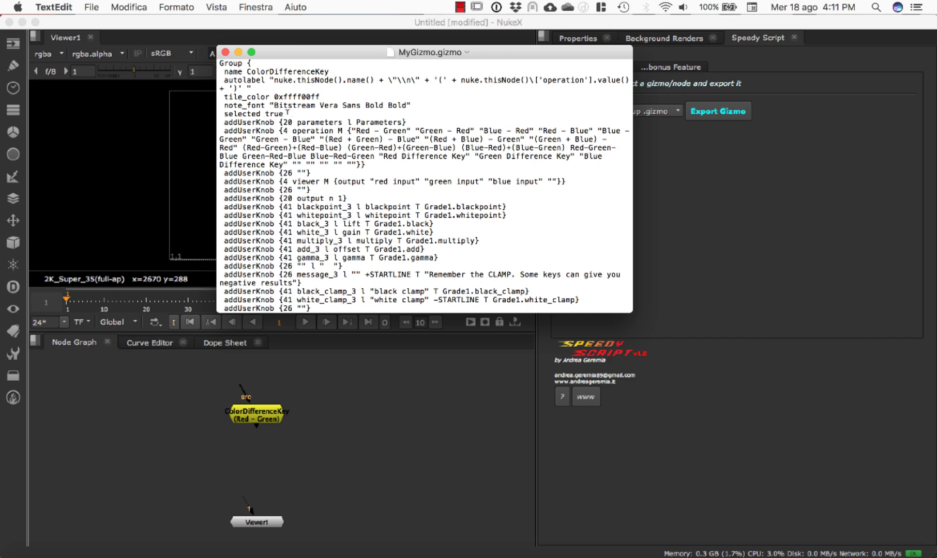
- Switch to Nuke and use the ColorDifferenceKey node's own gizmo export to save it on the Desktop as GizmoExported
double_click(246, 408)
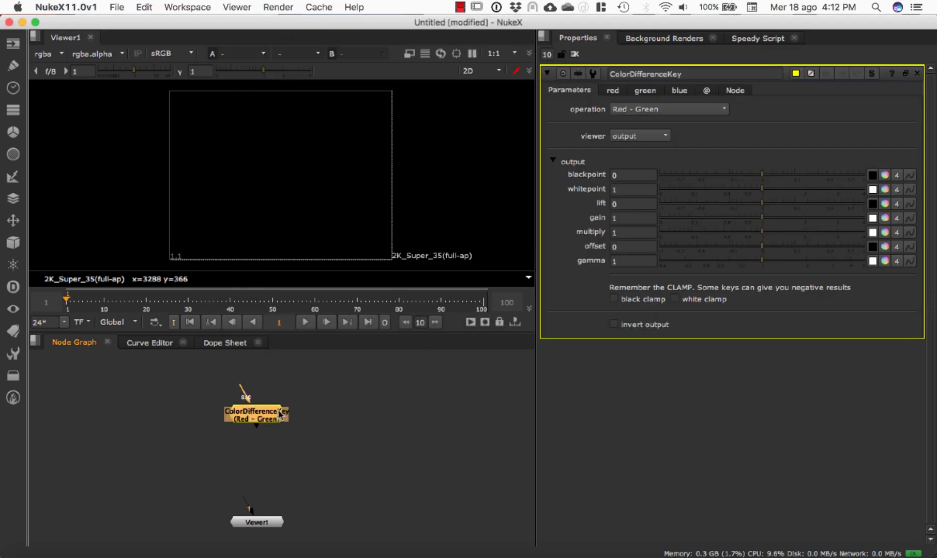
click(735, 91)
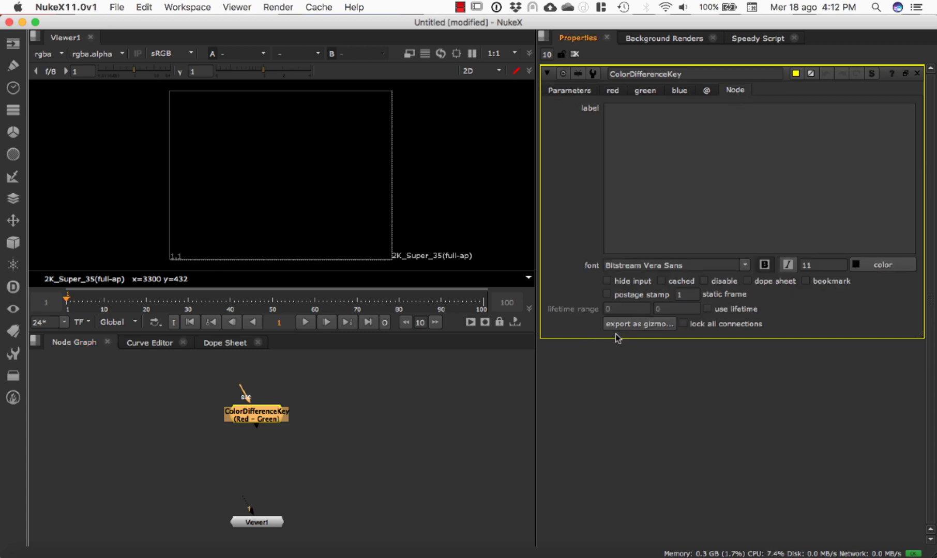
click(663, 326)
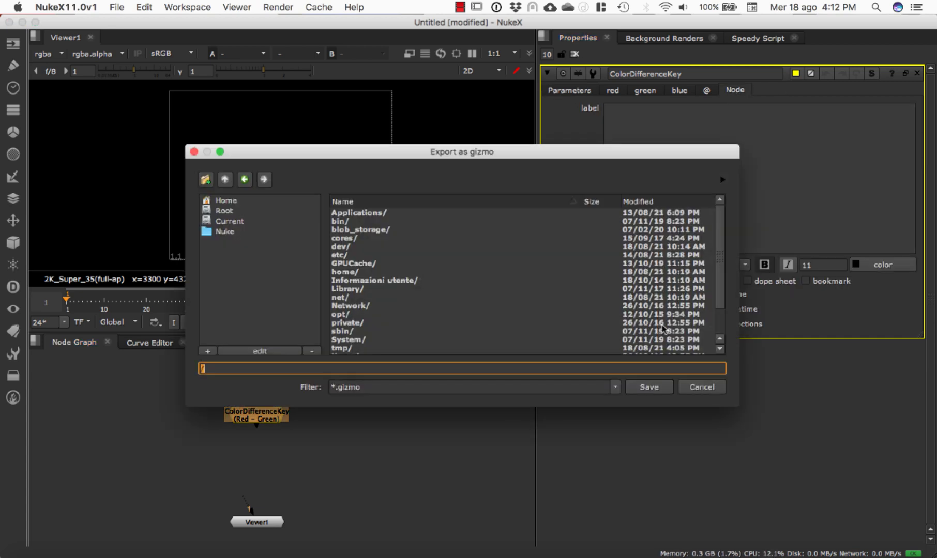
click(228, 200)
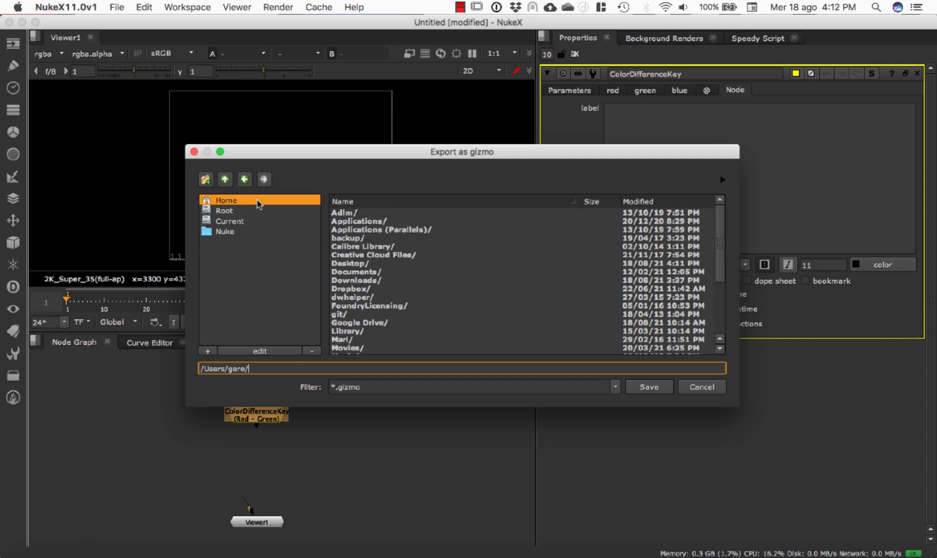
double_click(369, 263)
click(290, 370)
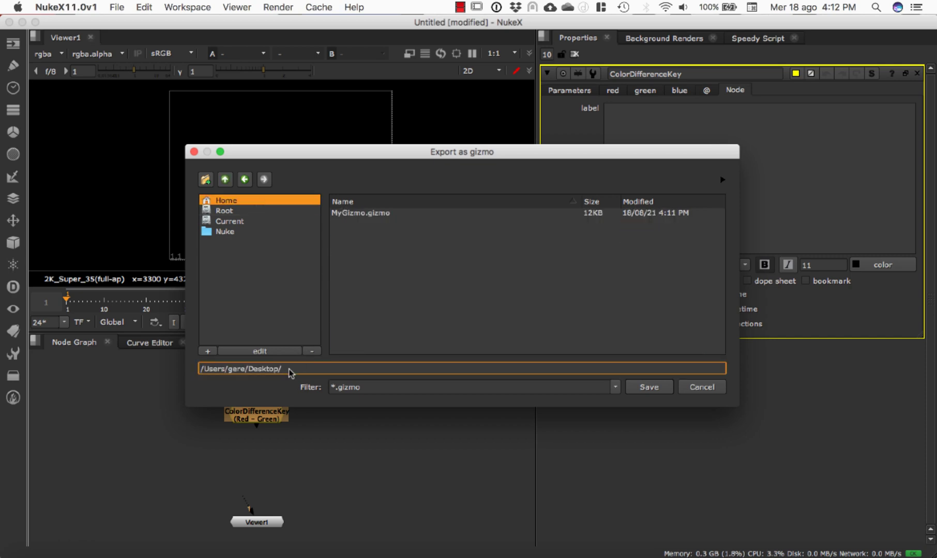
text(GizmoExported)
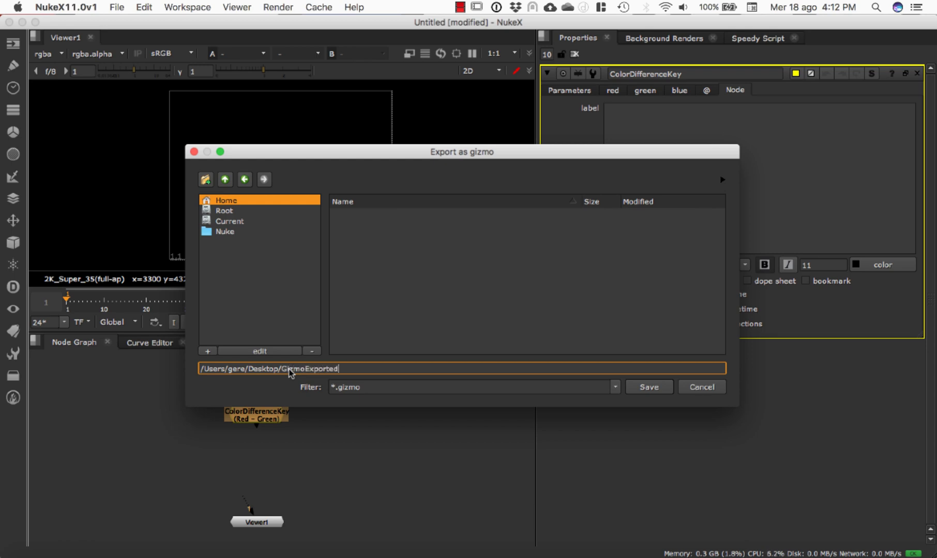
key(Return)
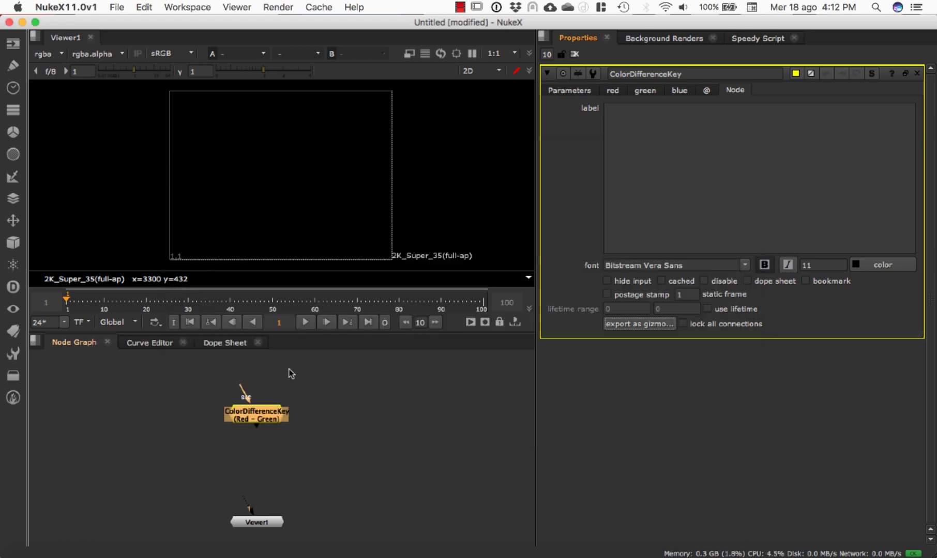
- Open GizmoExported.gizmo from the desktop in TextEdit and arrange its window side by side with MyGizmo.gizmo
key(F11)
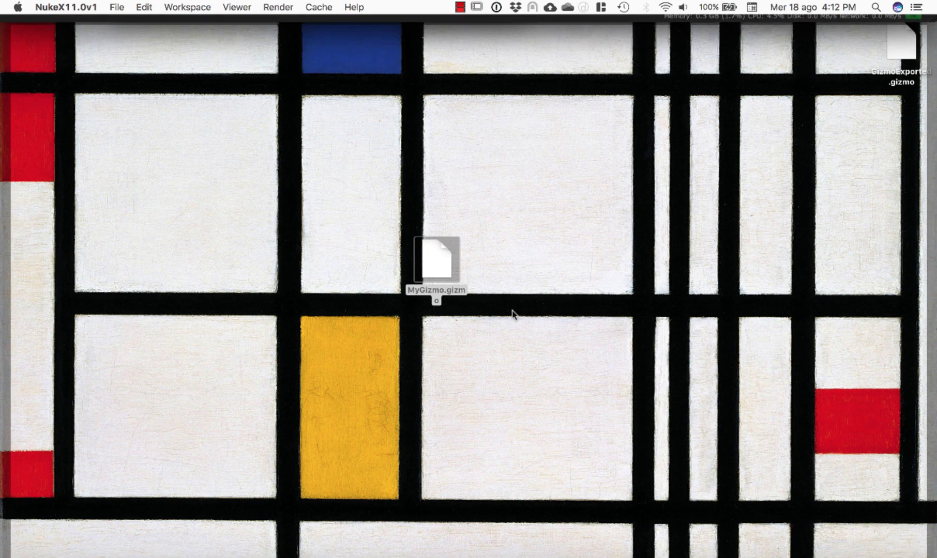
drag(908, 58, 503, 269)
double_click(503, 268)
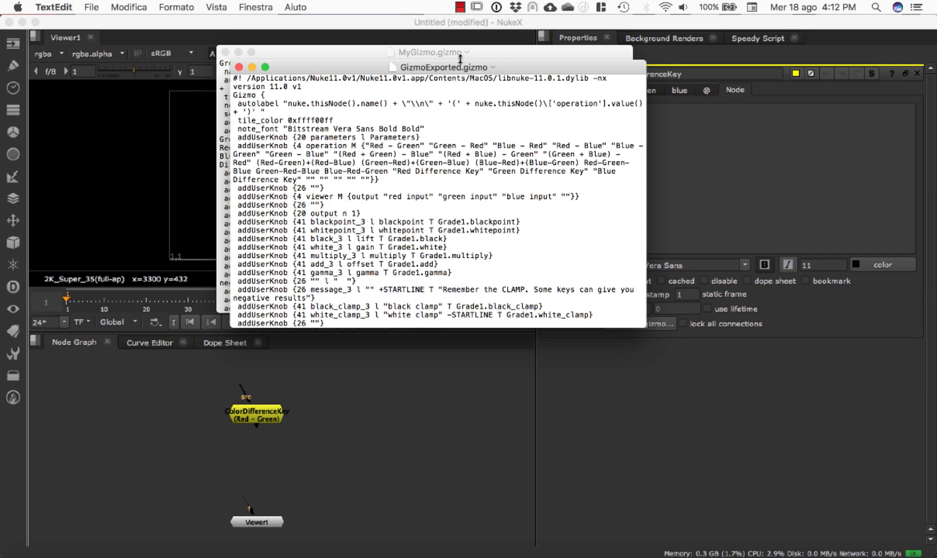
drag(444, 67, 702, 71)
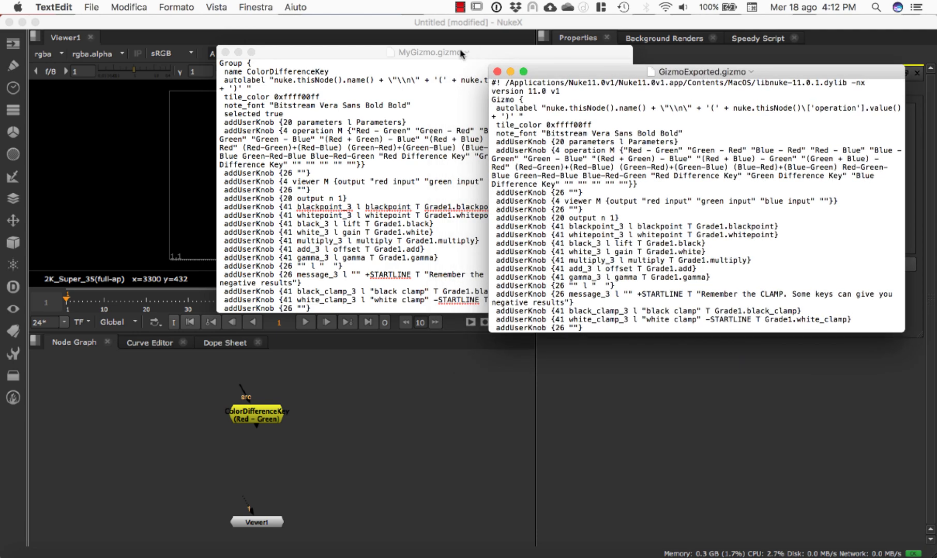
drag(413, 55, 247, 71)
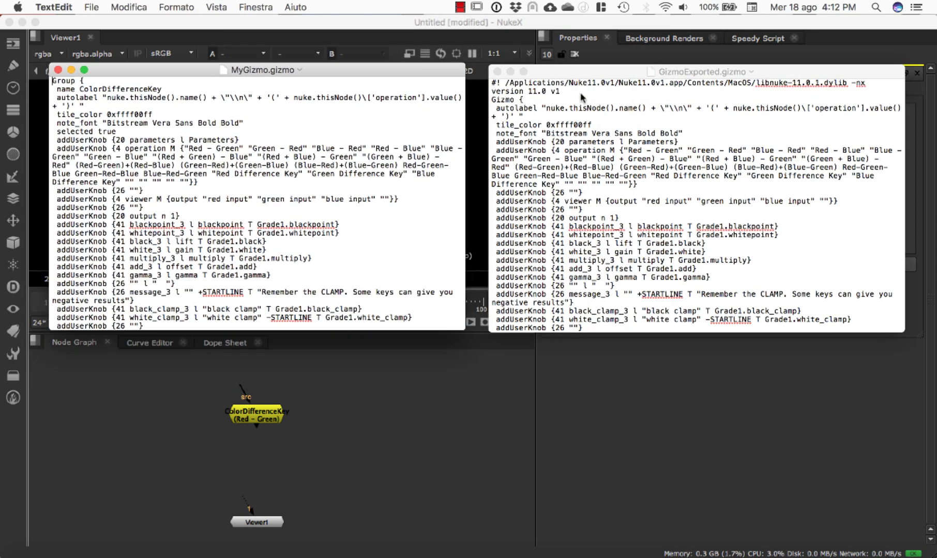
- Compare the opening lines of both gizmo files, checking the version header, the Gizmo or Group declaration and the name line
click(554, 85)
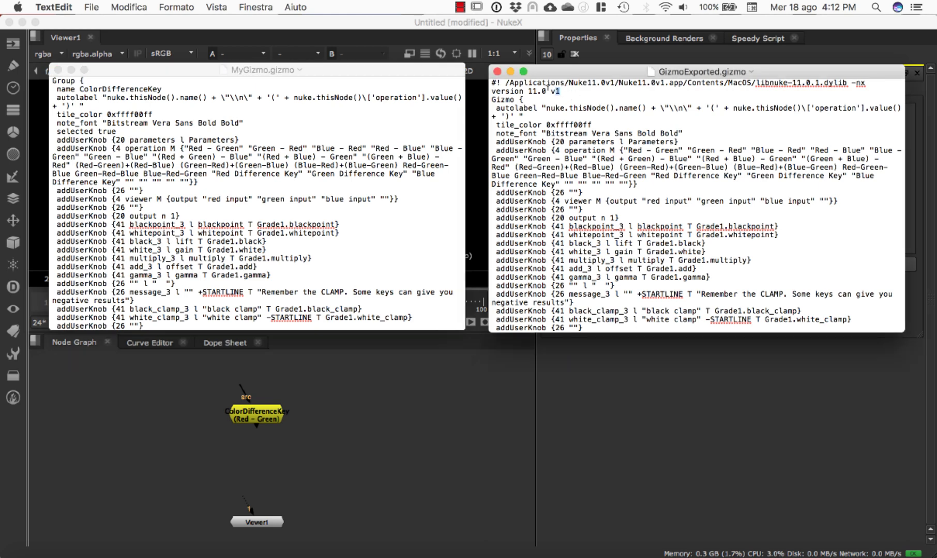
drag(559, 91, 489, 97)
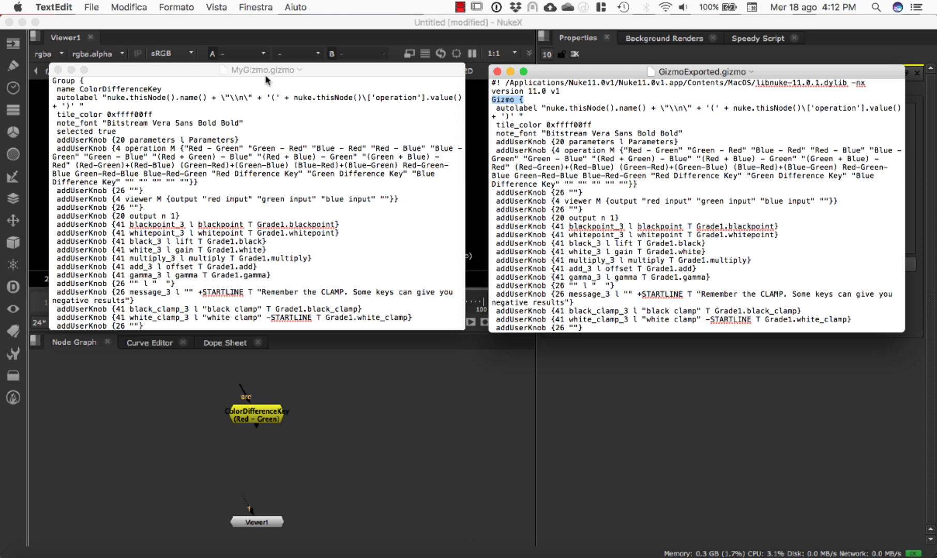
drag(58, 89, 161, 89)
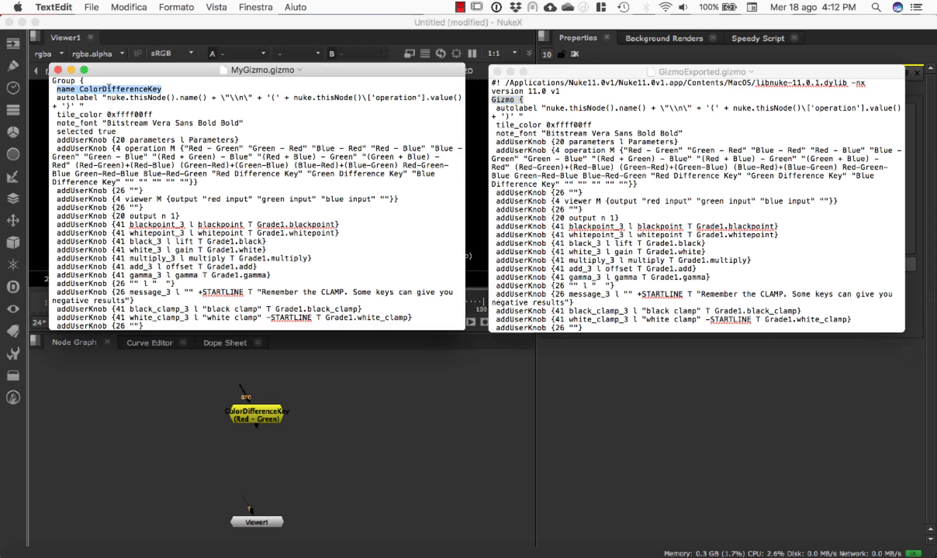
click(556, 106)
click(600, 125)
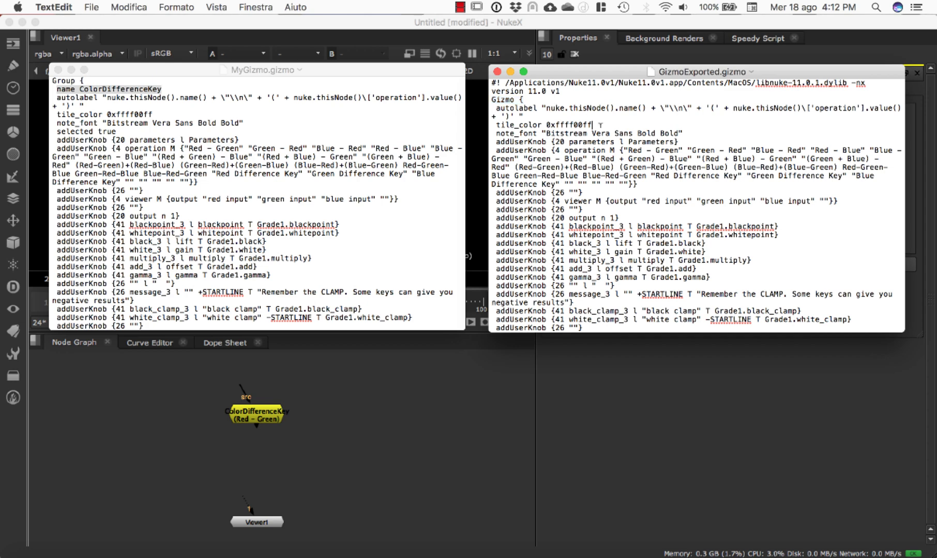
- Copy the entire GizmoExported.gizmo text, paste it as a node into Nuke's Node Graph, and delete that node
key(super+a)
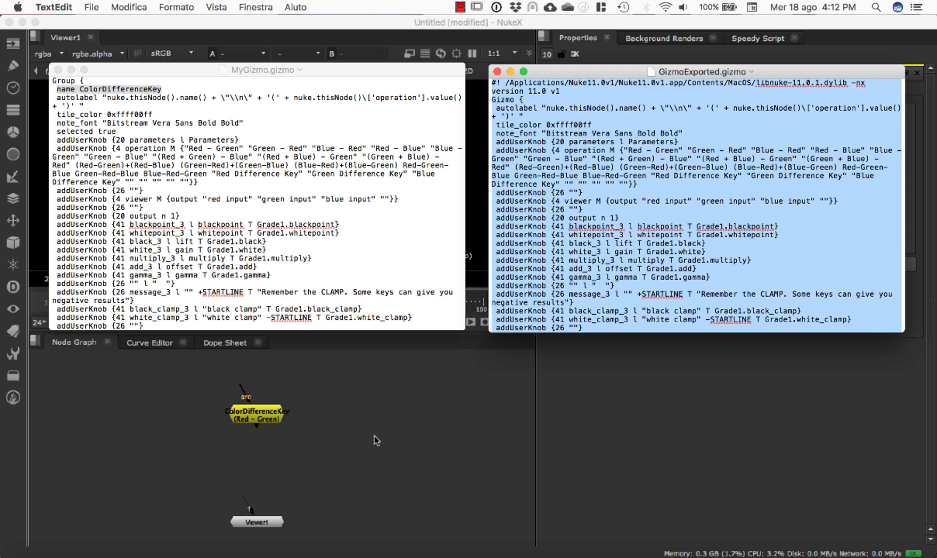
click(444, 424)
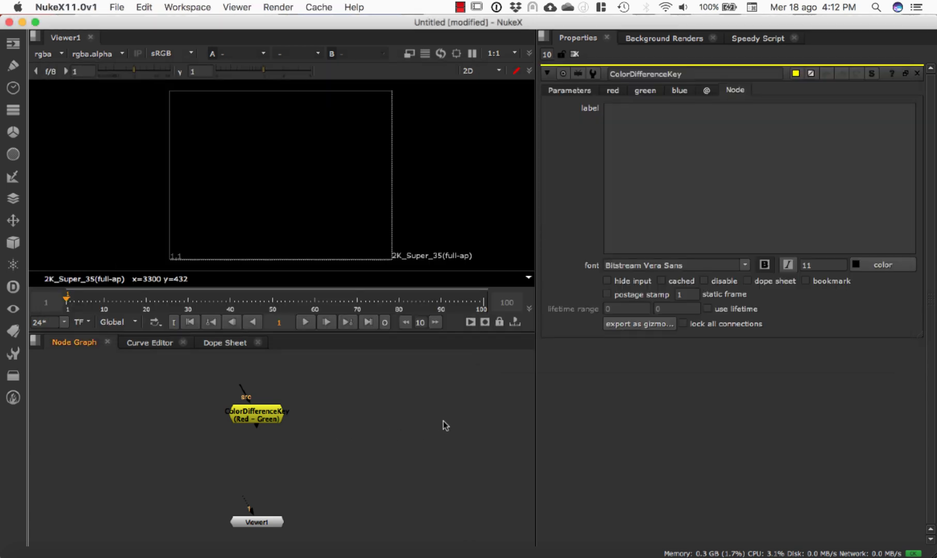
double_click(443, 422)
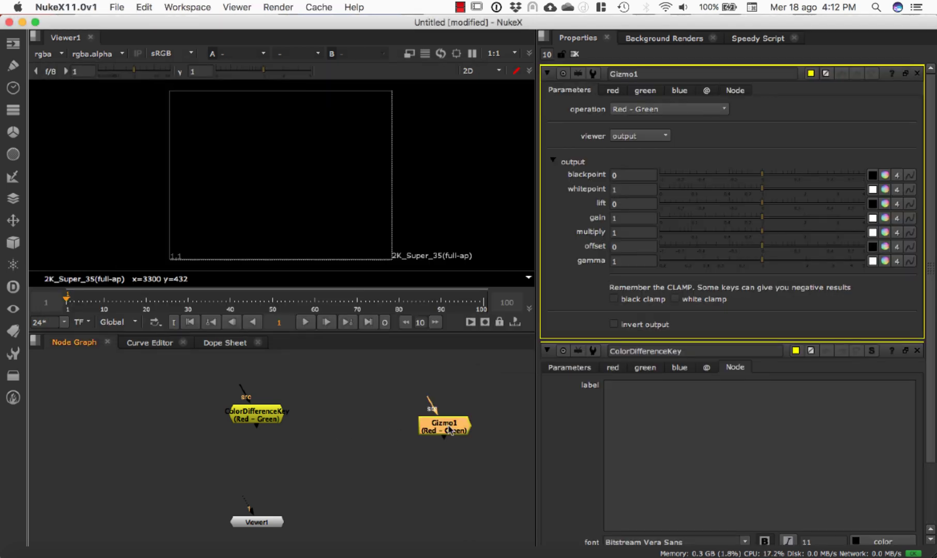
key(BackSpace)
- In GizmoExported.gizmo in TextEdit, change the Gizmo declaration to Group and delete the library path and version header lines
key(super+Tab)
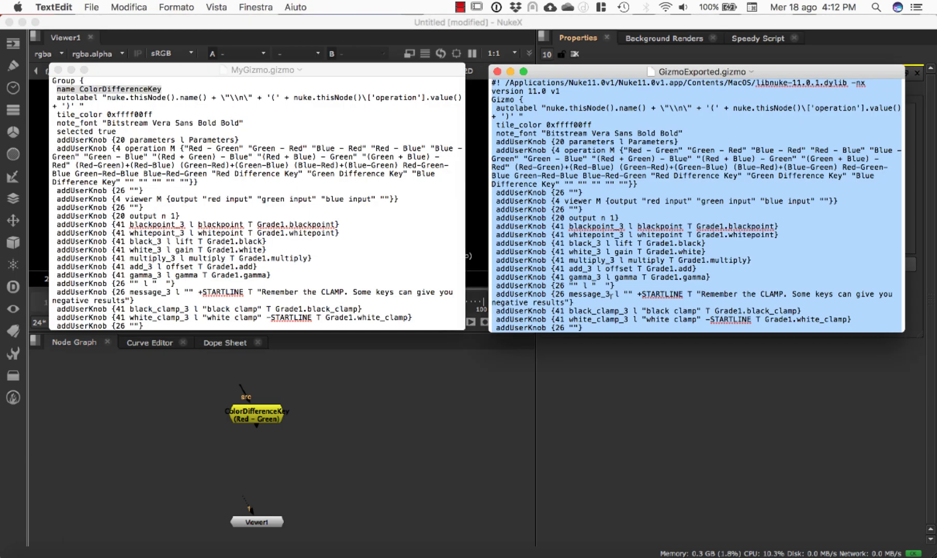
click(537, 97)
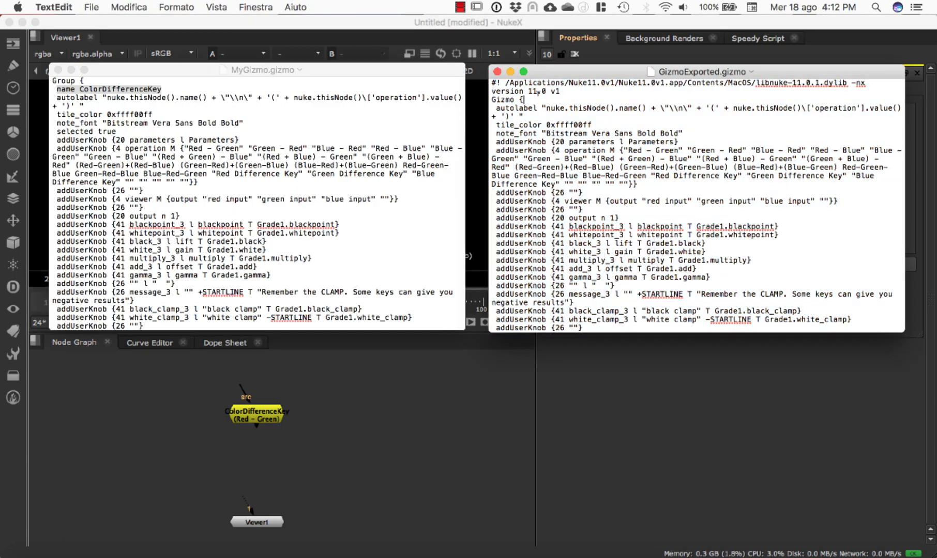
double_click(503, 99)
text(Group)
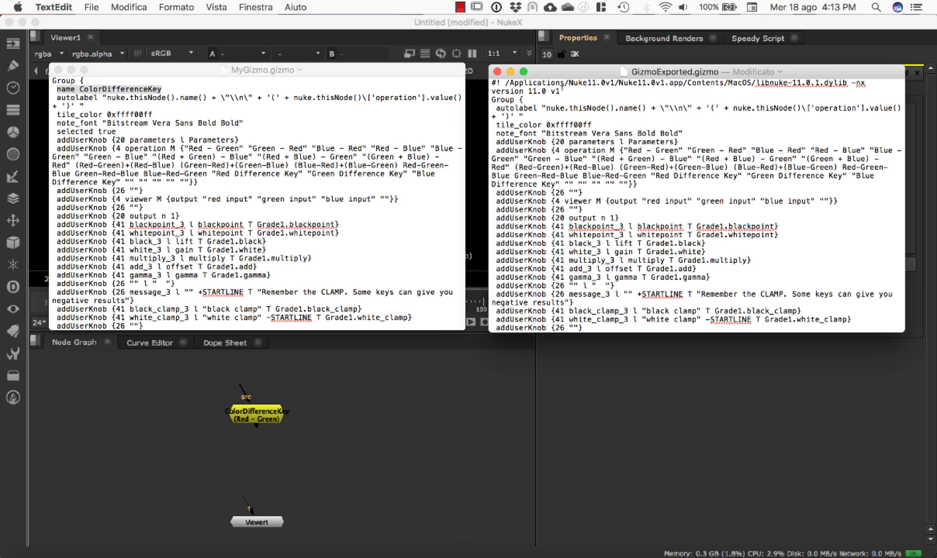
drag(562, 91, 456, 80)
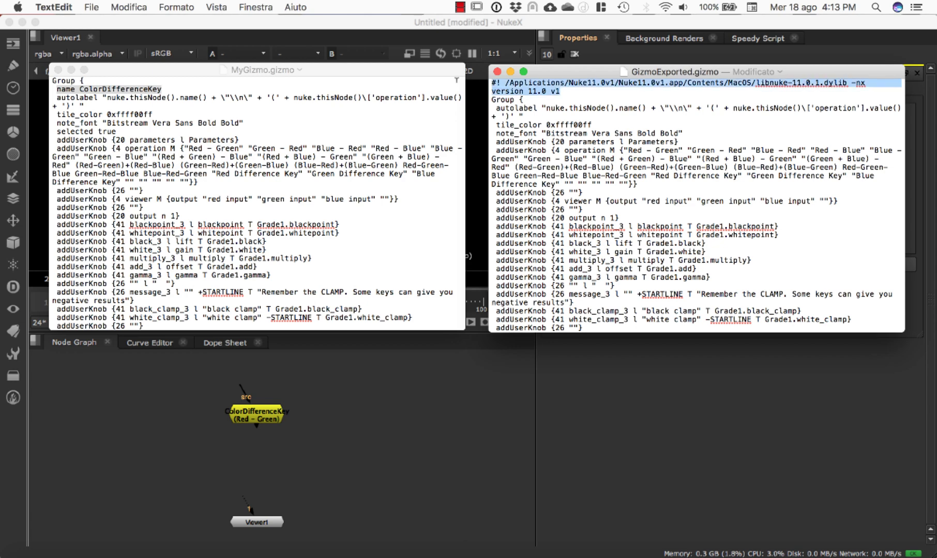
key(BackSpace)
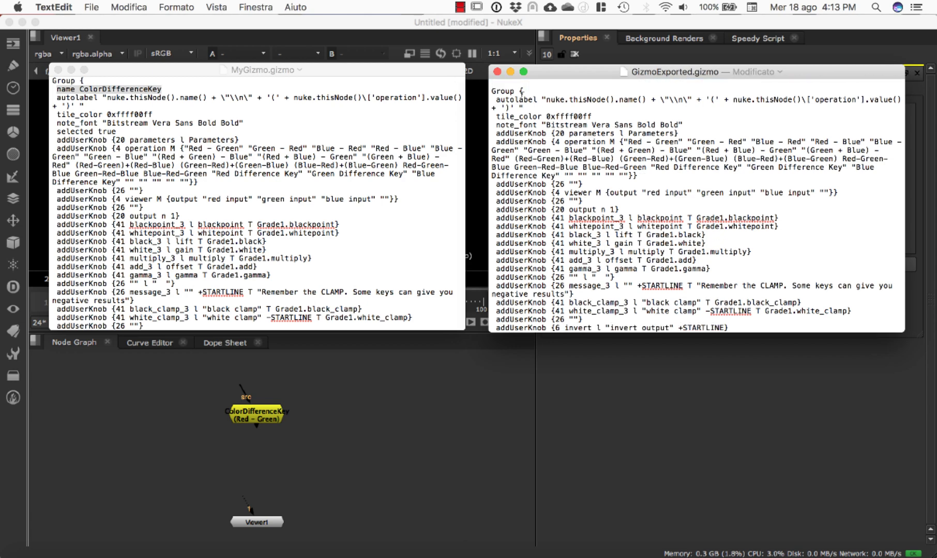
- Copy the ColorDifferenceKey node from Nuke's Node Graph and paste its script over the text of GizmoExported.gizmo in TextEdit
scroll(695, 207, down, 1)
double_click(260, 417)
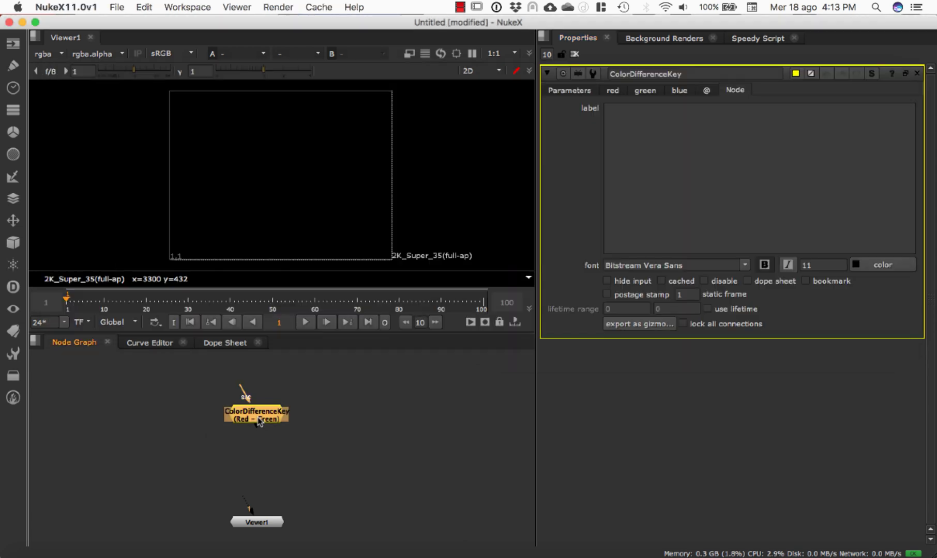
key(super+Tab)
key(super+v)
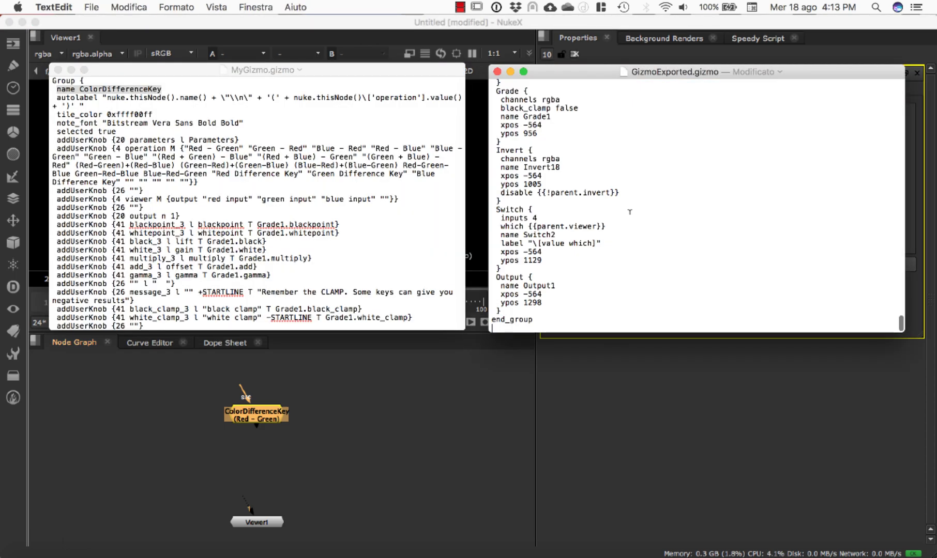
scroll(537, 174, up, 20)
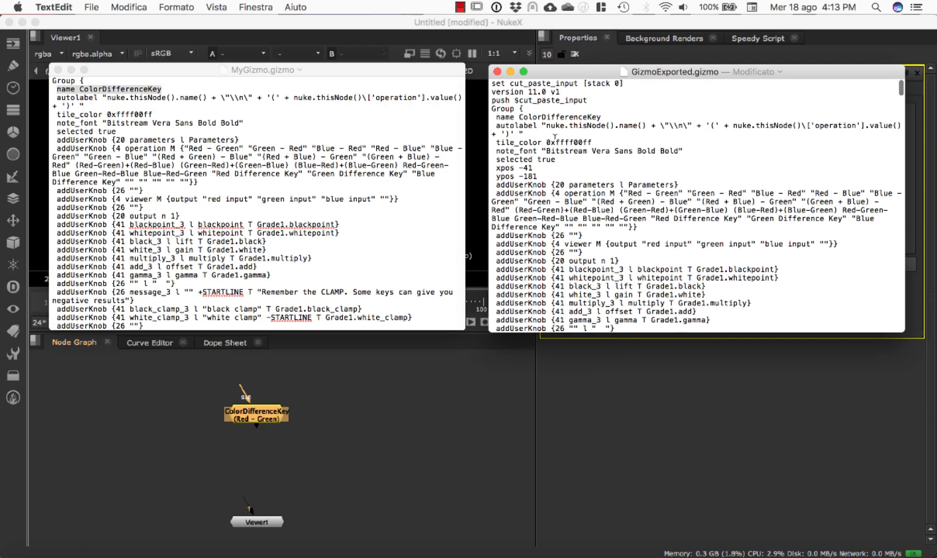
- Compare the pasted node script with MyGizmo.gizmo, checking the header lines above Group and the xpos and ypos lines
drag(593, 97, 488, 75)
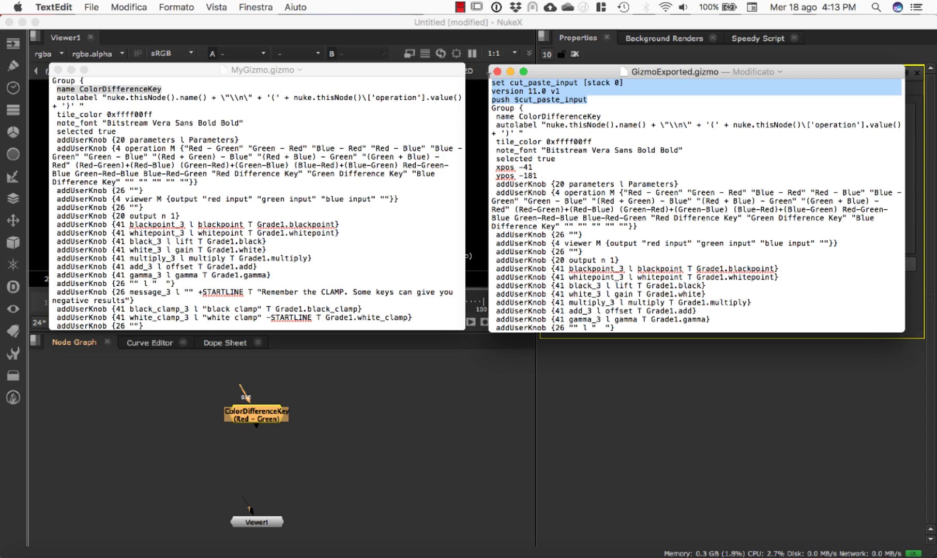
drag(539, 176, 486, 166)
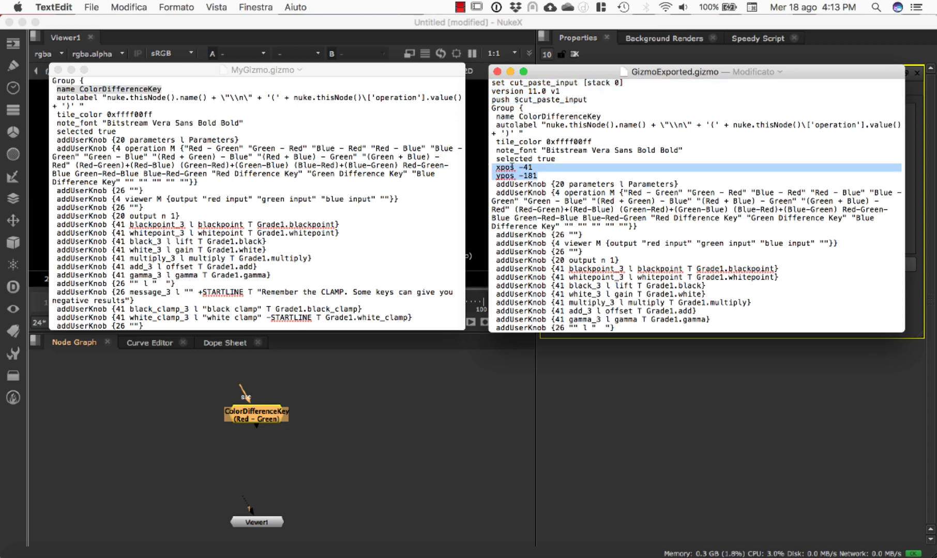
click(548, 175)
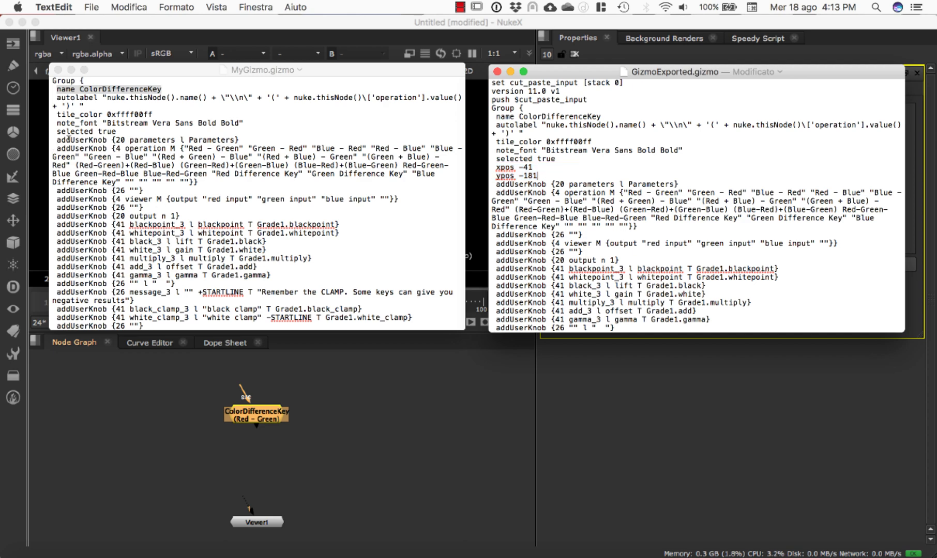
click(85, 137)
click(117, 132)
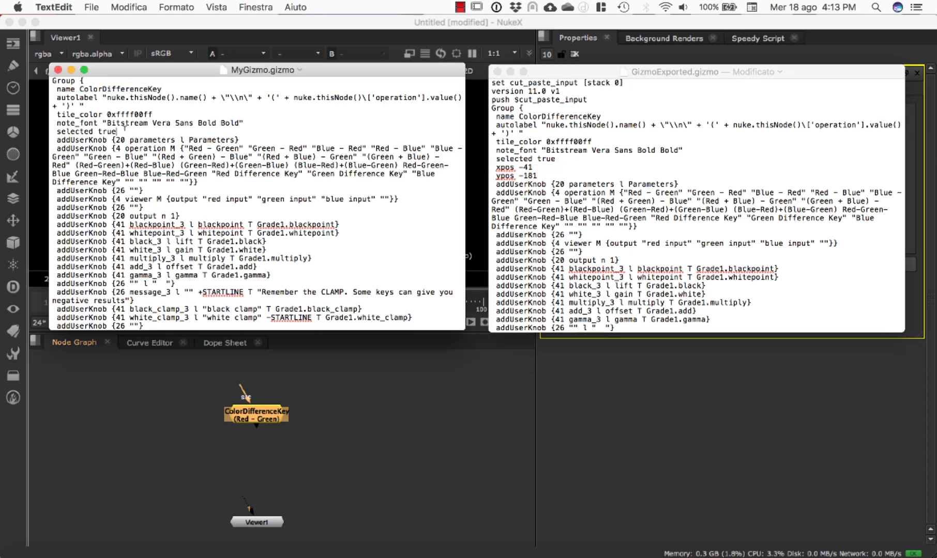
click(539, 174)
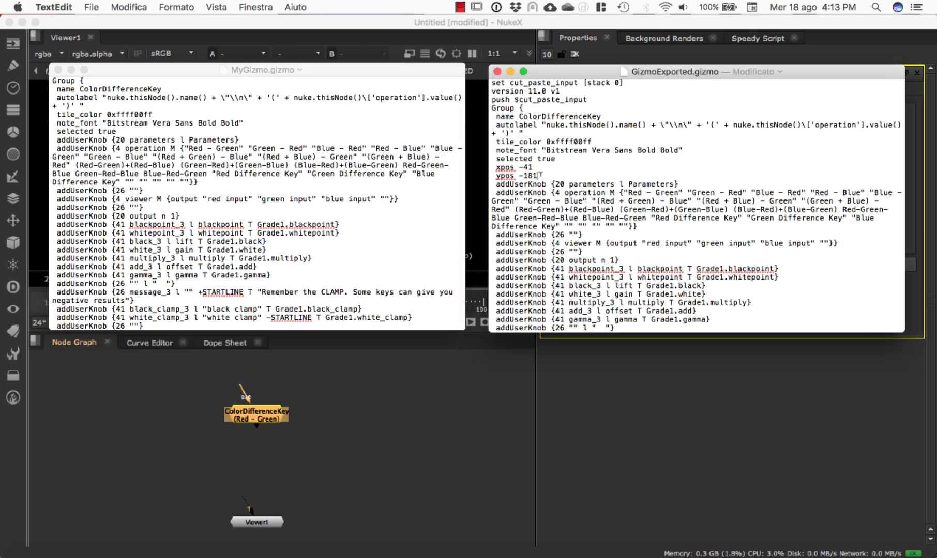
click(131, 123)
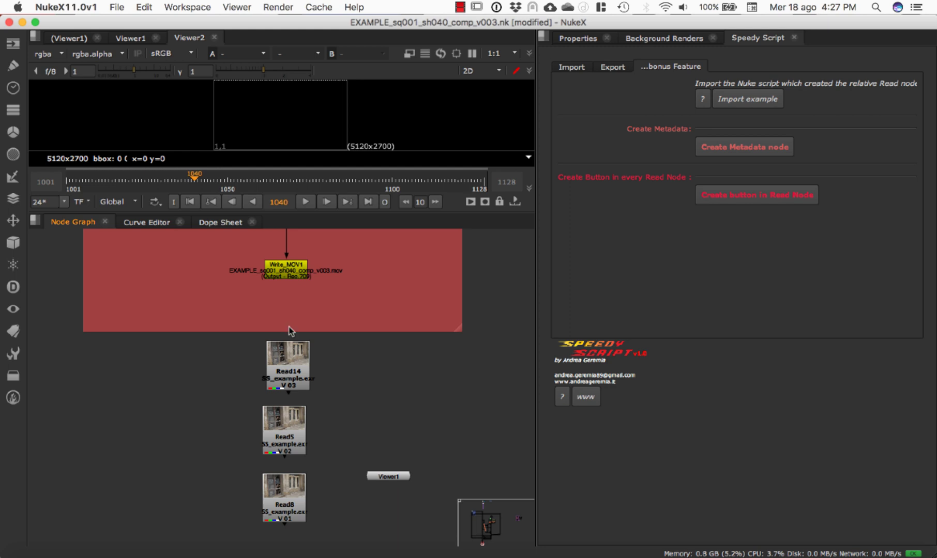
- Examine the EXAMPLE_sq001_sh040_comp_v003 node tree and the three SS_example.exr Read nodes below the red backdrop
scroll(287, 265, down, 6)
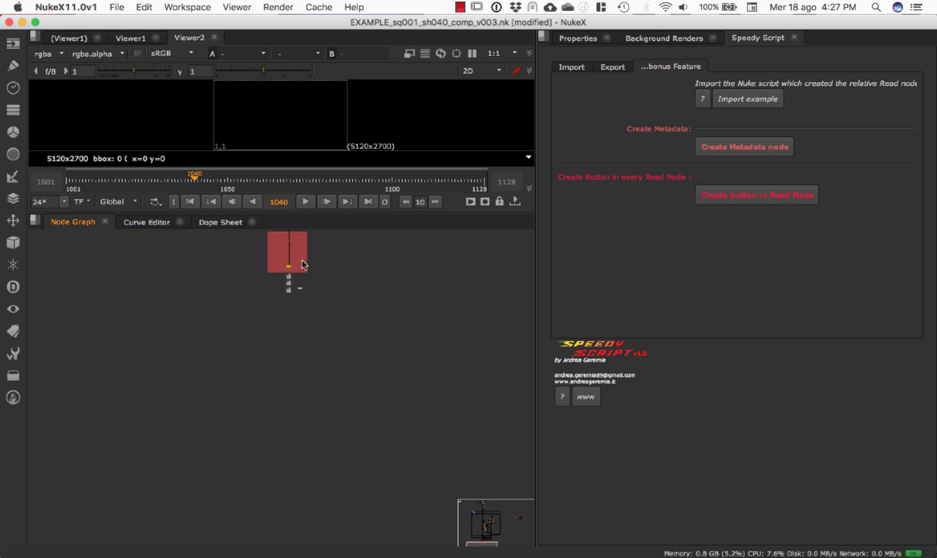
middle_drag(299, 262, 322, 483)
scroll(322, 482, down, 5)
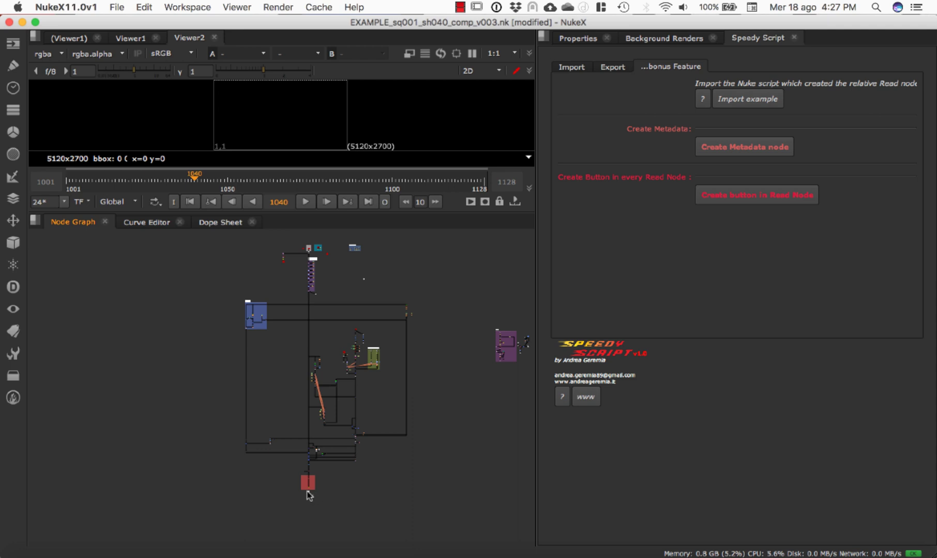
scroll(309, 496, up, 10)
middle_drag(307, 495, 312, 432)
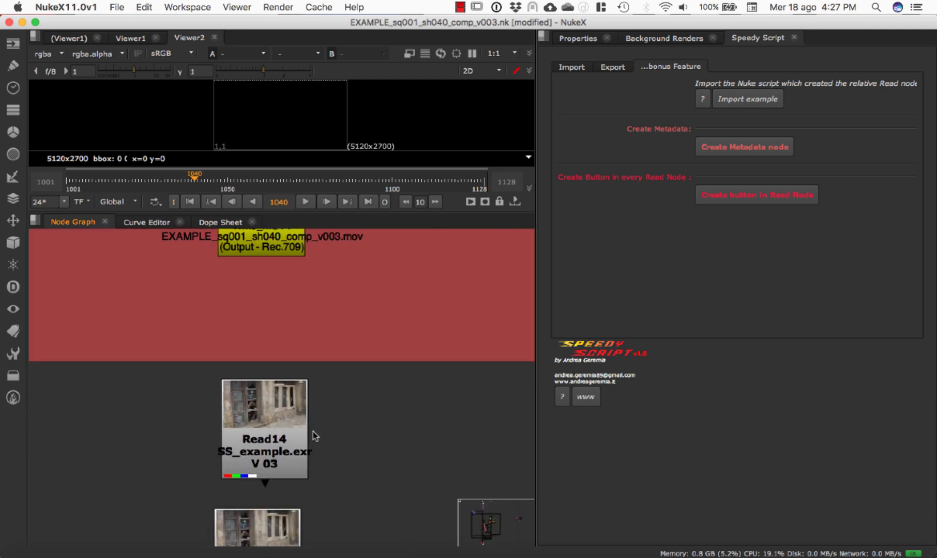
click(279, 434)
scroll(280, 434, down, 4)
scroll(279, 434, up, 4)
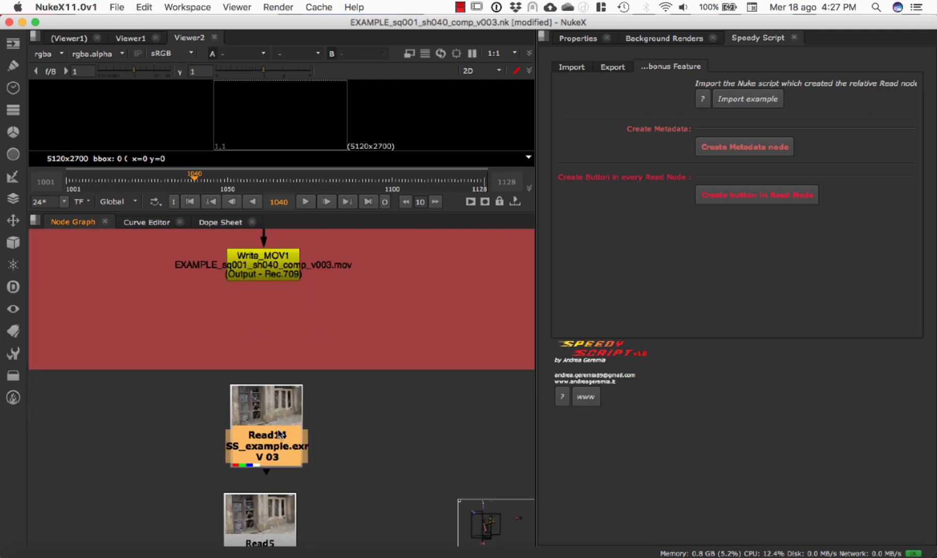
middle_drag(279, 434, 298, 324)
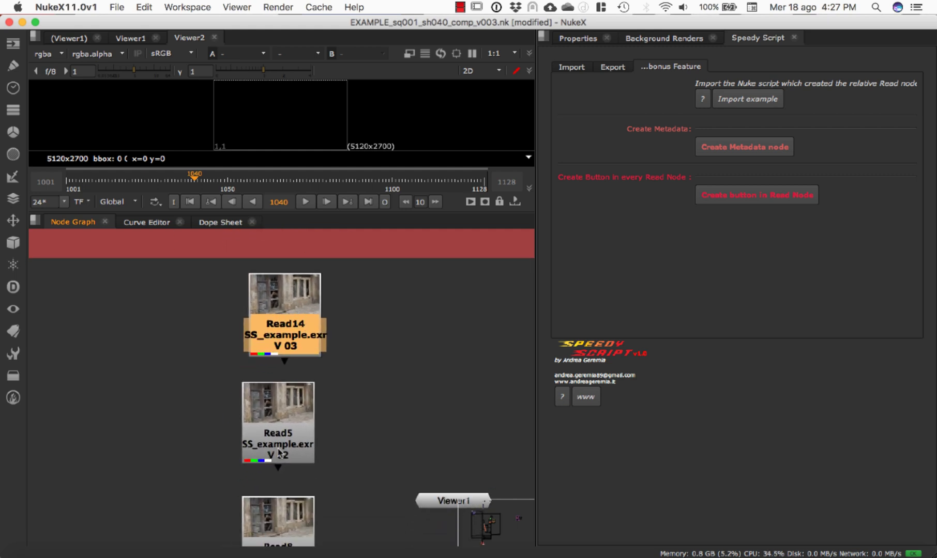
middle_drag(281, 411, 304, 364)
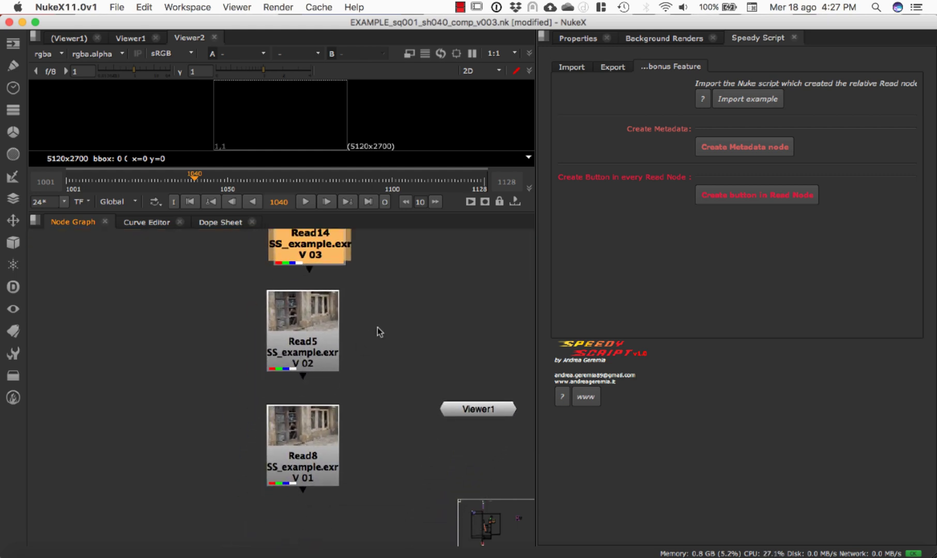
middle_drag(378, 331, 365, 443)
click(362, 439)
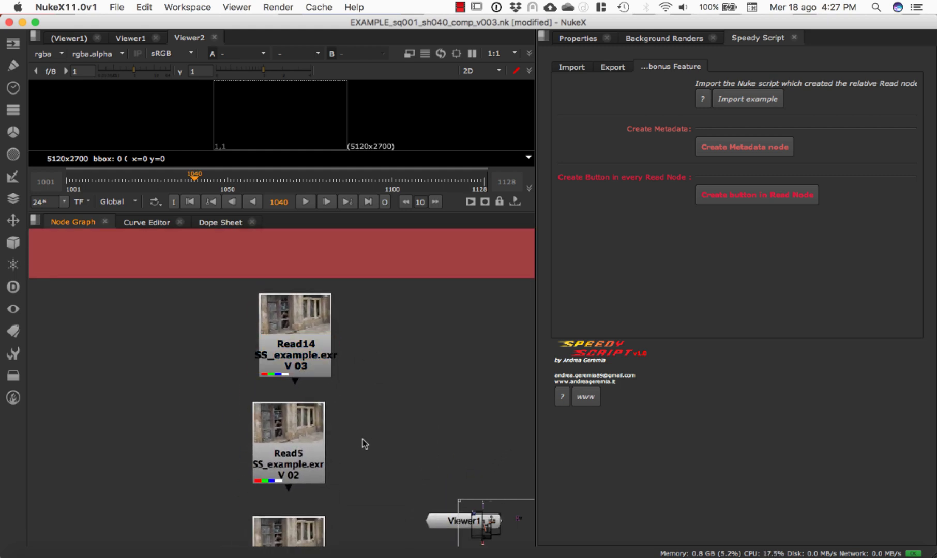
- Check Read5's file path, import its source script into a Group, and move that Group farther from the Read nodes
double_click(299, 439)
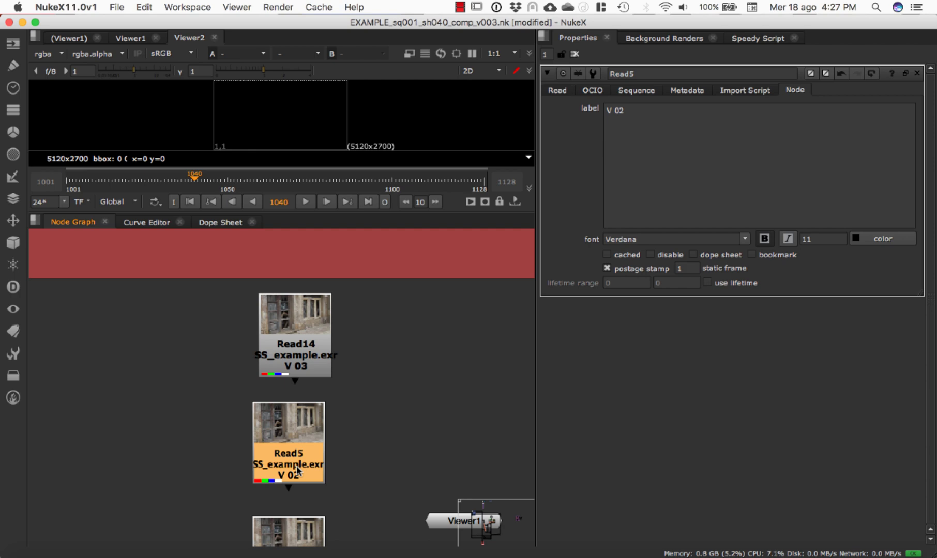
click(557, 92)
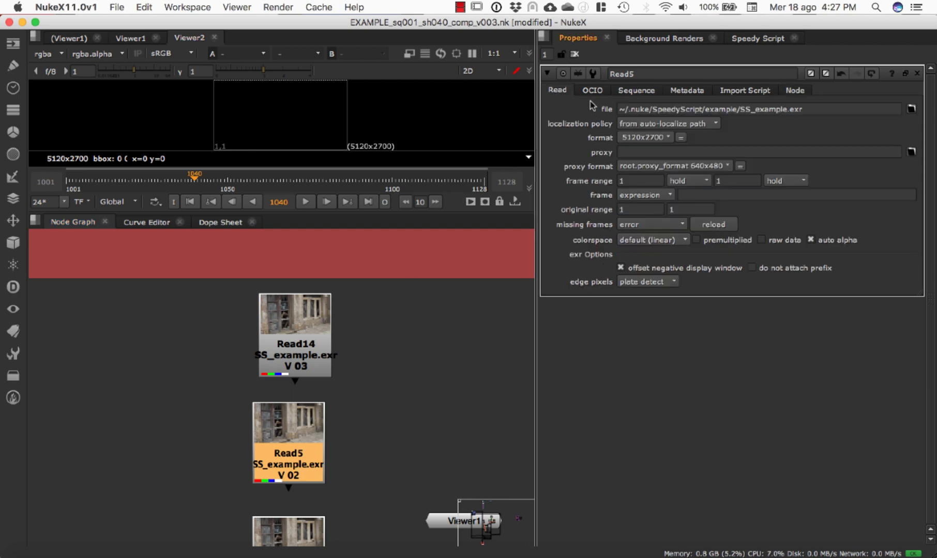
click(762, 92)
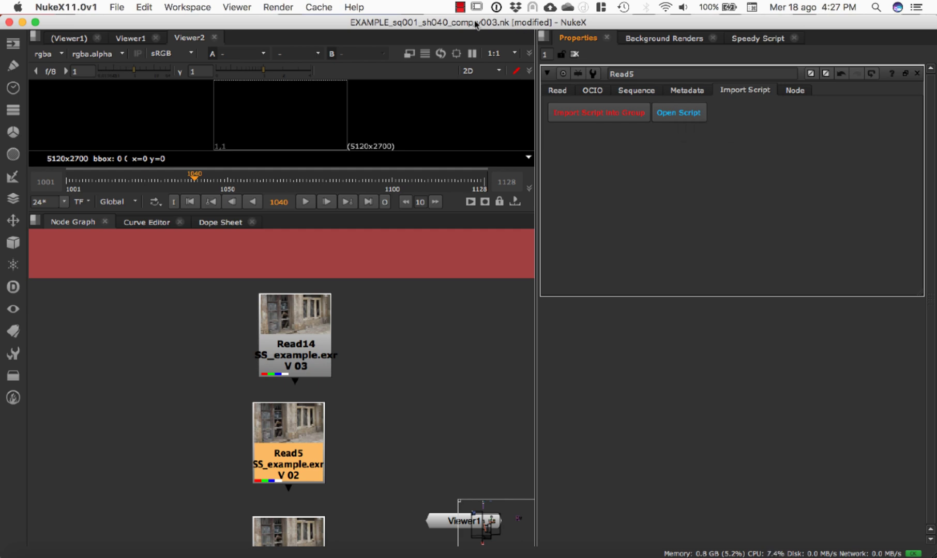
click(599, 112)
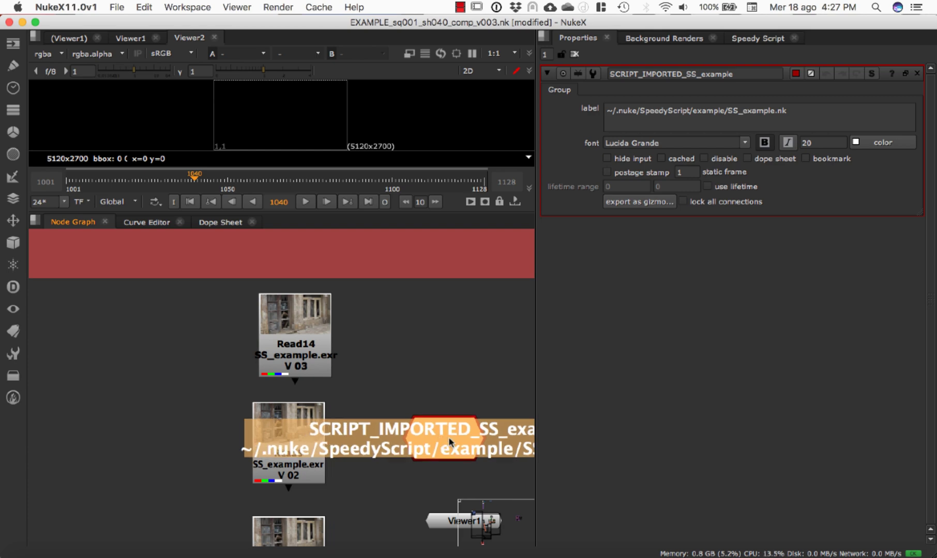
click(448, 437)
click(312, 468)
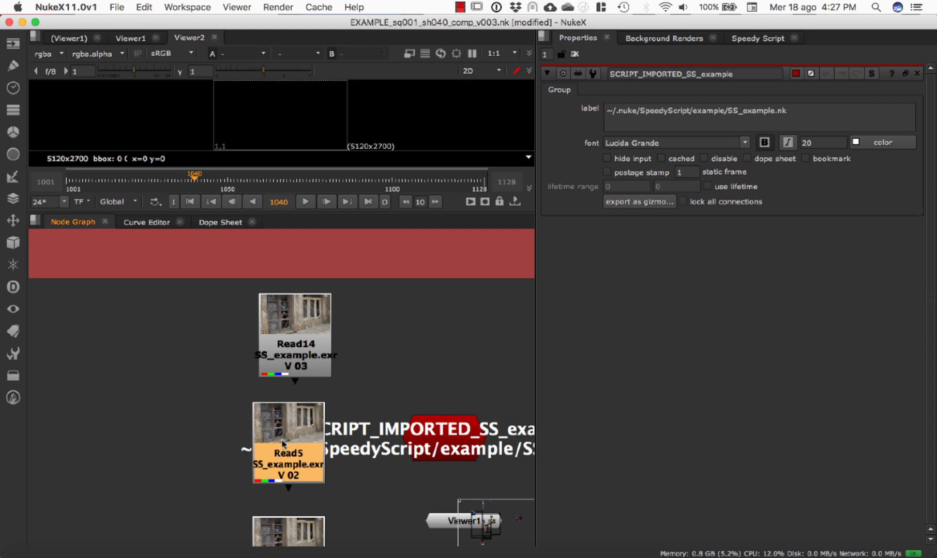
drag(446, 435, 384, 420)
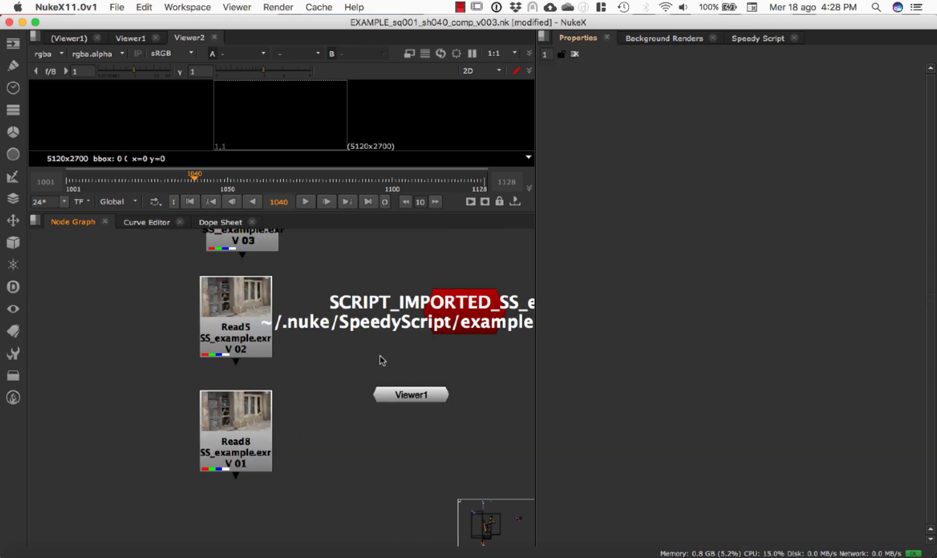
- Open Read8's script import options and review the Read nodes alongside the imported Group
middle_drag(381, 360, 350, 396)
double_click(193, 469)
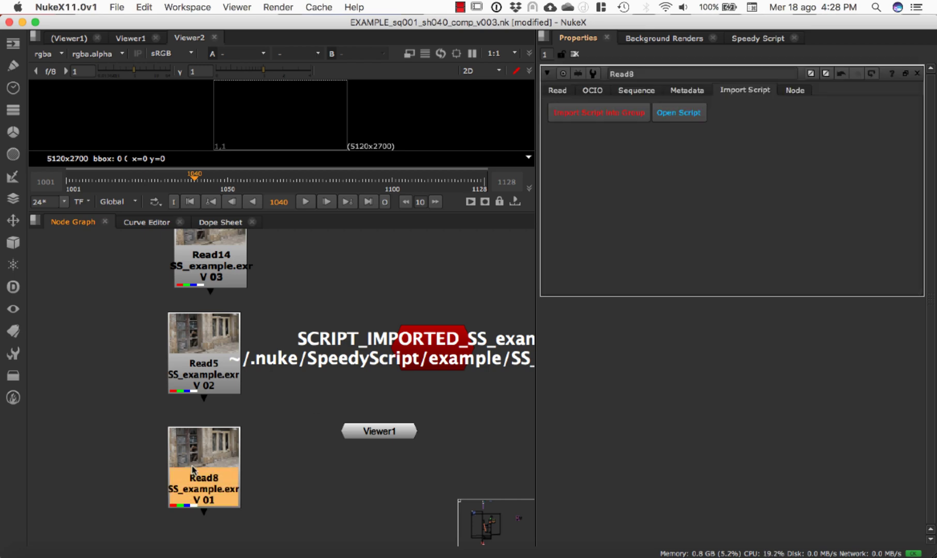
scroll(428, 358, up, 2)
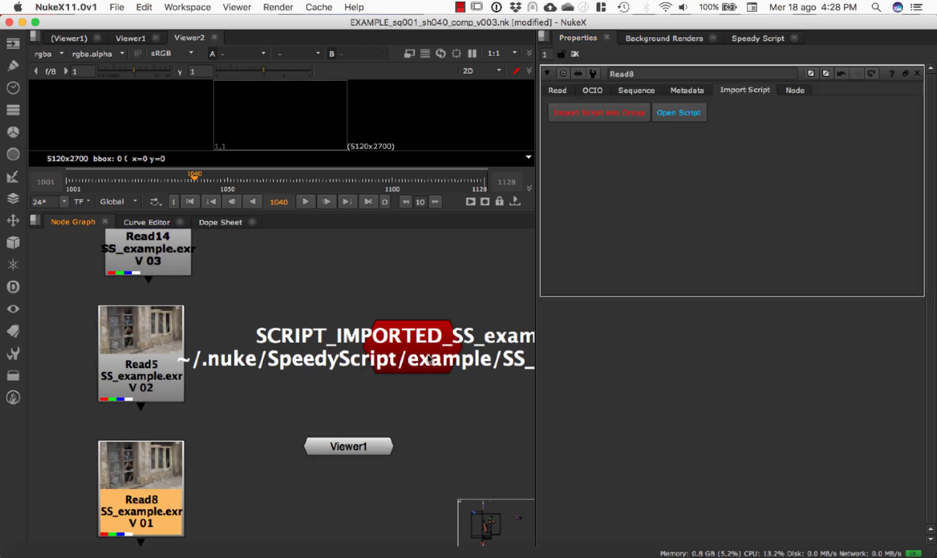
scroll(235, 428, down, 4)
click(234, 428)
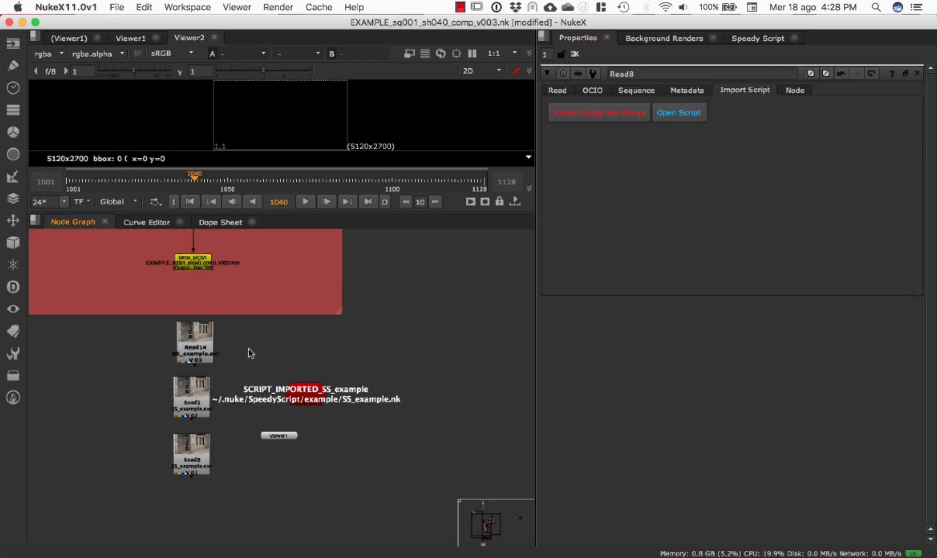
- Create a SpeedyScript metadata node, insert it directly above the Write node in the red backdrop, and open its properties
middle_drag(247, 353, 283, 468)
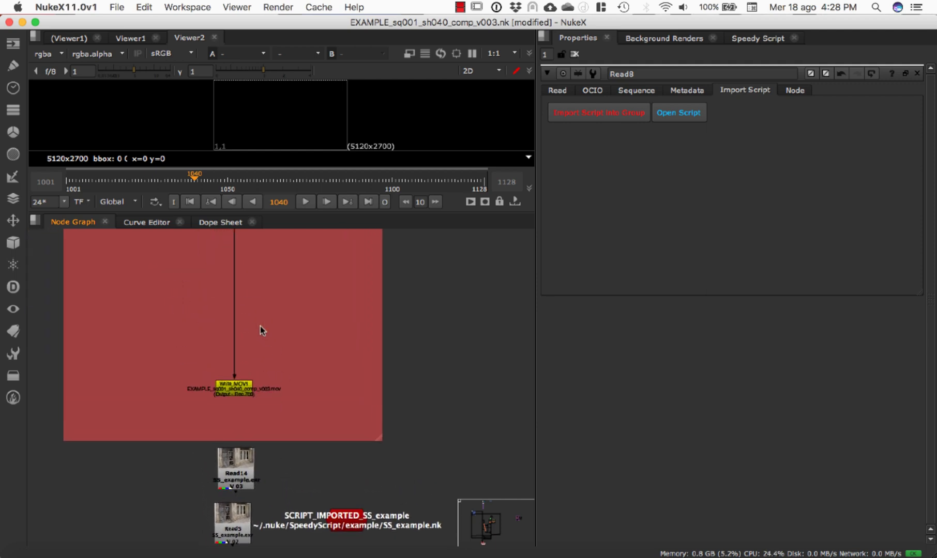
middle_drag(262, 330, 294, 382)
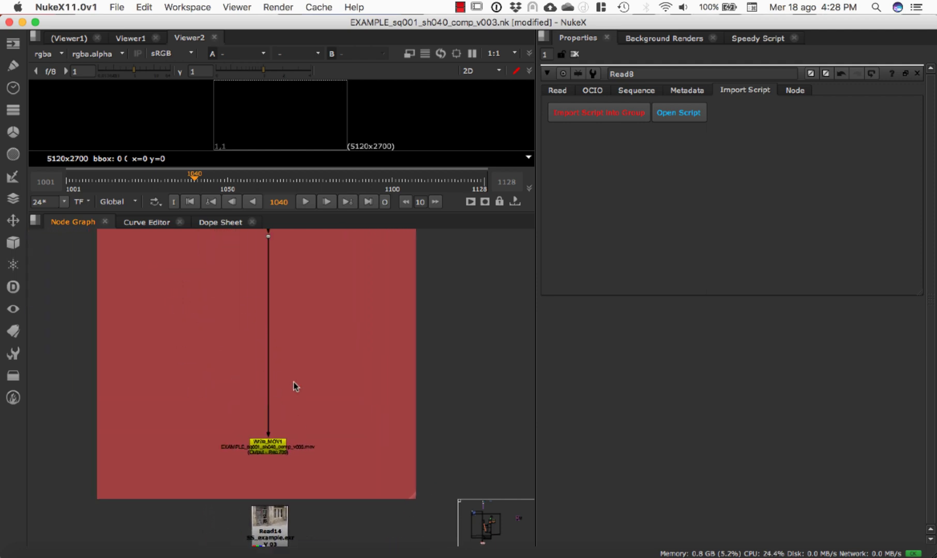
click(764, 40)
middle_drag(312, 427, 322, 449)
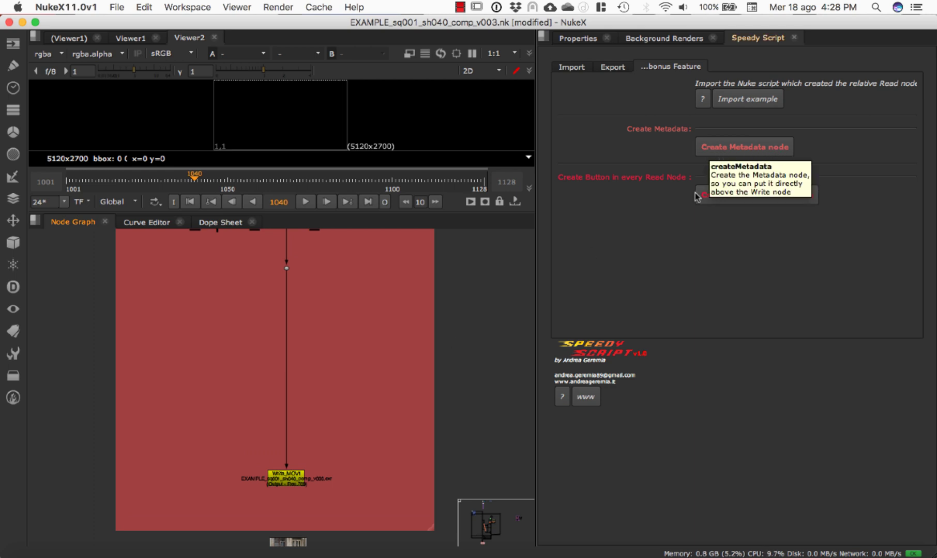
click(297, 484)
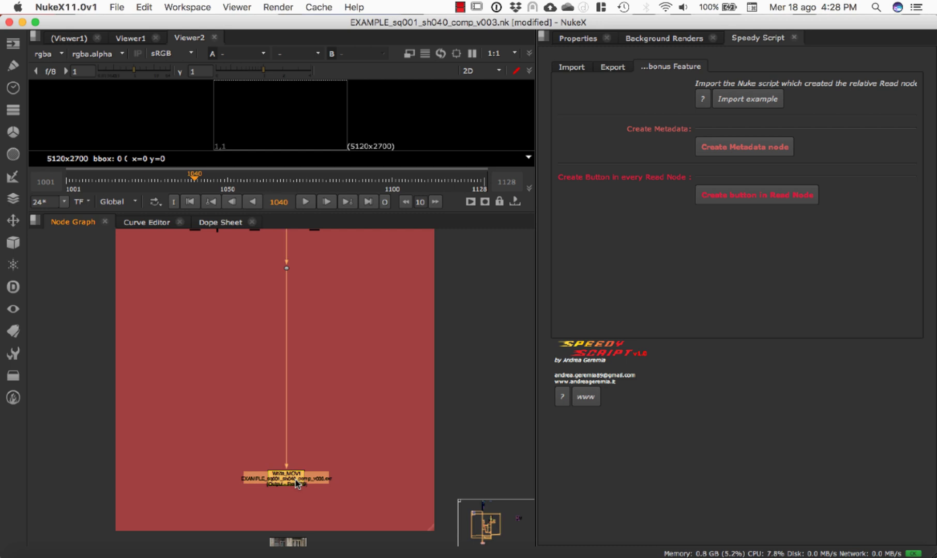
click(756, 150)
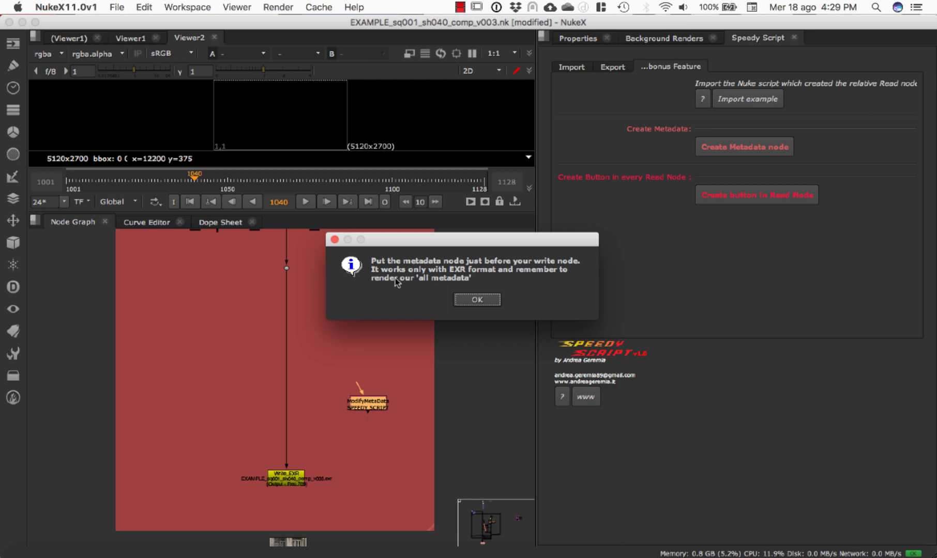
click(477, 300)
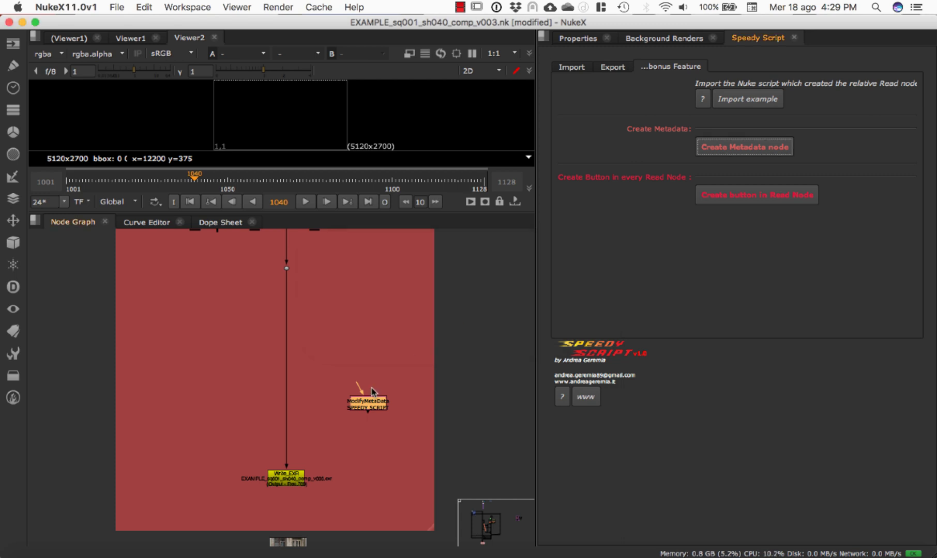
drag(374, 410, 293, 422)
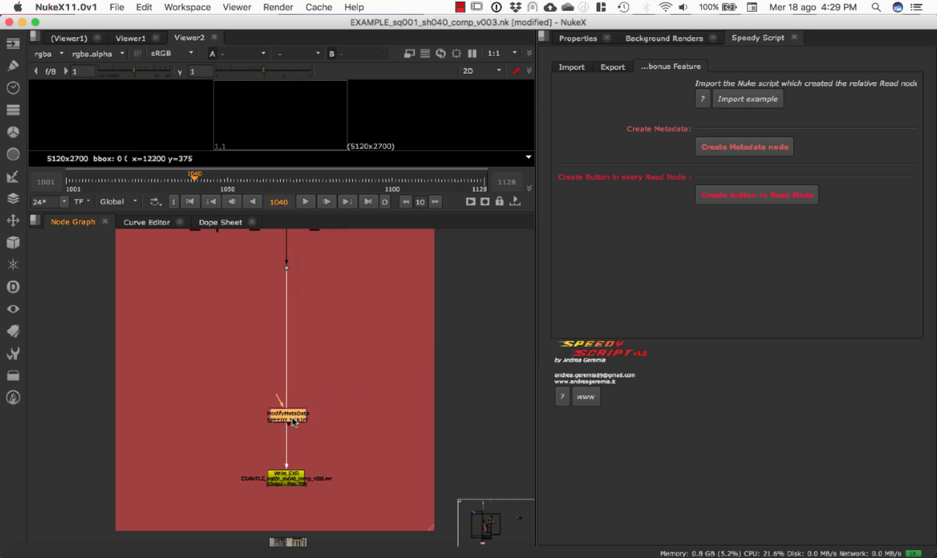
double_click(293, 421)
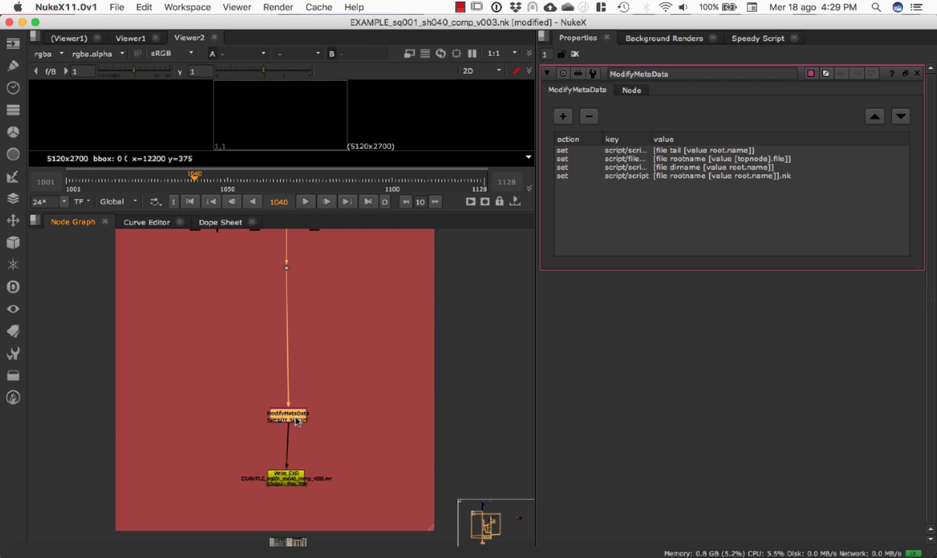
- Keep Write_EXR's file type as exr and set its metadata option to all metadata
double_click(290, 479)
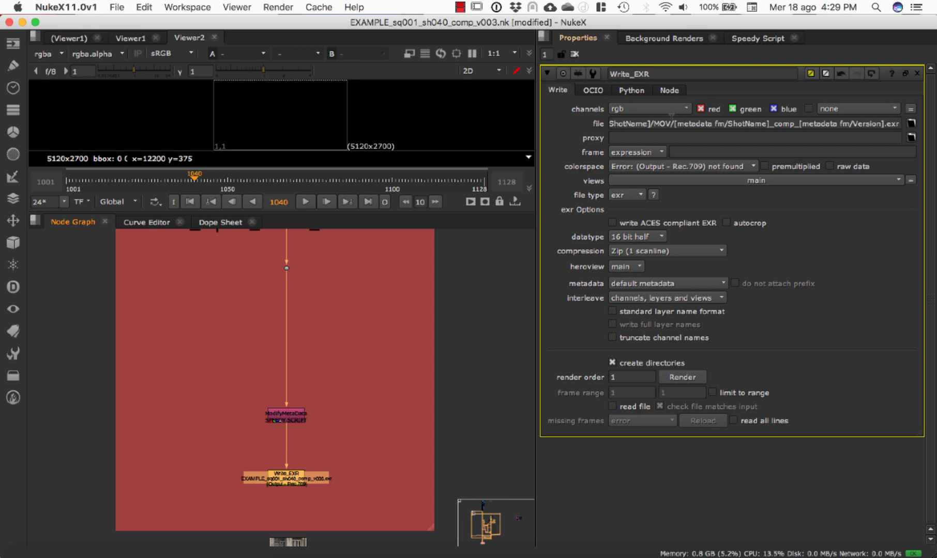
click(672, 124)
double_click(892, 123)
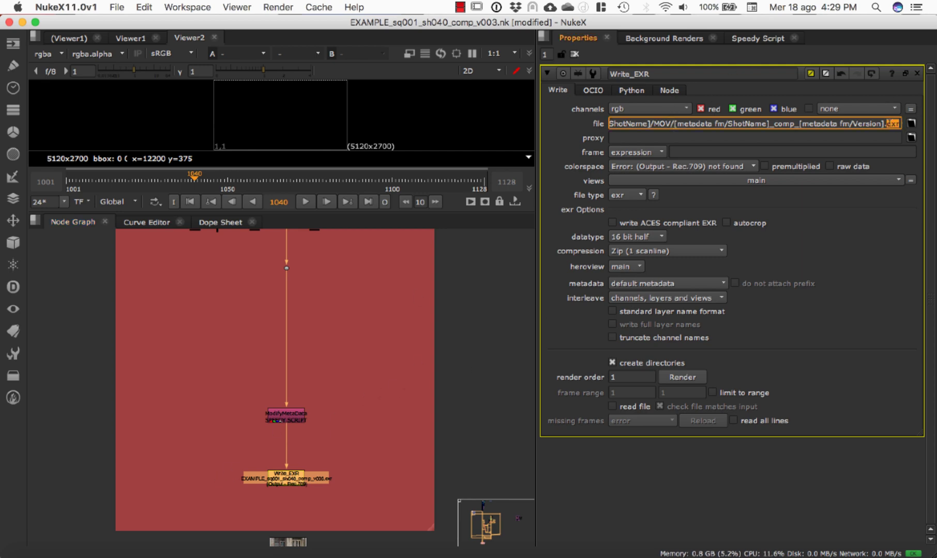
click(627, 195)
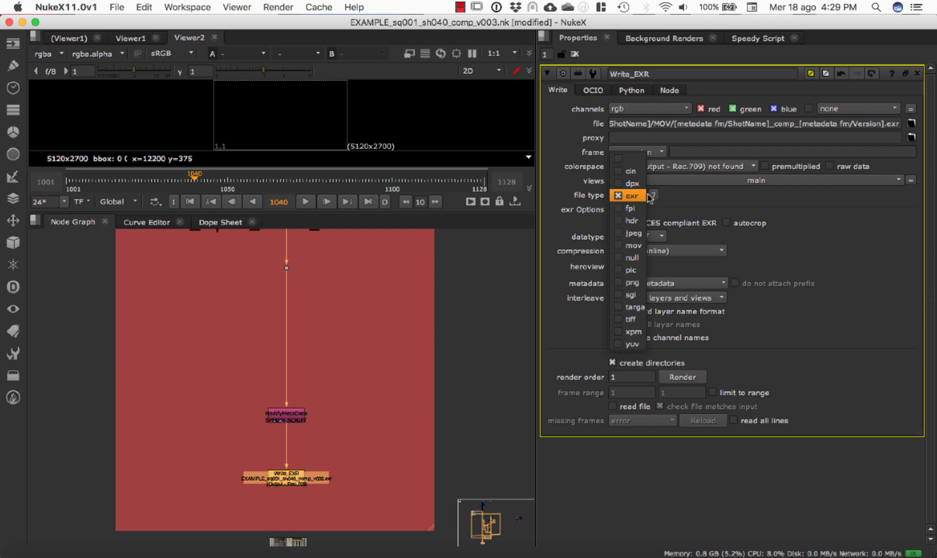
click(628, 196)
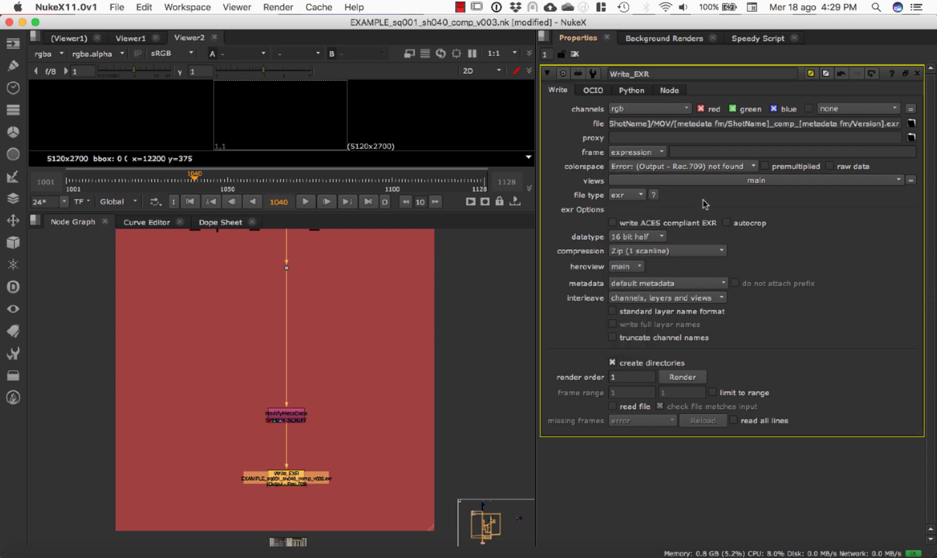
click(640, 285)
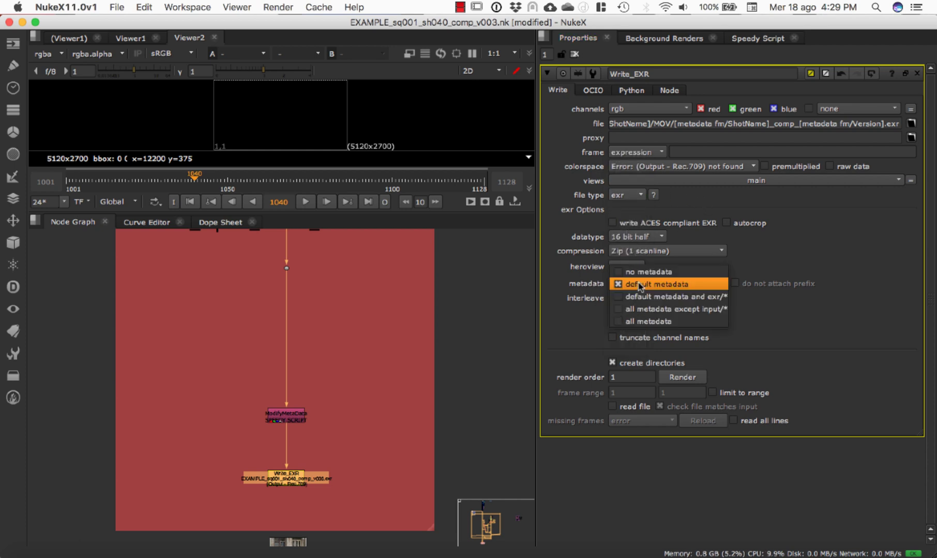
click(653, 322)
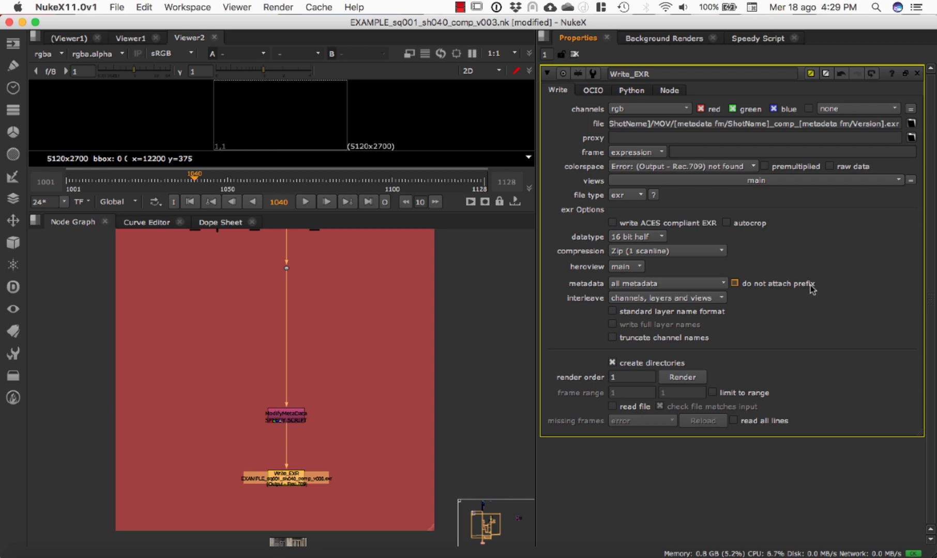
- Import SpeedyScript's example for the Read node feature and align the PLATE dot above ModifyMetaData1 in the OUTPUT backdrop
scroll(346, 335, down, 5)
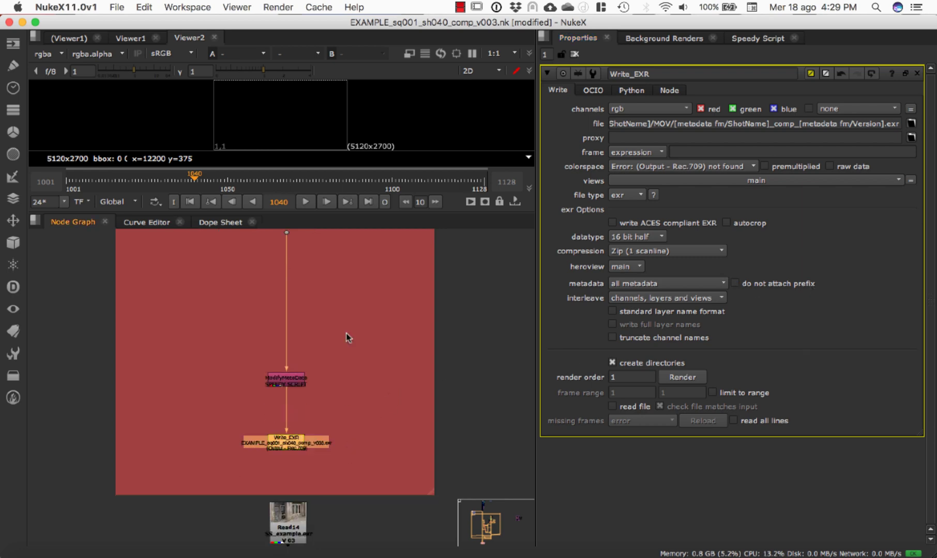
scroll(308, 332, down, 3)
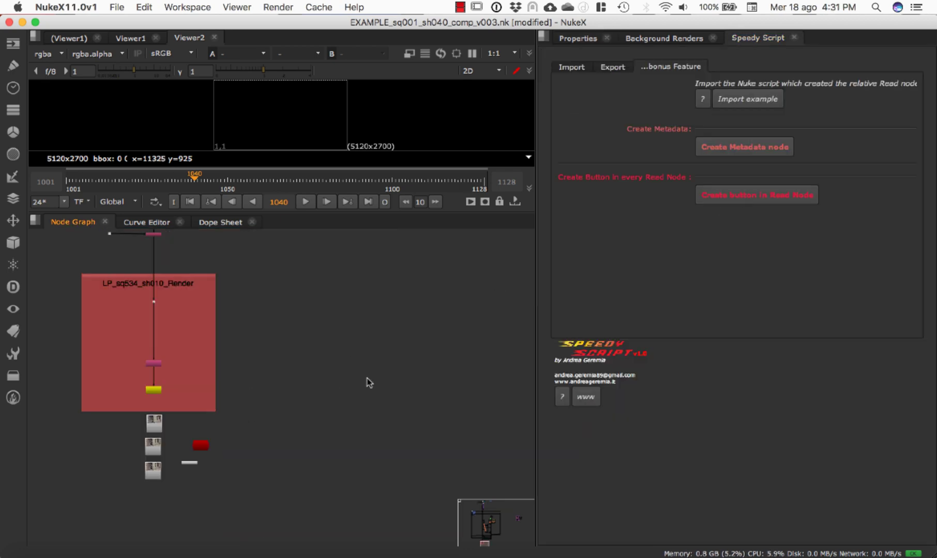
click(752, 101)
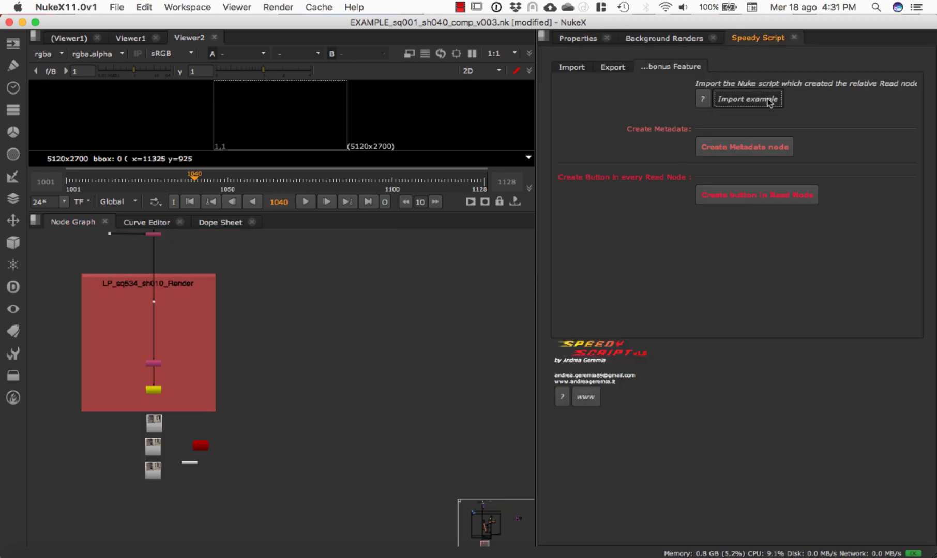
scroll(250, 420, up, 5)
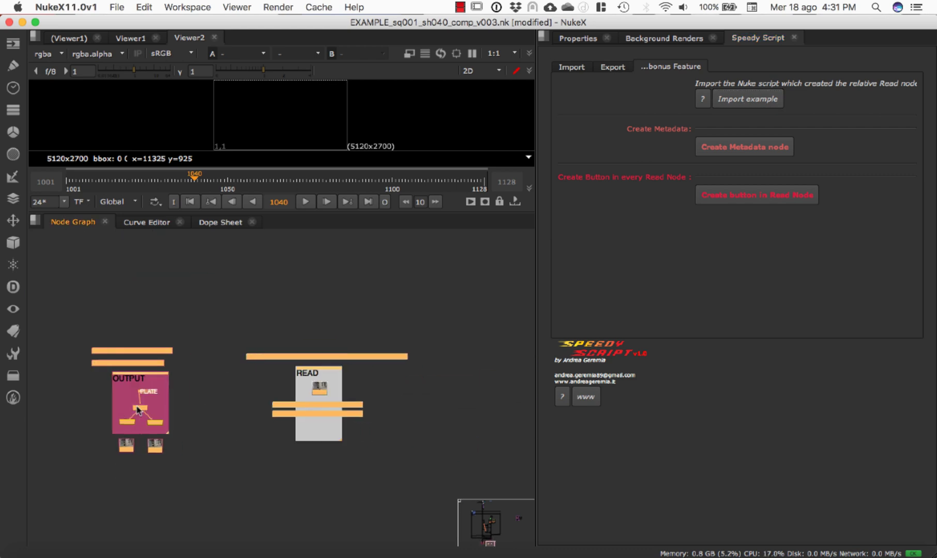
click(333, 363)
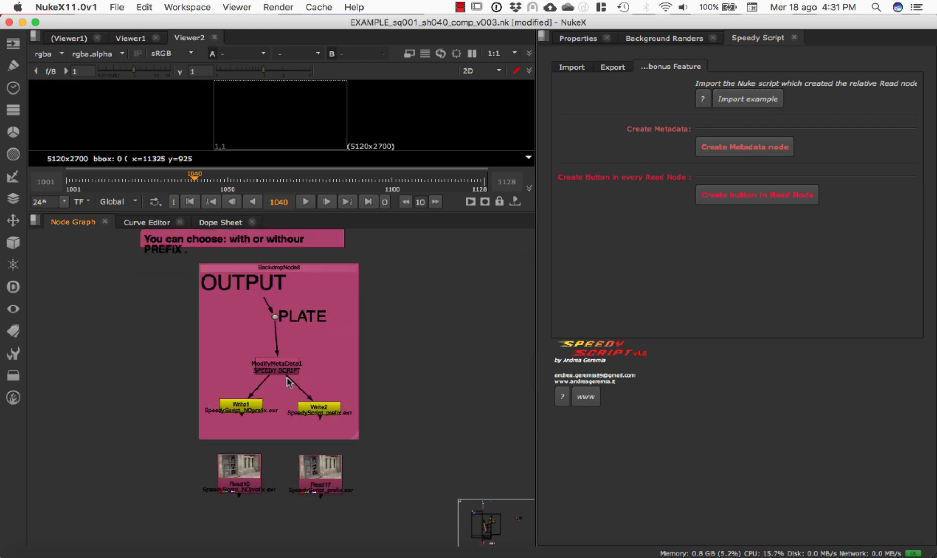
drag(278, 319, 281, 317)
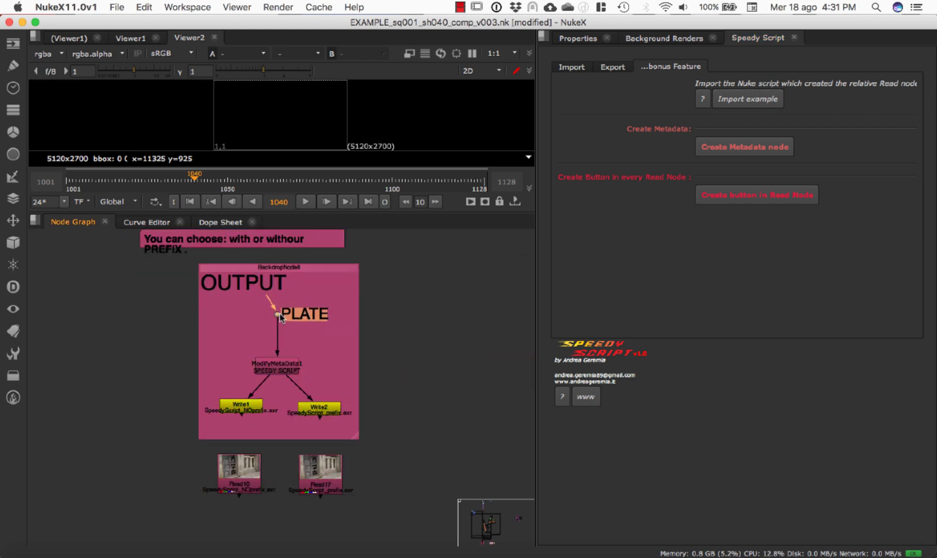
- Compare the prefix option in Write1 and Write2, and examine the exr/nuke/script keys in Read17's metadata with a wider key column
double_click(243, 404)
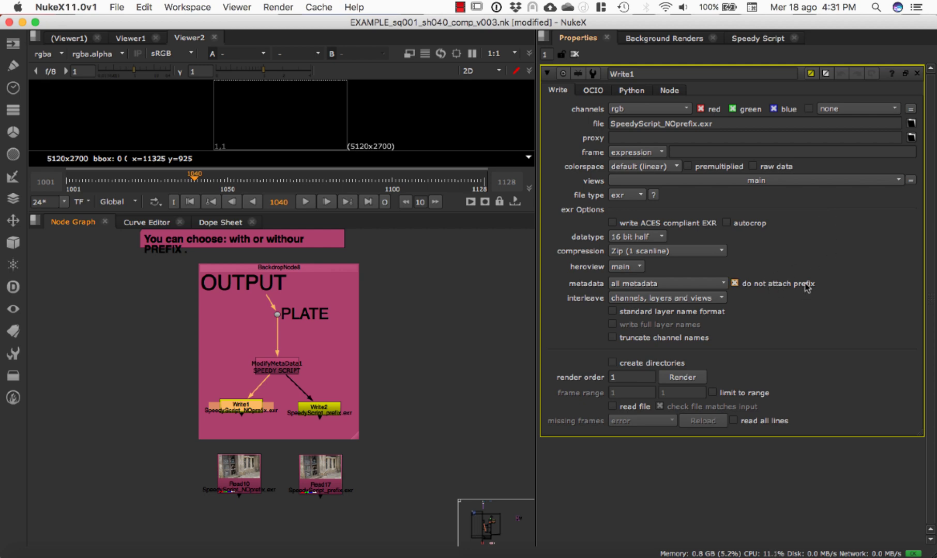
click(307, 410)
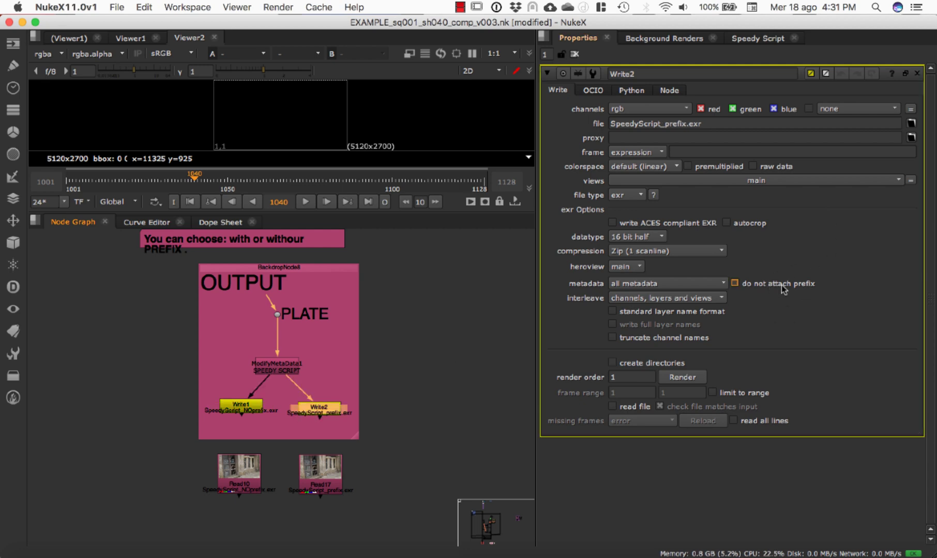
double_click(319, 479)
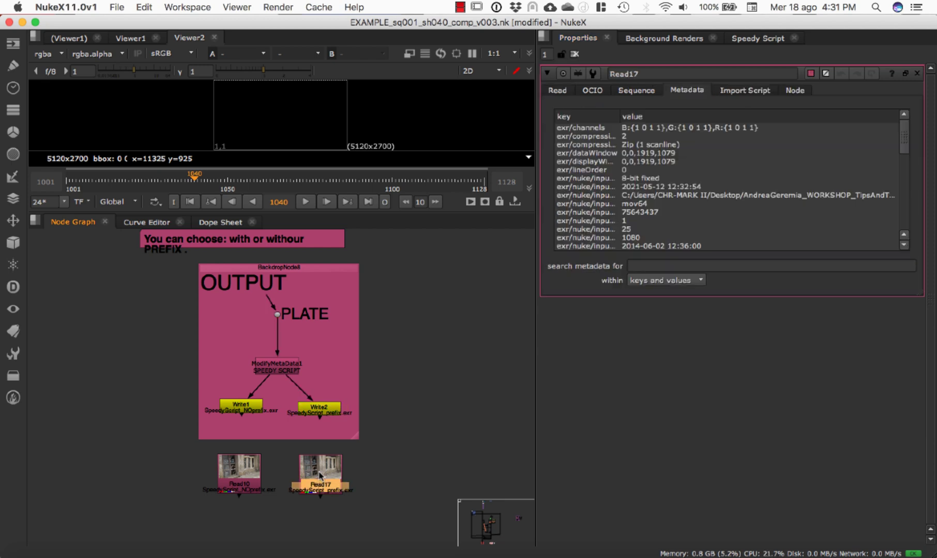
click(567, 176)
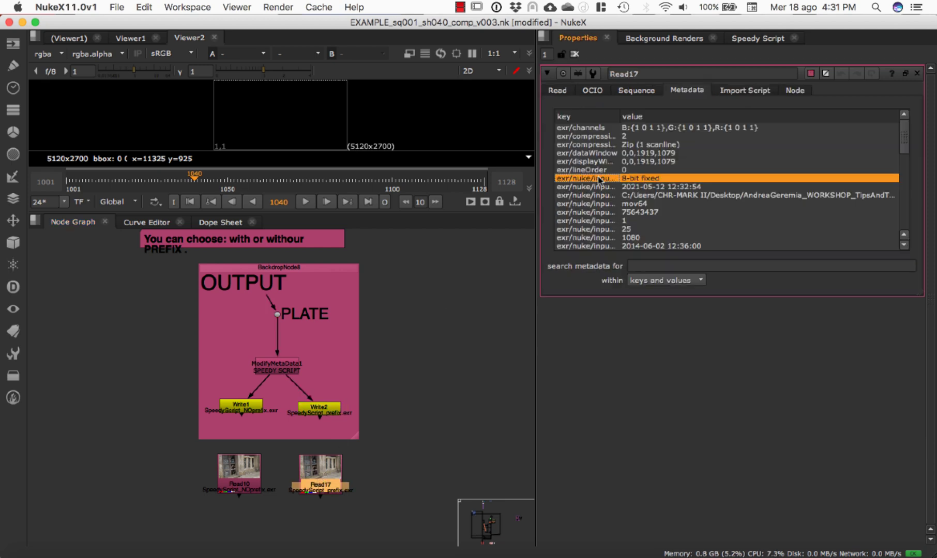
scroll(574, 178, down, 5)
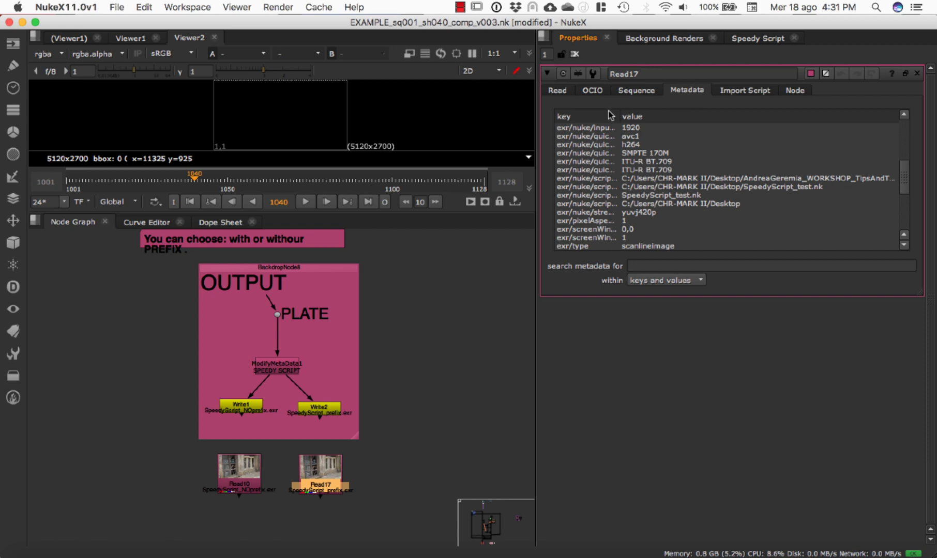
drag(619, 116, 666, 116)
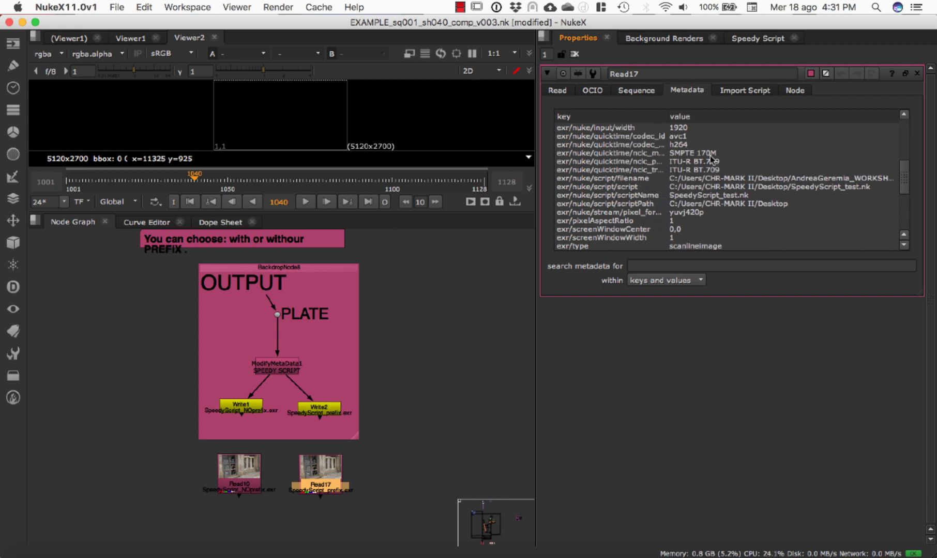
click(615, 177)
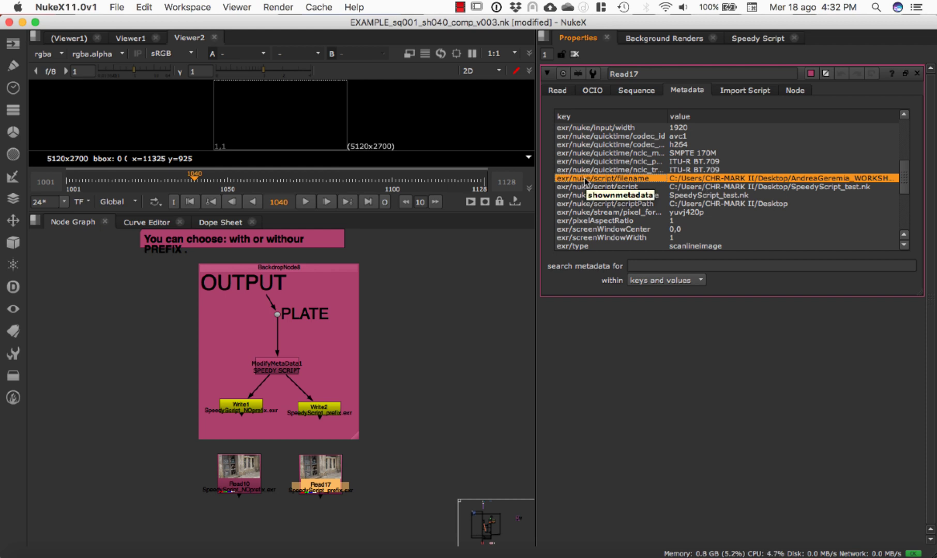
- Examine the exr/script entries in Read10's metadata, including the filename and script keys
double_click(239, 473)
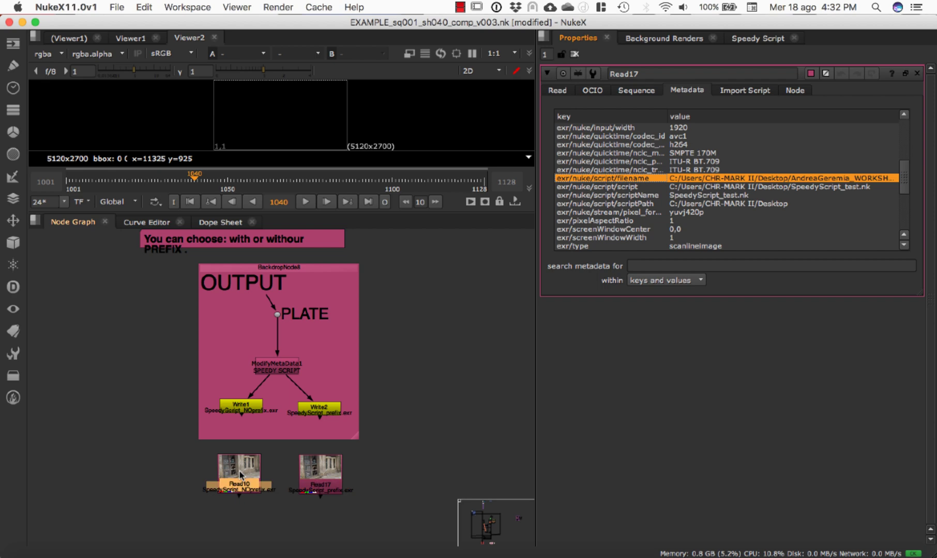
click(691, 91)
click(577, 205)
scroll(578, 208, down, 7)
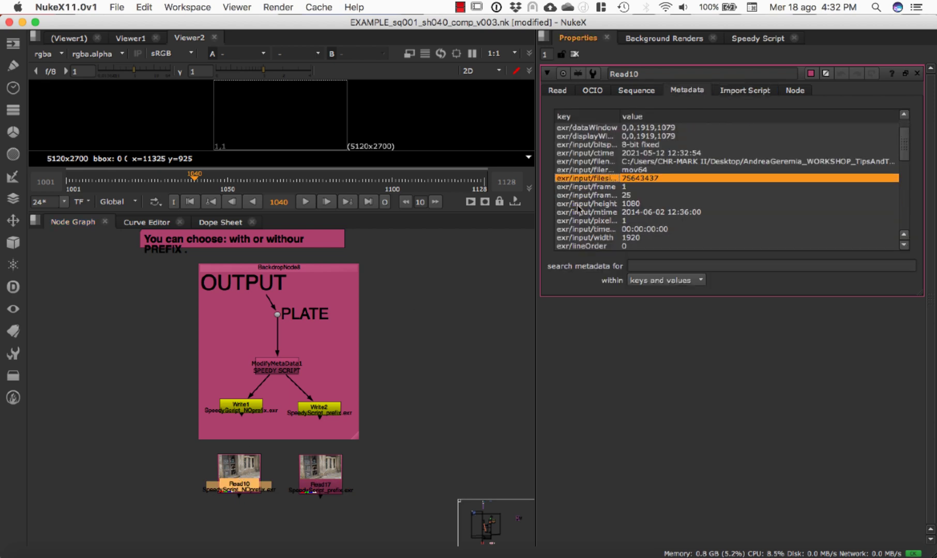
click(579, 206)
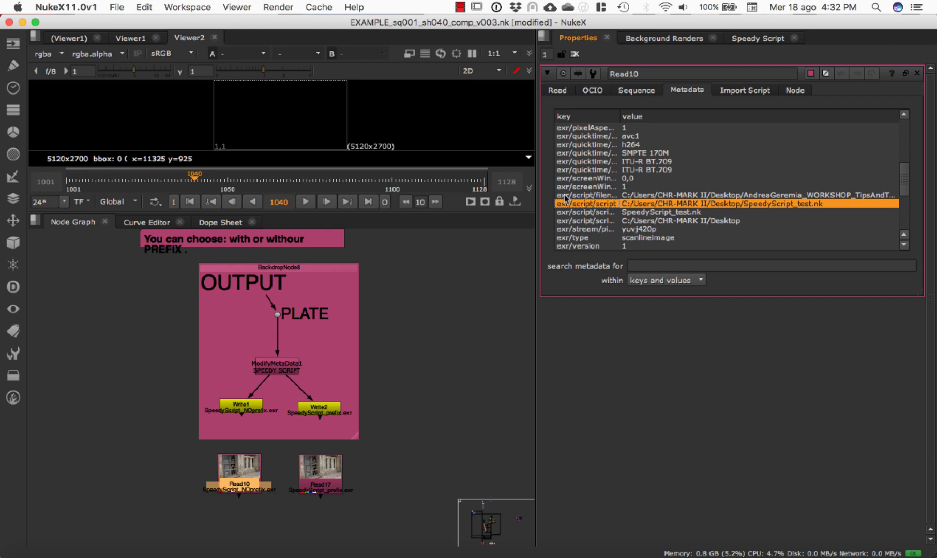
click(591, 196)
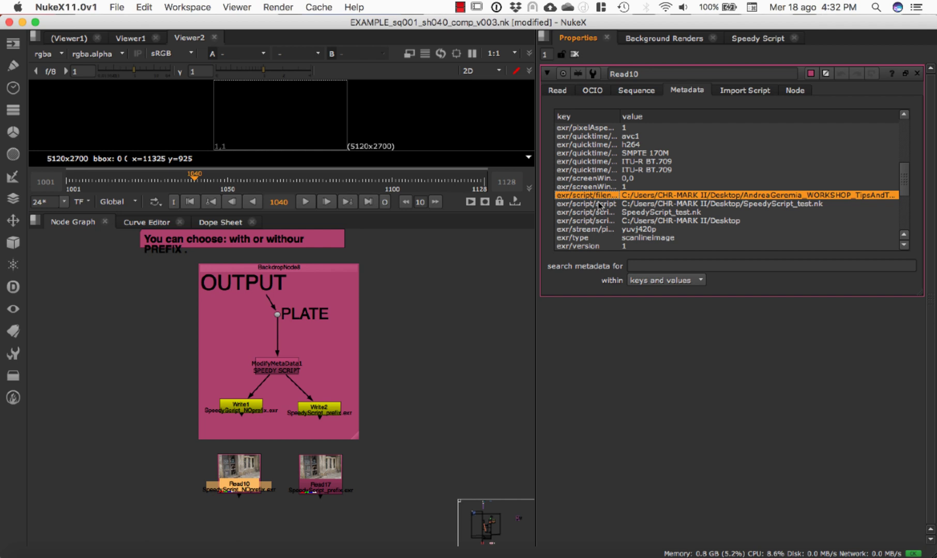
click(382, 458)
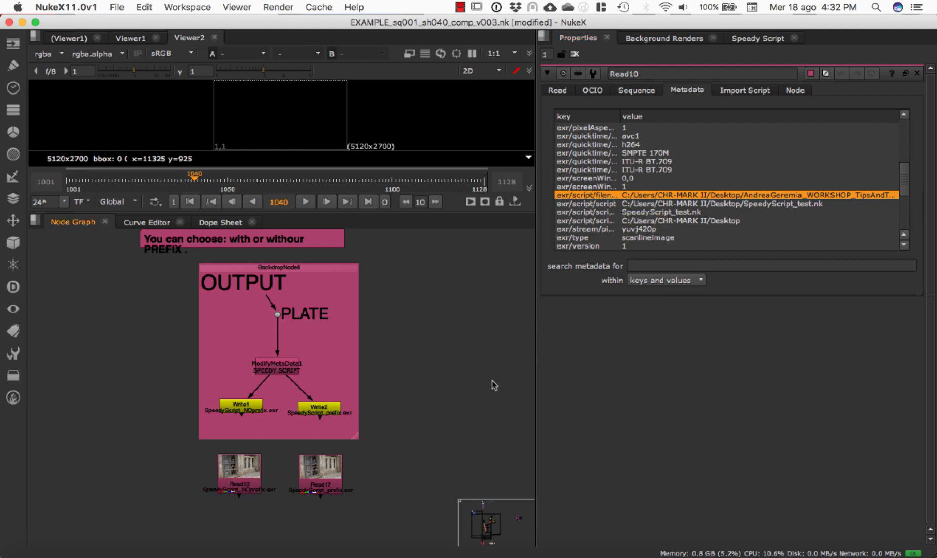
- Review Read18 and the import notes in the READ backdrop, and return to the OUTPUT example nodes
middle_drag(492, 381, 348, 378)
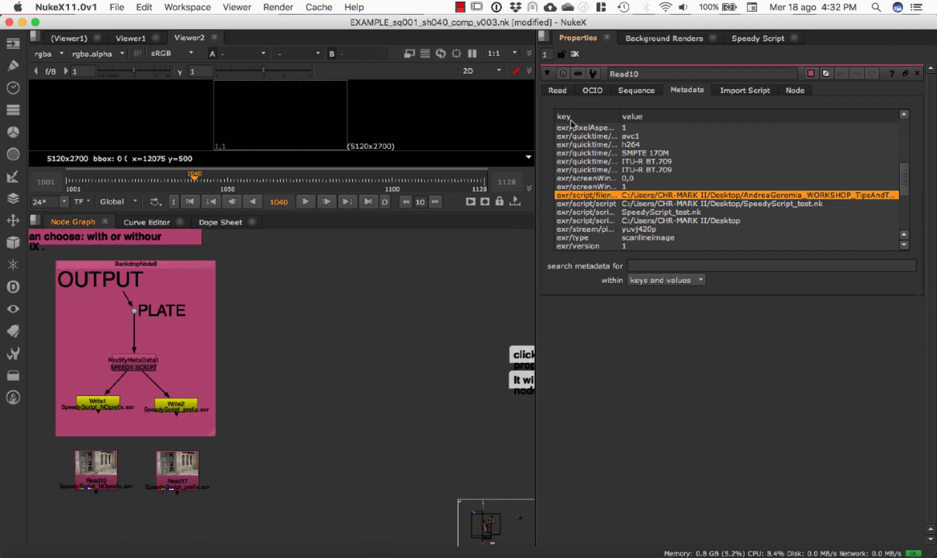
middle_drag(431, 358, 82, 358)
click(314, 302)
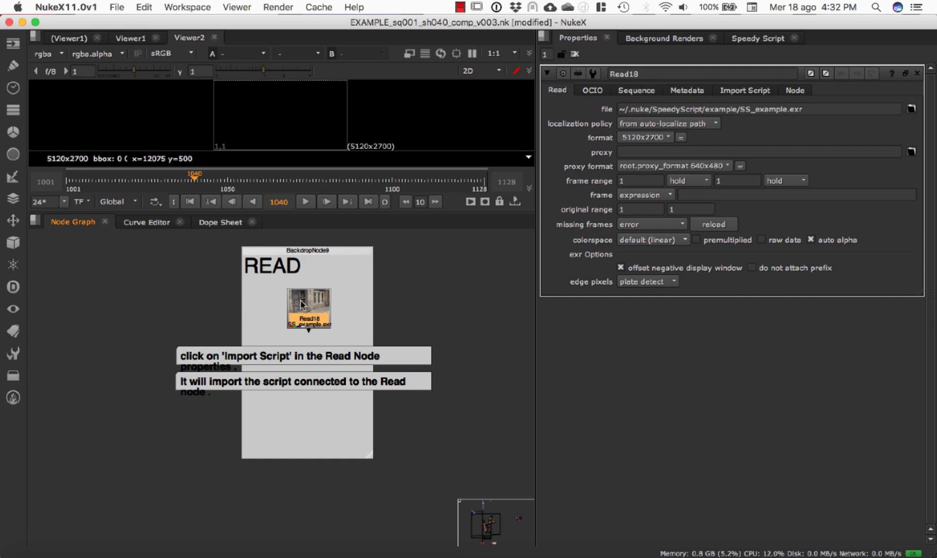
middle_drag(43, 430, 447, 359)
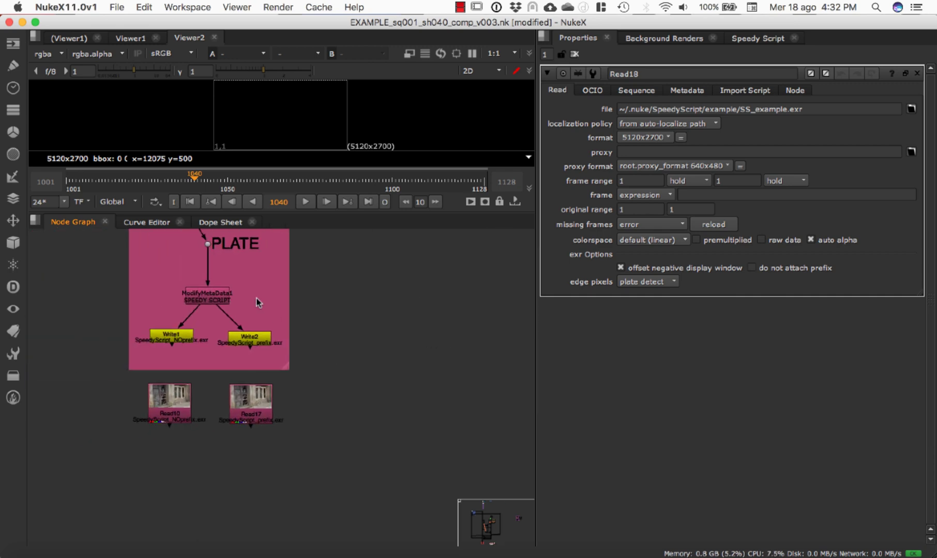
- Import the script linked to Read18 into a Group and place the Group below the import notes in the READ backdrop
click(171, 340)
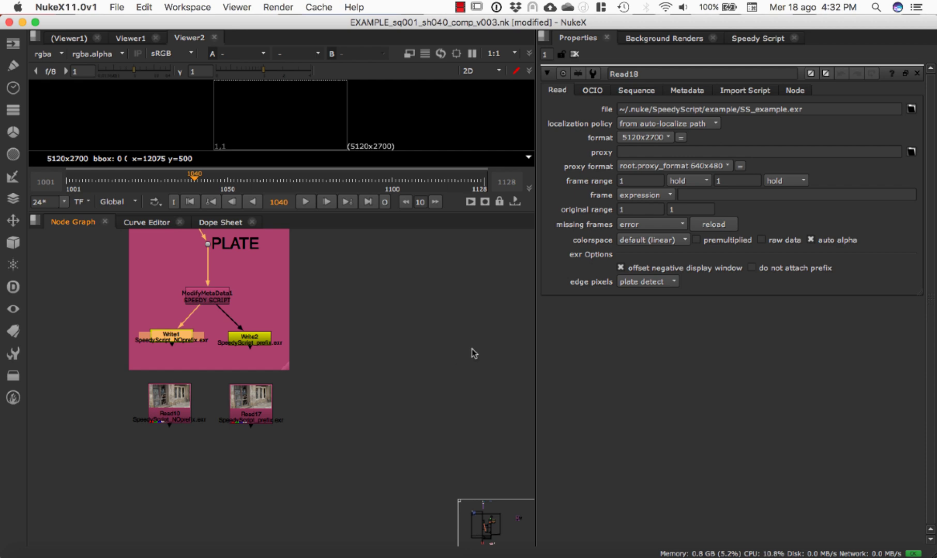
middle_drag(475, 352, 205, 365)
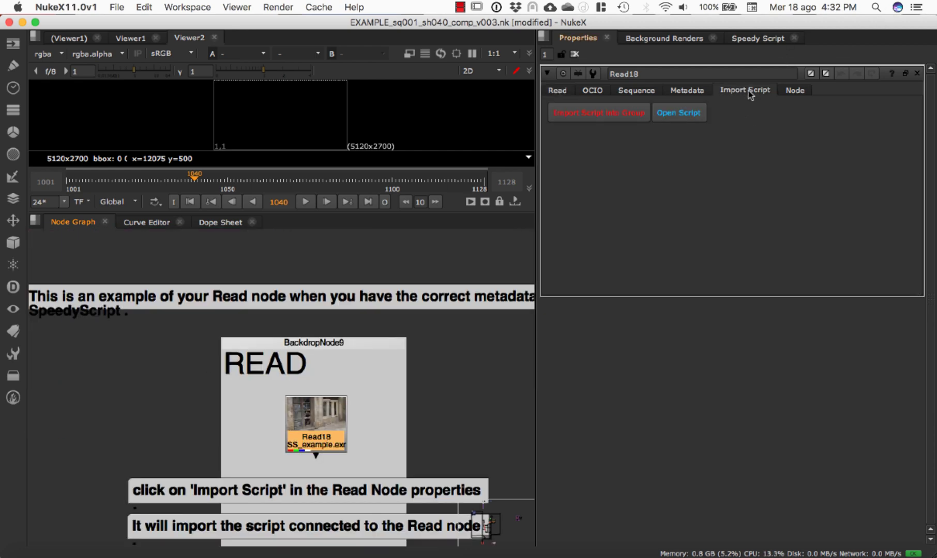
click(595, 114)
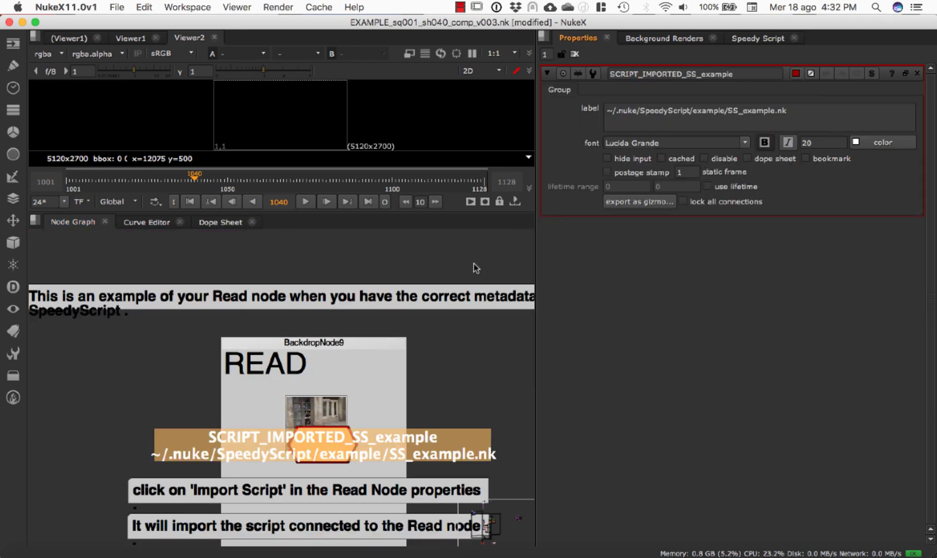
drag(332, 437, 323, 467)
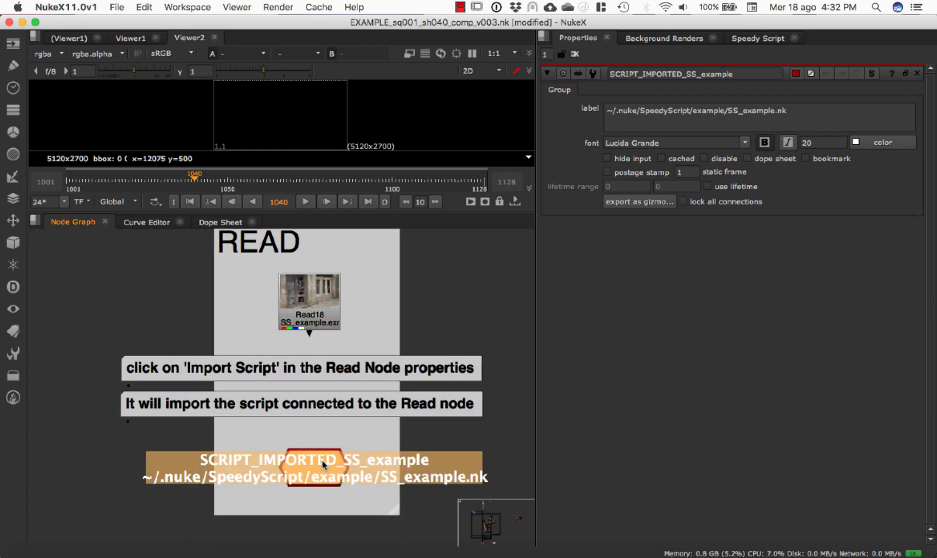
click(333, 295)
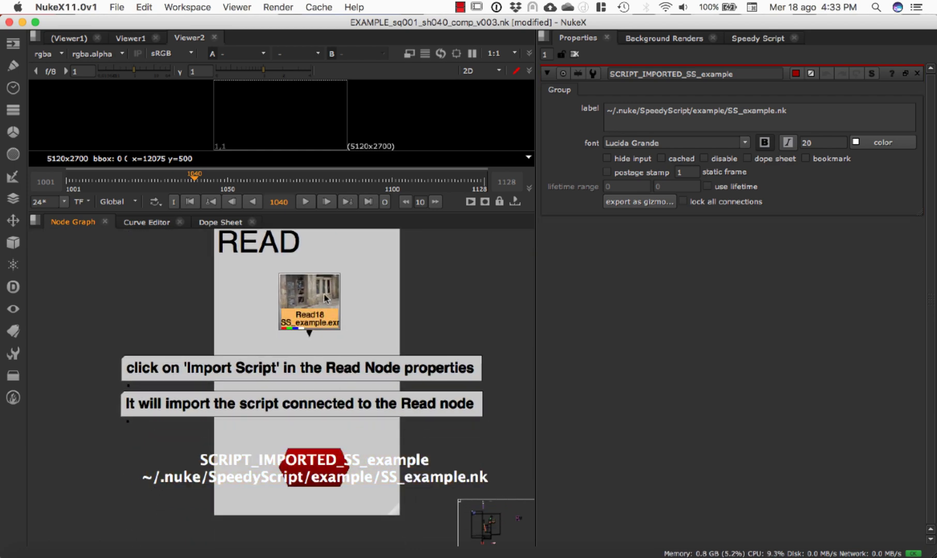
click(444, 296)
- Nudge Write1 slightly down in the OUTPUT backdrop and open its properties to review the EXR metadata and prefix options
scroll(444, 296, down, 6)
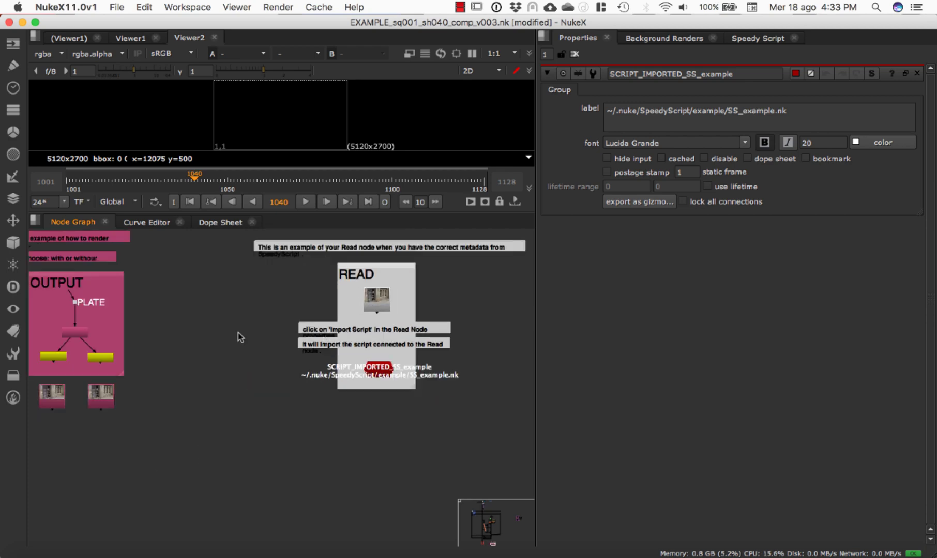
middle_drag(275, 339, 375, 346)
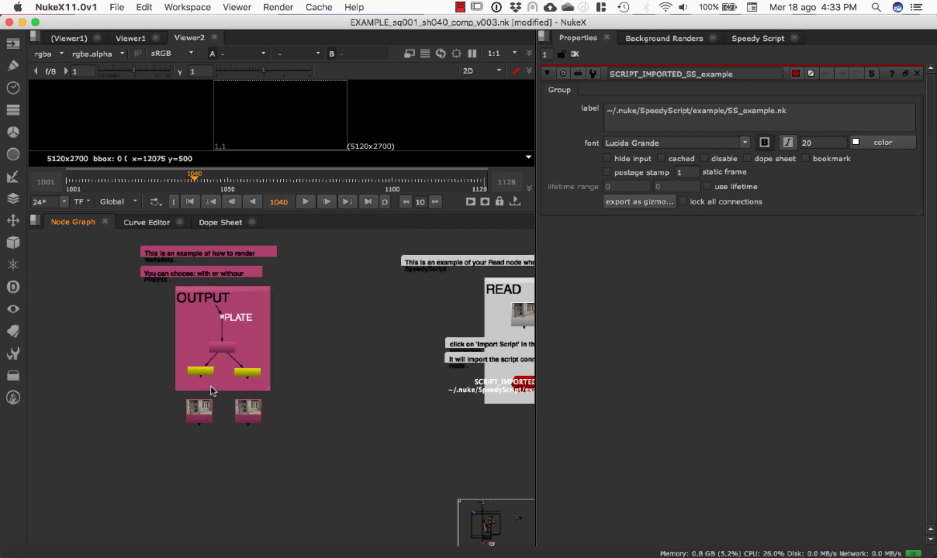
scroll(211, 386, up, 5)
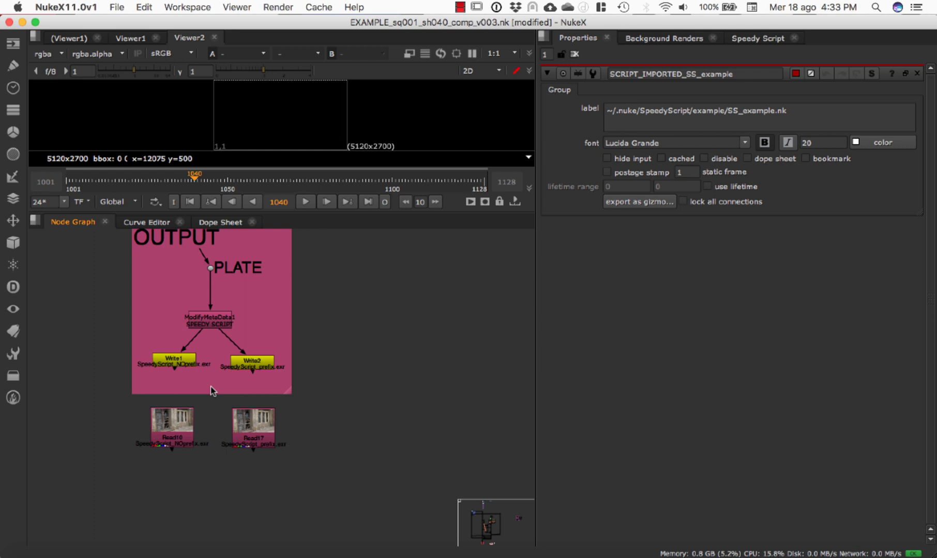
drag(187, 357, 189, 362)
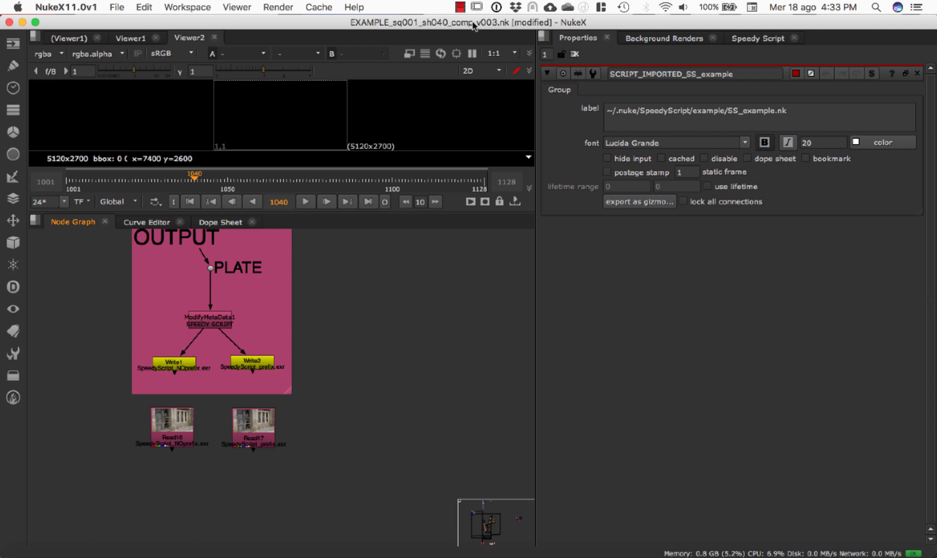
double_click(174, 365)
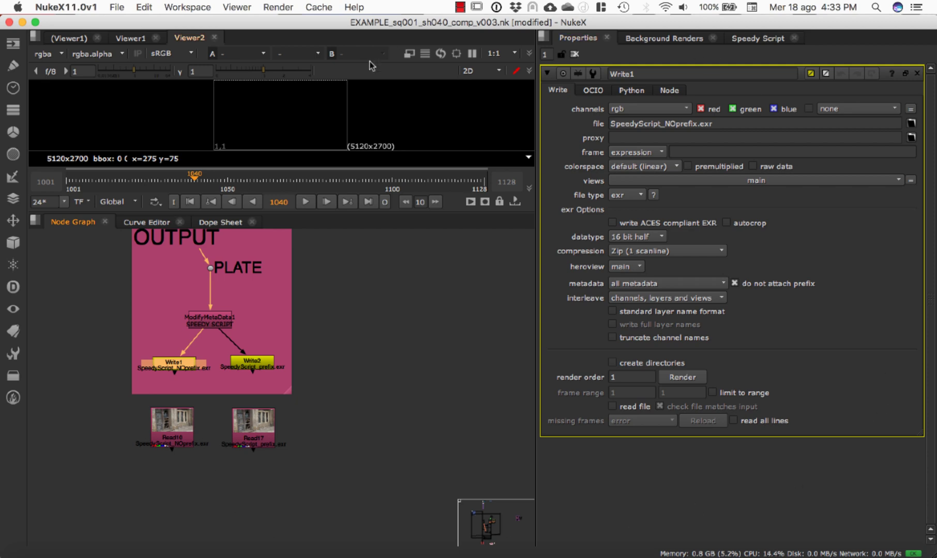
click(377, 375)
- Reopen Read18's properties in the READ backdrop and review its options for importing or opening the linked script
middle_drag(446, 376, 192, 382)
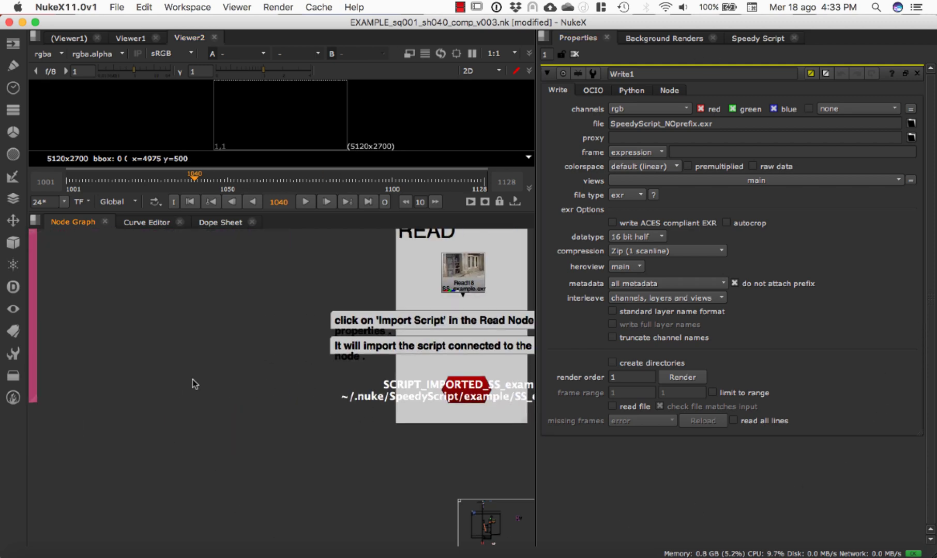
middle_drag(400, 385, 282, 385)
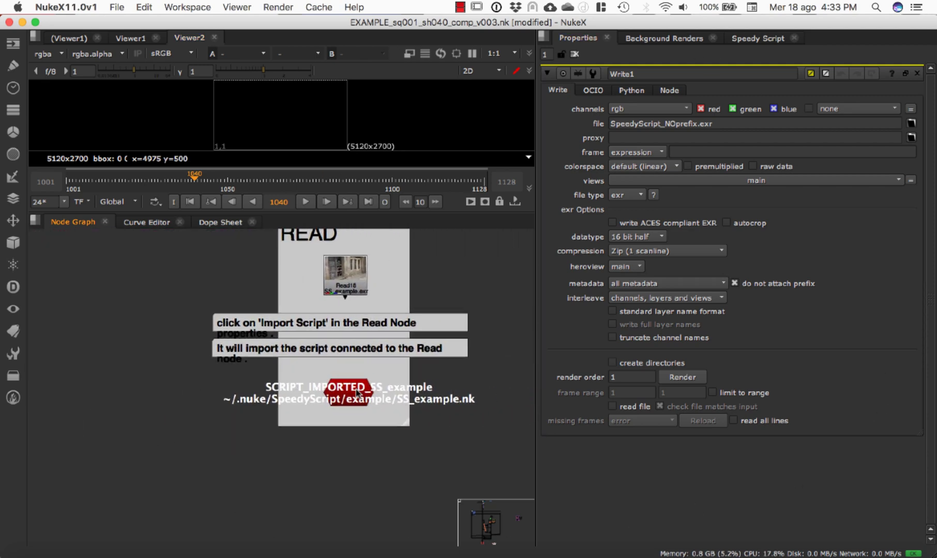
double_click(352, 267)
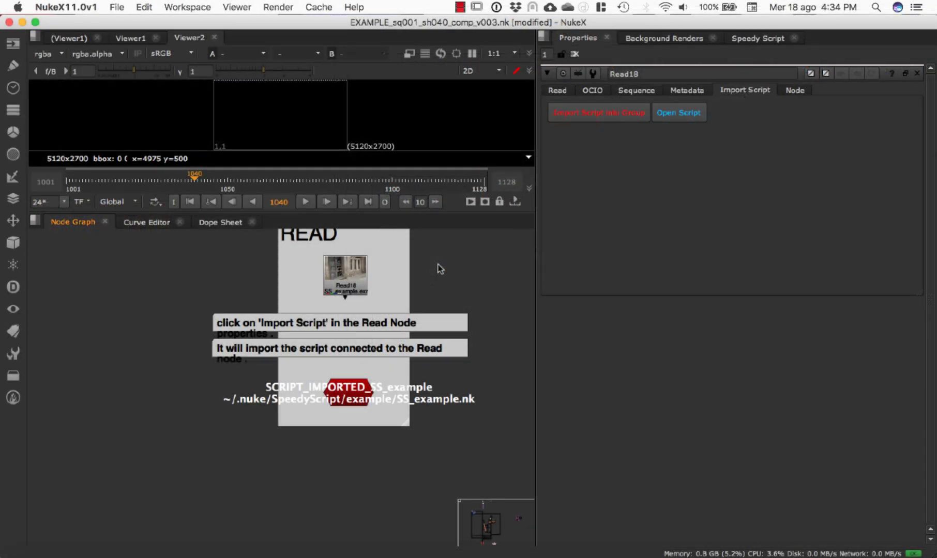
click(351, 277)
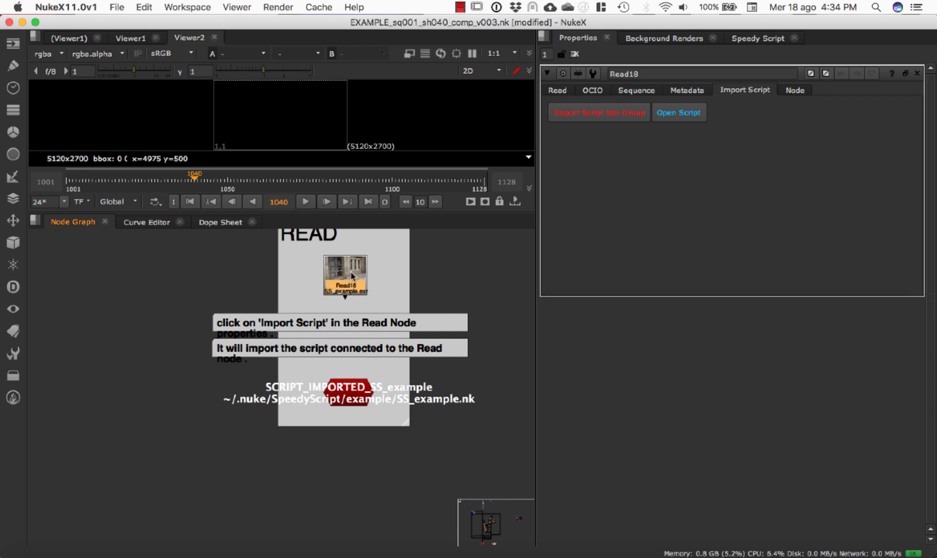